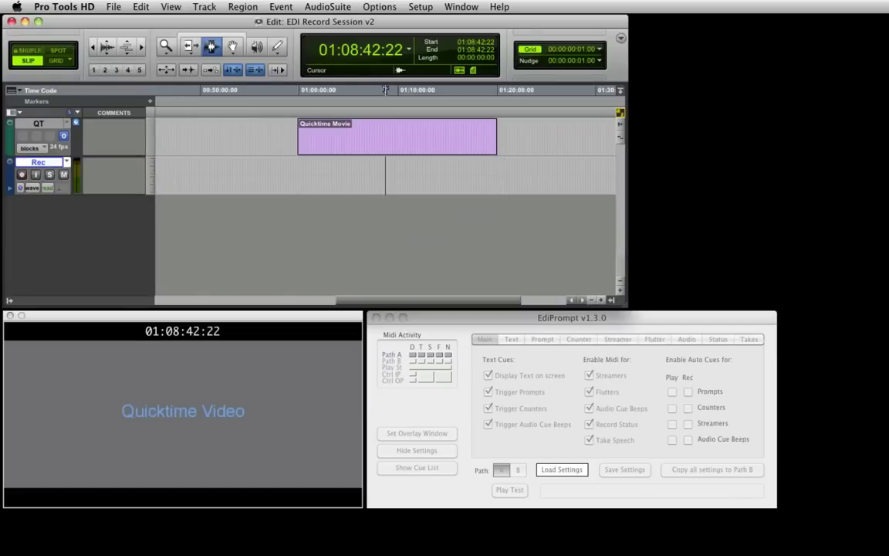
- Shrink and move the overlay frame onto the QuickTime video, then set it
{"action": "left_click", "coordinate": [465, 340]}
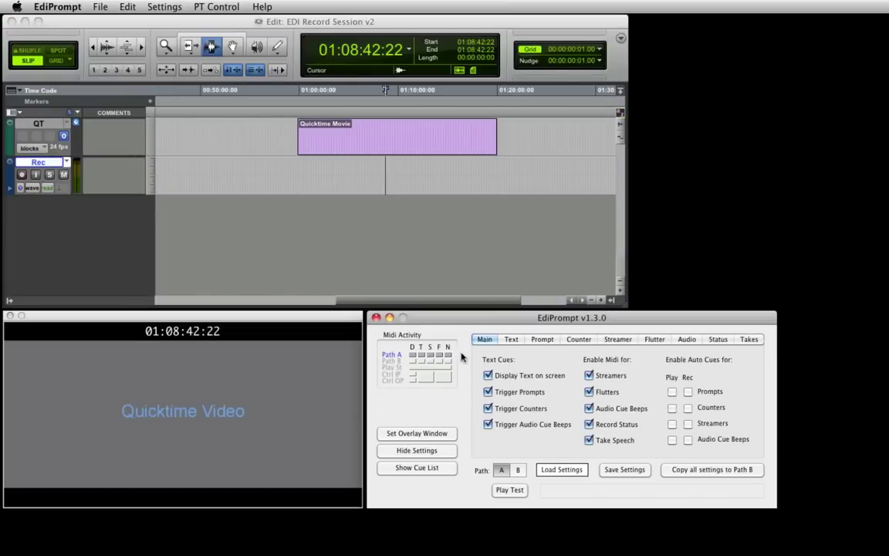
{"action": "left_click", "coordinate": [429, 435]}
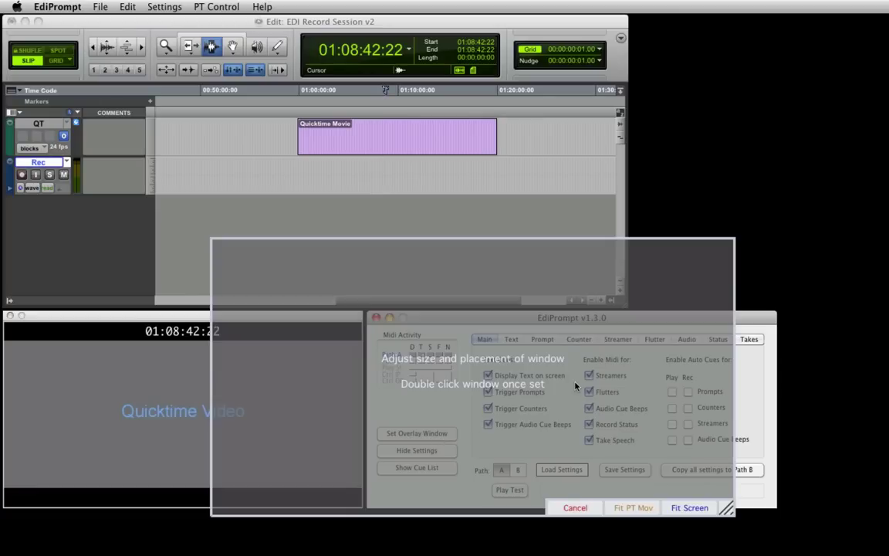
{"action": "left_click_drag", "start_coordinate": [728, 509], "coordinate": [554, 411]}
{"action": "left_click_drag", "start_coordinate": [527, 332], "coordinate": [322, 429]}
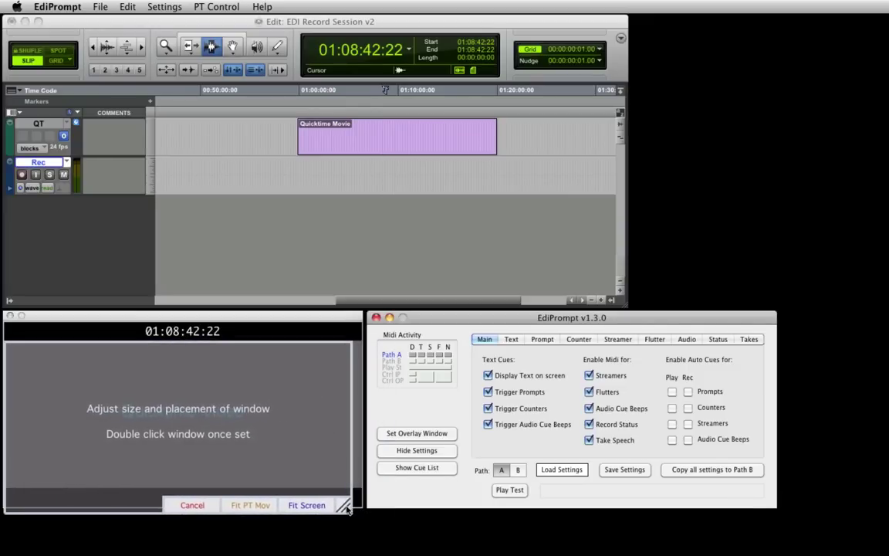
{"action": "left_click_drag", "start_coordinate": [345, 506], "coordinate": [356, 483]}
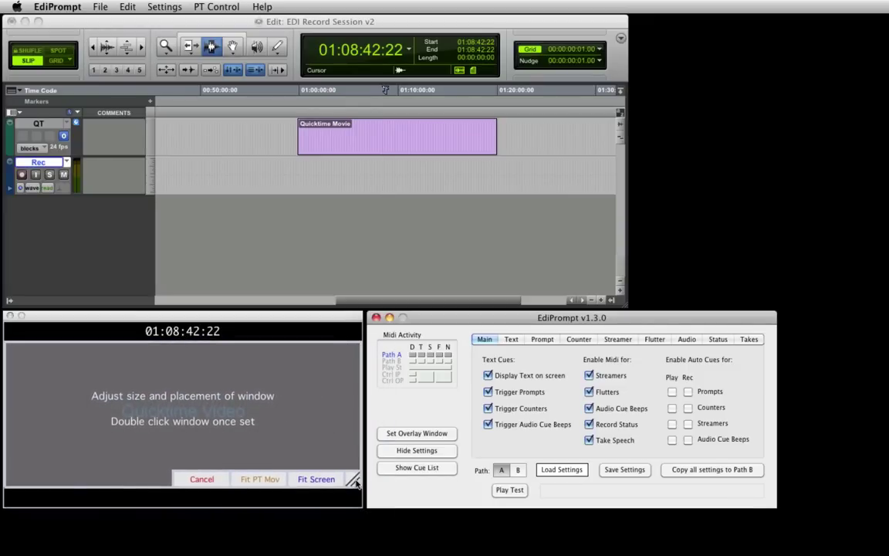
{"action": "double_click", "coordinate": [334, 434]}
- Try the Fit PT Mov and Fit Screen sizes, cancel, and re-set the frame over the video
{"action": "left_click", "coordinate": [437, 433]}
{"action": "left_click", "coordinate": [247, 479]}
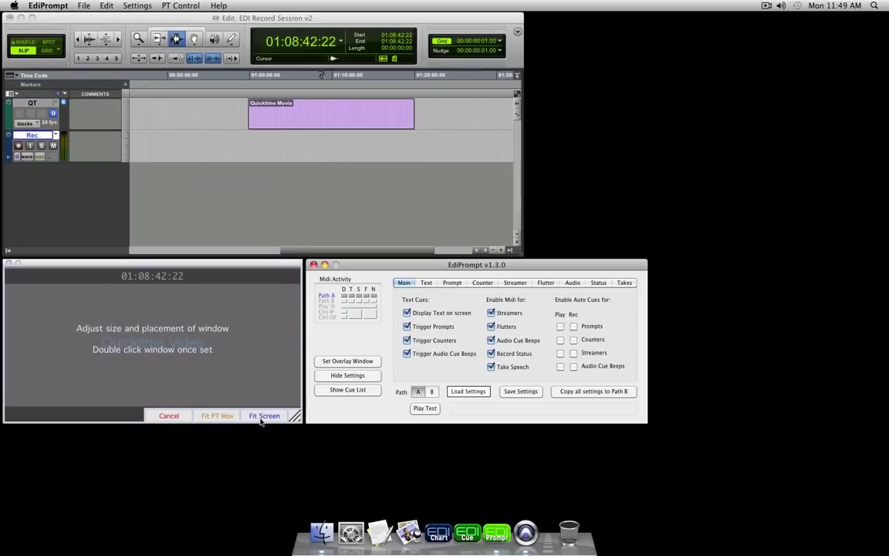
{"action": "left_click", "coordinate": [261, 419]}
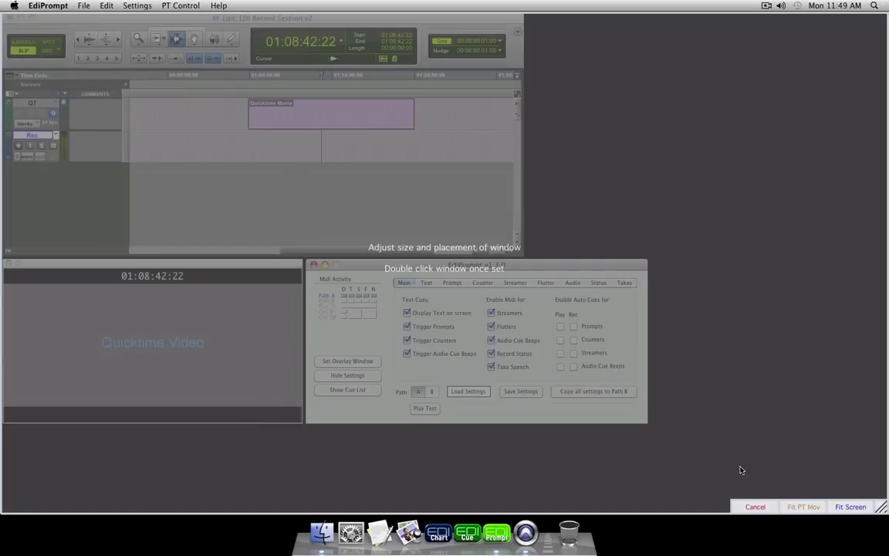
{"action": "left_click", "coordinate": [755, 508]}
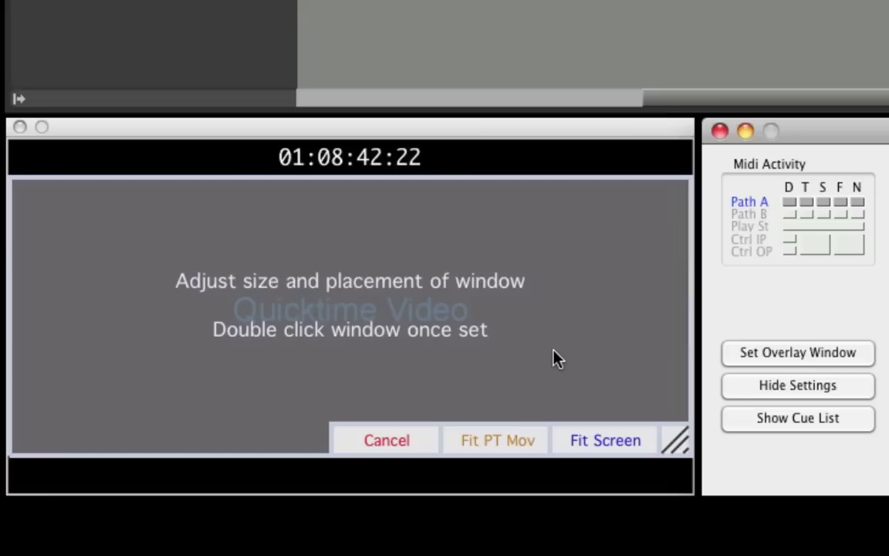
{"action": "double_click", "coordinate": [554, 352]}
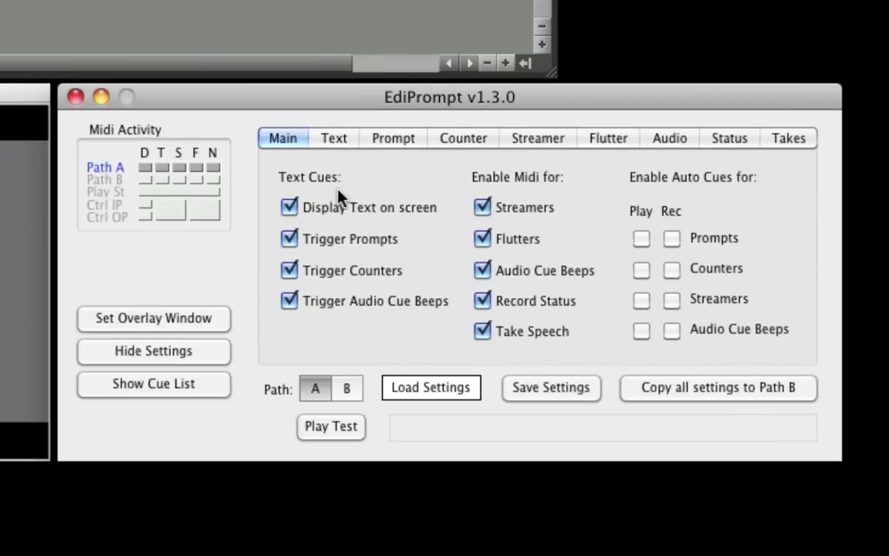
- Look through the Text, Prompt, Counter, Streamer, Flutter and Audio Cue settings pages
{"action": "left_click", "coordinate": [338, 142]}
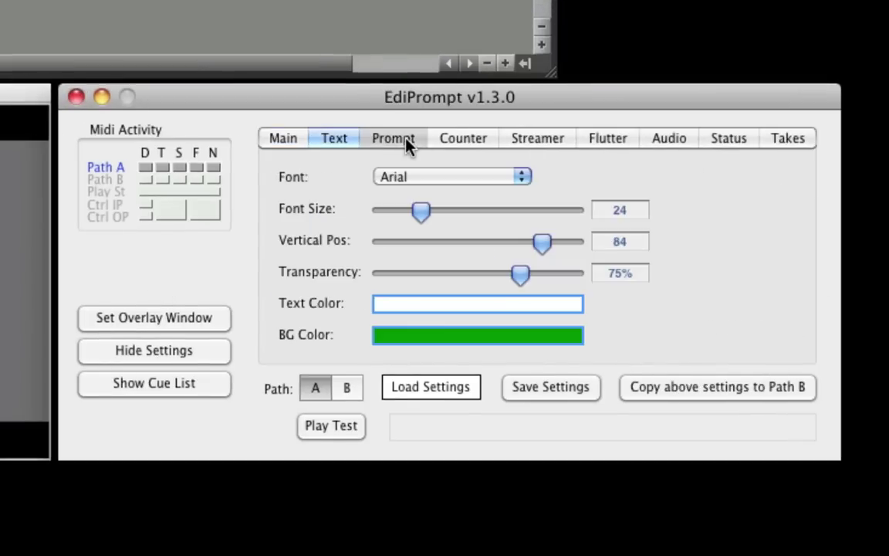
{"action": "left_click", "coordinate": [411, 145]}
{"action": "left_click", "coordinate": [532, 143]}
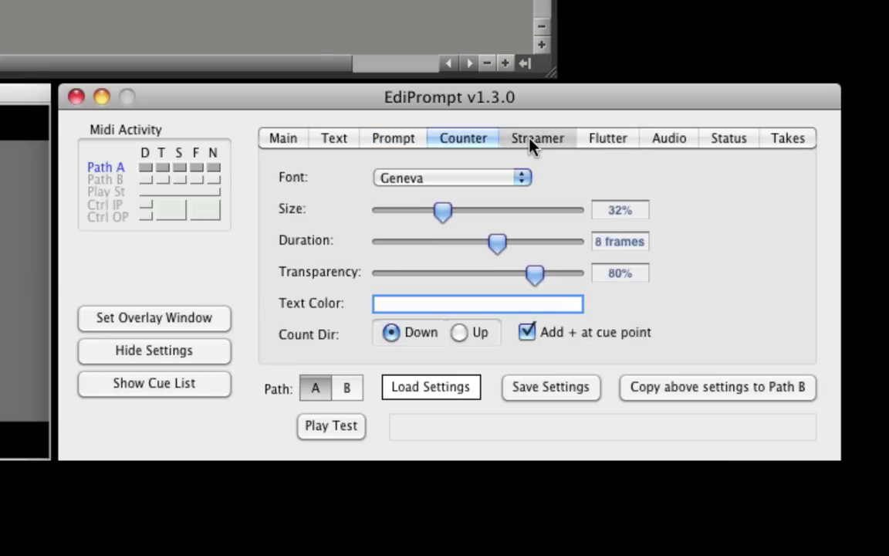
{"action": "left_click", "coordinate": [607, 143]}
{"action": "left_click", "coordinate": [664, 145]}
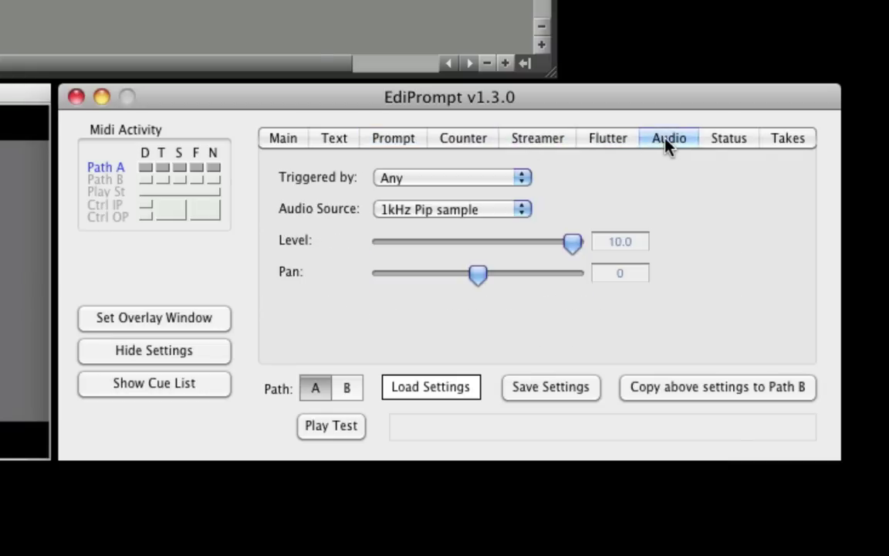
- On the Text page, try larger font sizes, return to 24, and run Play Test
{"action": "left_click", "coordinate": [337, 140]}
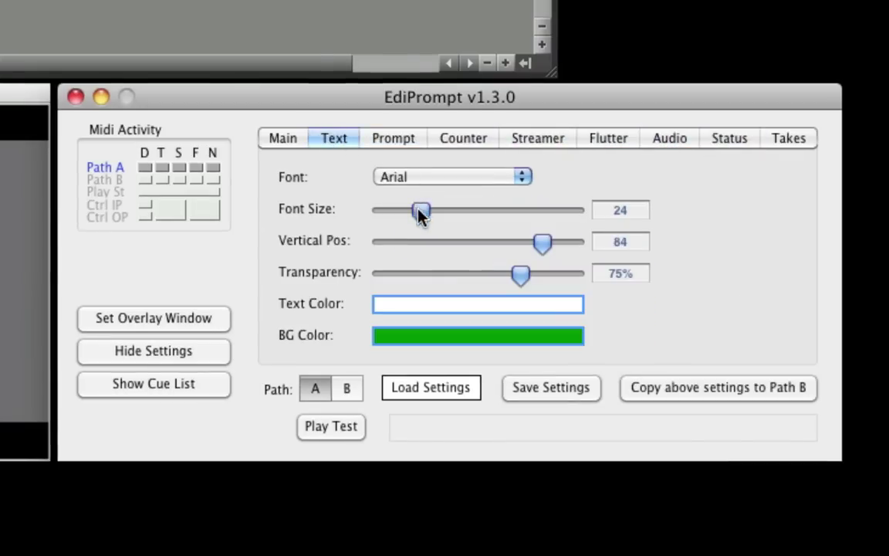
{"action": "left_click_drag", "start_coordinate": [419, 208], "coordinate": [427, 213]}
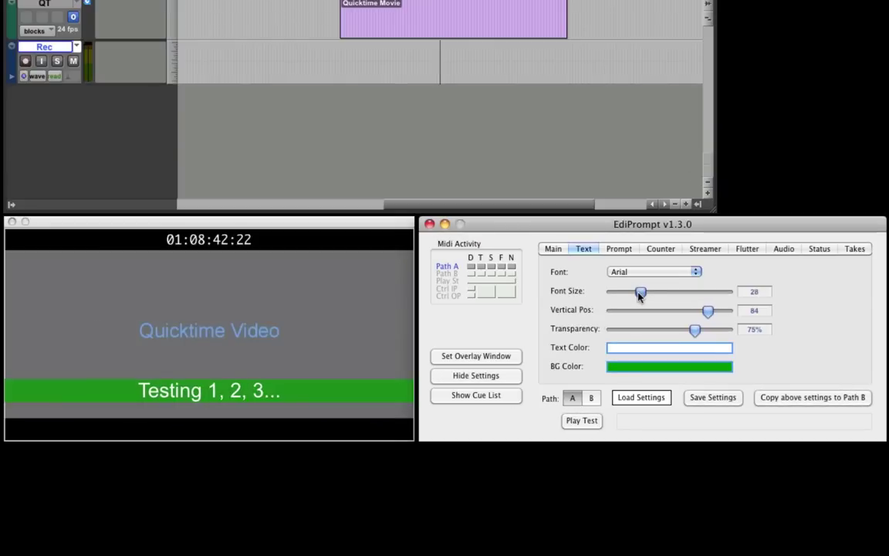
{"action": "mouse_move", "coordinate": [640, 294]}
{"action": "left_mouse_down"}
{"action": "mouse_move", "coordinate": [681, 293]}
{"action": "mouse_move", "coordinate": [643, 295]}
{"action": "left_mouse_up"}
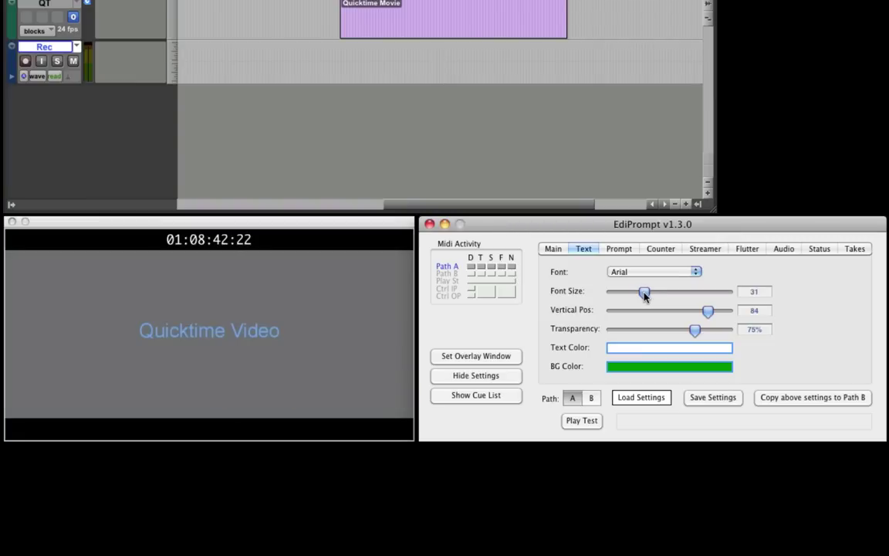
{"action": "key", "text": "Left"}
{"action": "key", "text": "Left"}
{"action": "key", "text": "Left"}
{"action": "key", "text": "Left"}
{"action": "key", "text": "Left"}
{"action": "key", "text": "Left"}
{"action": "key", "text": "Left"}
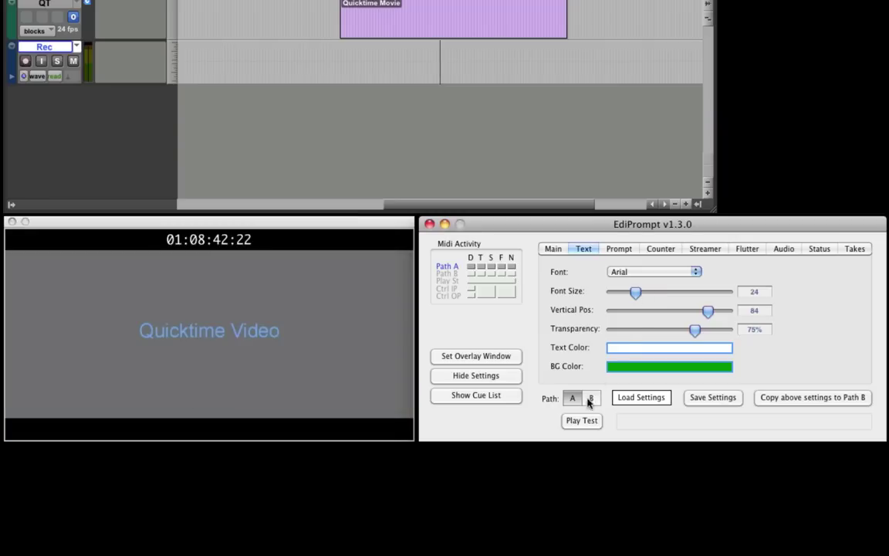
{"action": "left_click", "coordinate": [583, 422]}
- Make the yellow prompt bars taller and set the counter to count down, then test it
{"action": "left_click", "coordinate": [627, 250]}
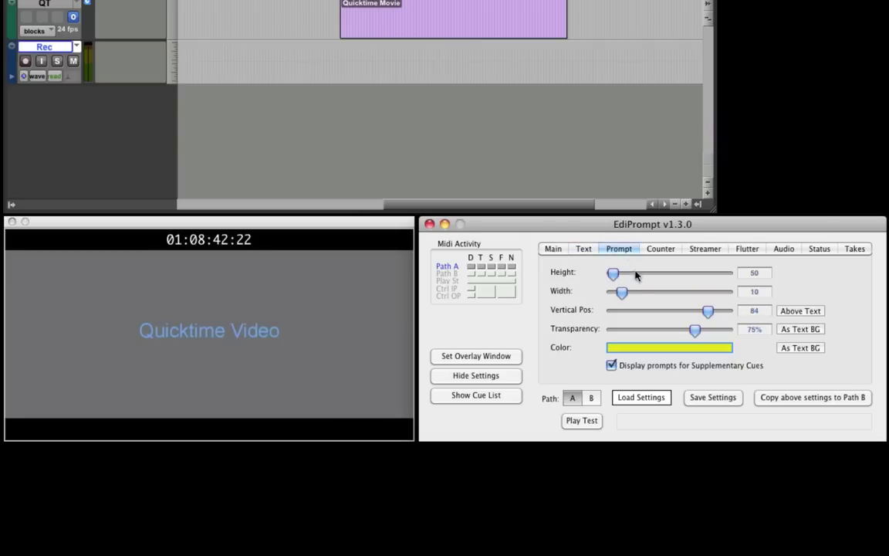
{"action": "mouse_move", "coordinate": [615, 273]}
{"action": "left_mouse_down"}
{"action": "mouse_move", "coordinate": [648, 275]}
{"action": "mouse_move", "coordinate": [613, 275]}
{"action": "left_mouse_up"}
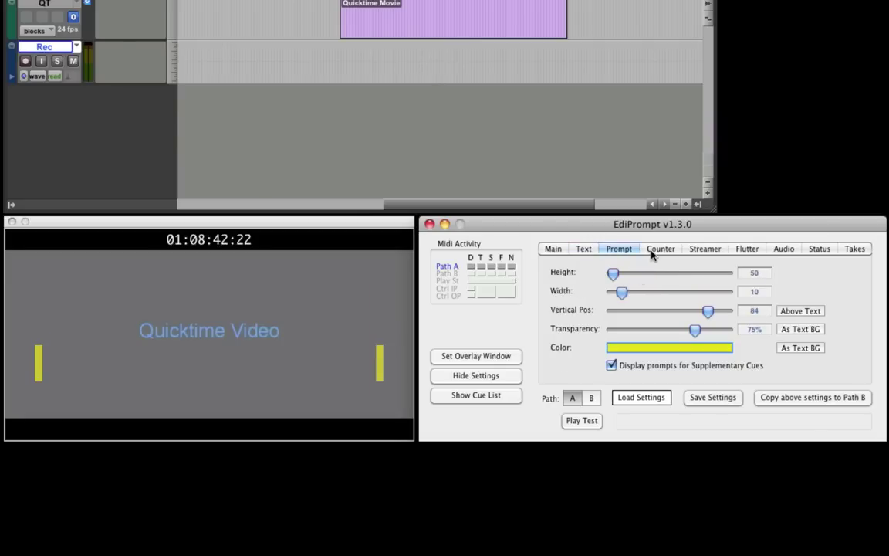
{"action": "left_click", "coordinate": [658, 249]}
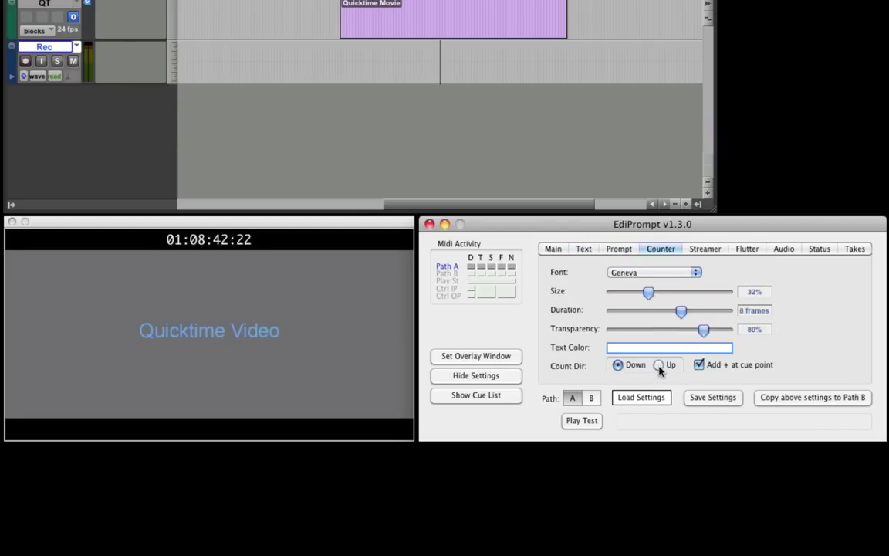
{"action": "left_click", "coordinate": [618, 365]}
{"action": "left_click", "coordinate": [589, 421]}
- Widen the red streamer and test it, then enlarge the blue flutter circle to 38%
{"action": "left_click", "coordinate": [704, 249]}
{"action": "left_click_drag", "start_coordinate": [632, 276], "coordinate": [623, 274]}
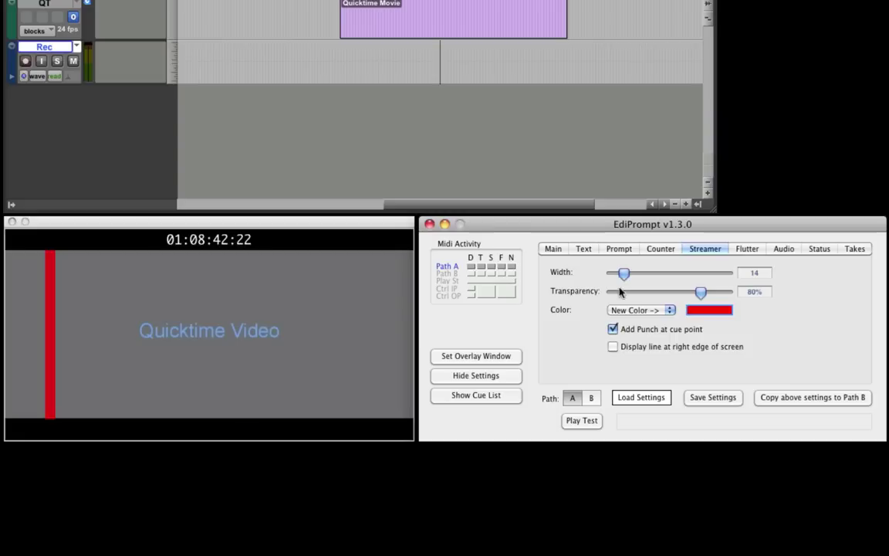
{"action": "left_click", "coordinate": [591, 422]}
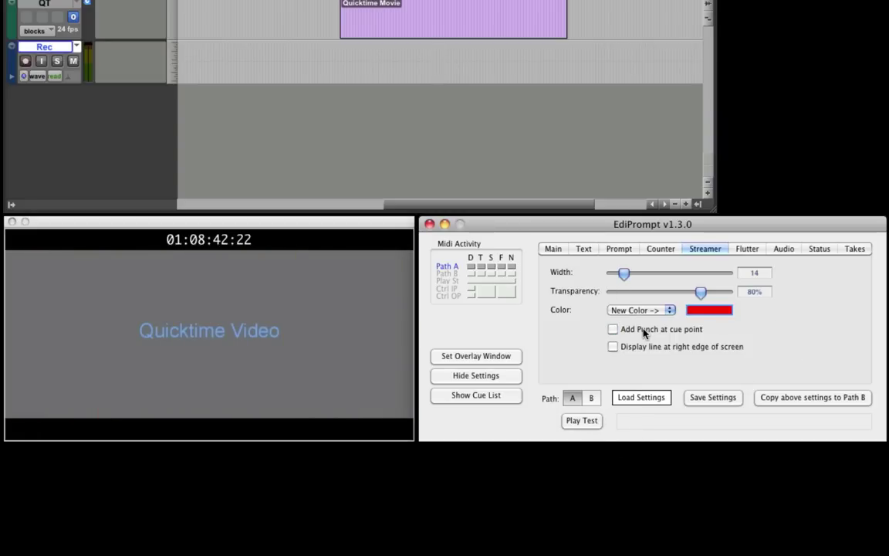
{"action": "left_click", "coordinate": [746, 253]}
{"action": "mouse_move", "coordinate": [665, 275]}
{"action": "left_mouse_down"}
{"action": "mouse_move", "coordinate": [713, 277]}
{"action": "mouse_move", "coordinate": [682, 275]}
{"action": "left_mouse_up"}
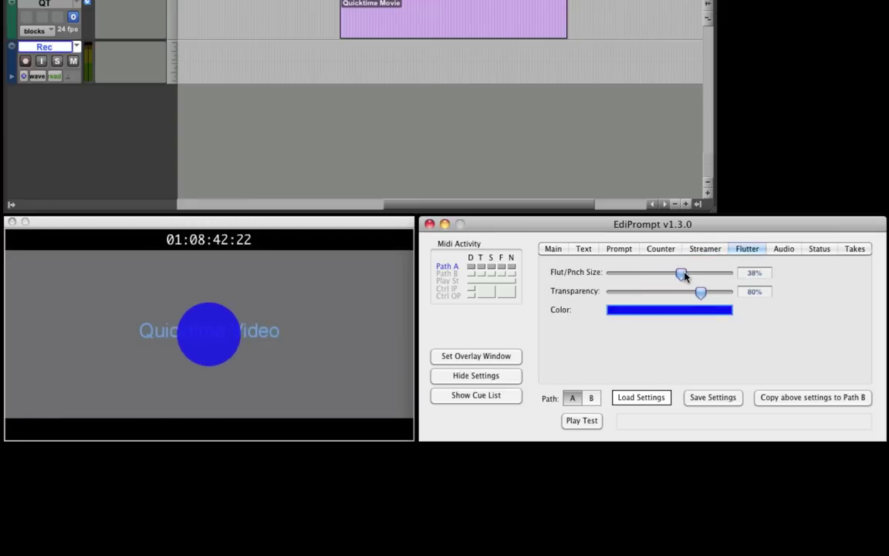
- Try loading a new audio cue sample, cancel it, and bring up the Status settings
{"action": "left_click", "coordinate": [784, 250]}
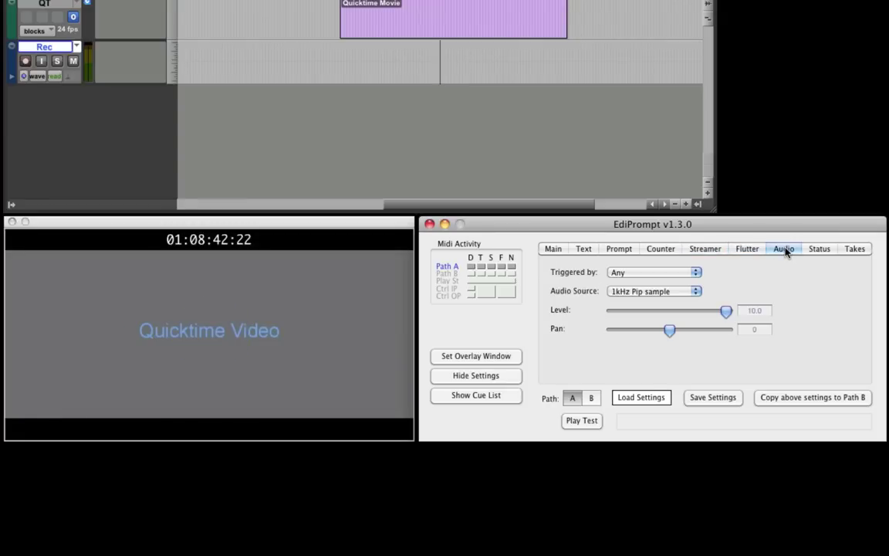
{"action": "left_click", "coordinate": [671, 294]}
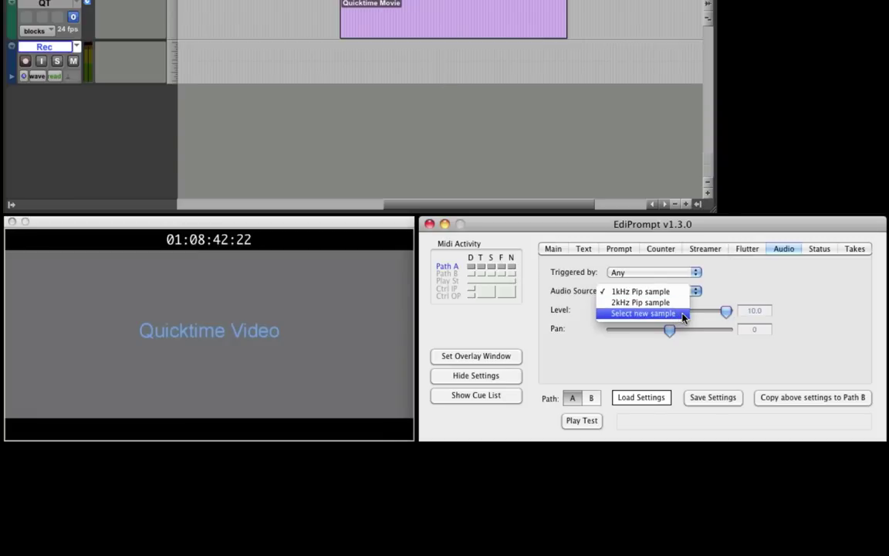
{"action": "left_click", "coordinate": [683, 314]}
{"action": "key", "text": "Escape"}
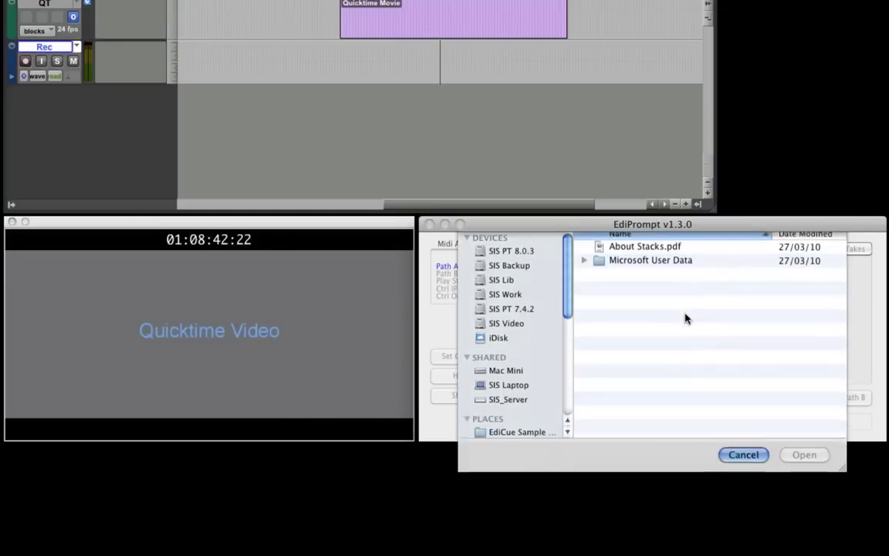
{"action": "left_click", "coordinate": [818, 251]}
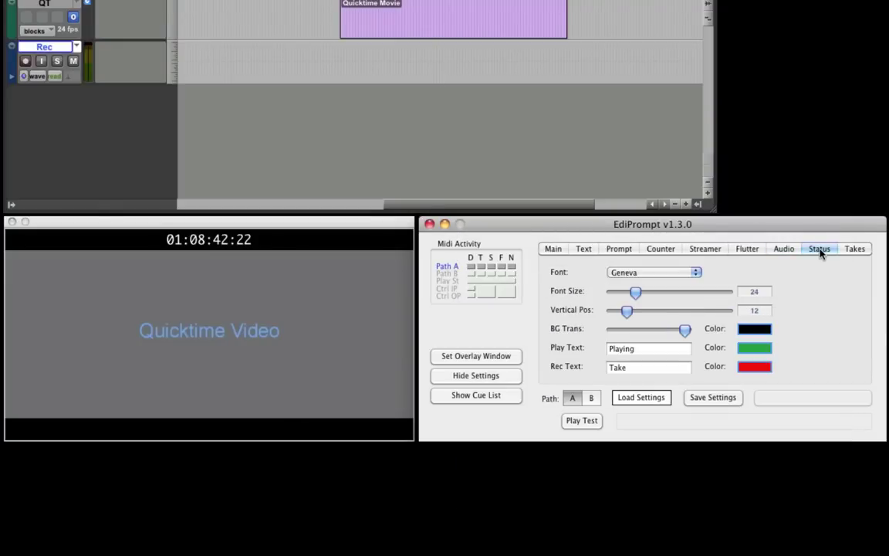
- Set the status overlay text size to 46 and change the record status text to 'Recording'
{"action": "left_click_drag", "start_coordinate": [636, 294], "coordinate": [661, 293]}
{"action": "left_click", "coordinate": [635, 350]}
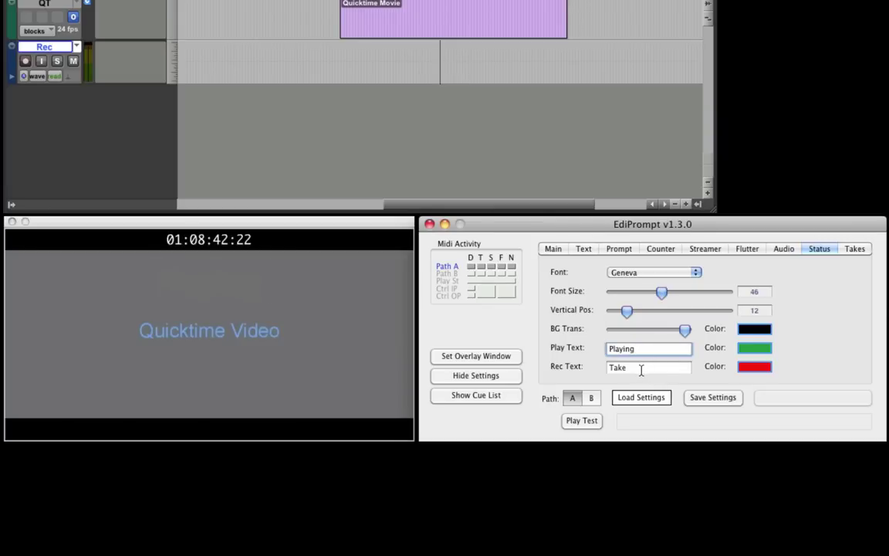
{"action": "left_click", "coordinate": [622, 370]}
{"action": "double_click", "coordinate": [620, 371]}
{"action": "type", "text": "Re"}
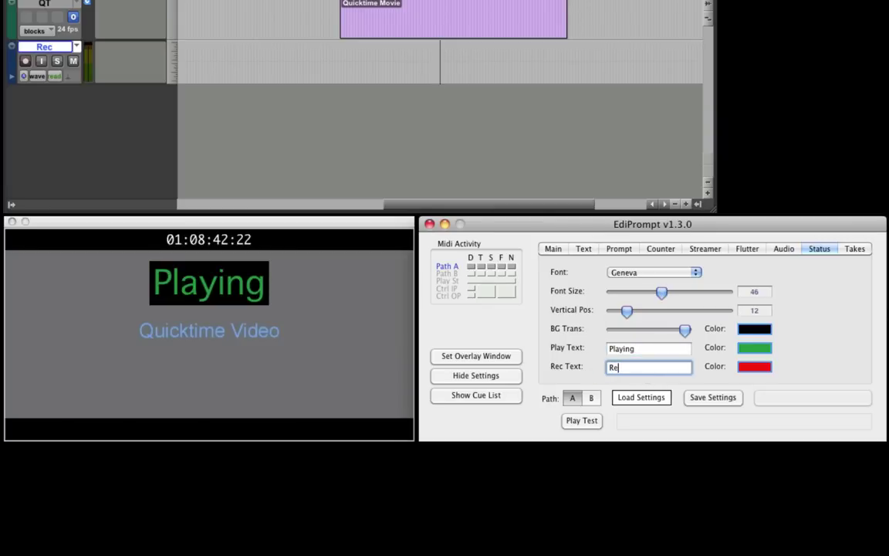
{"action": "type", "text": "cording"}
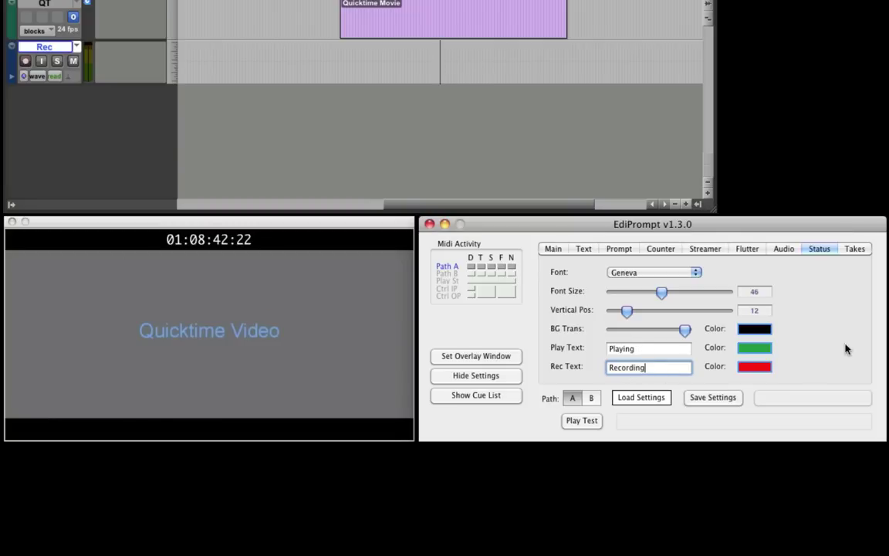
- Check the take speech voice list without changing it, then go to the Main settings
{"action": "left_click", "coordinate": [857, 249]}
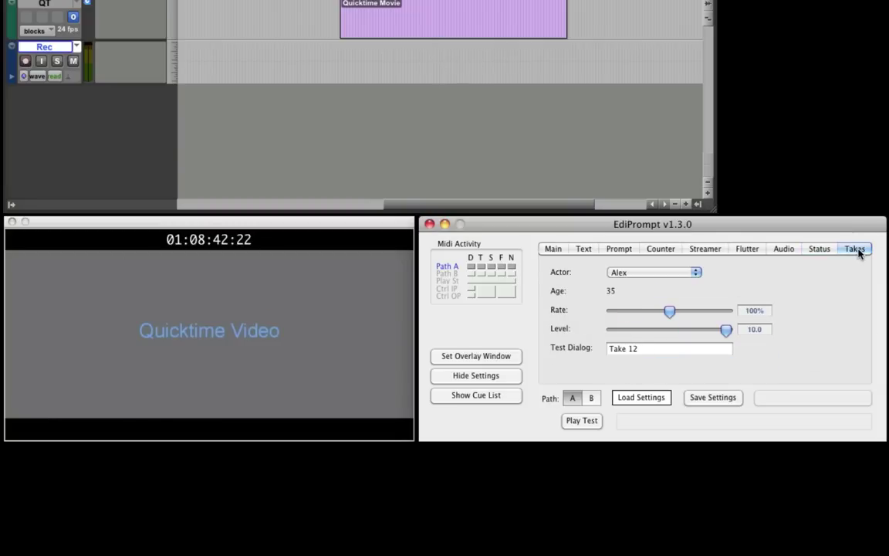
{"action": "left_click", "coordinate": [694, 273]}
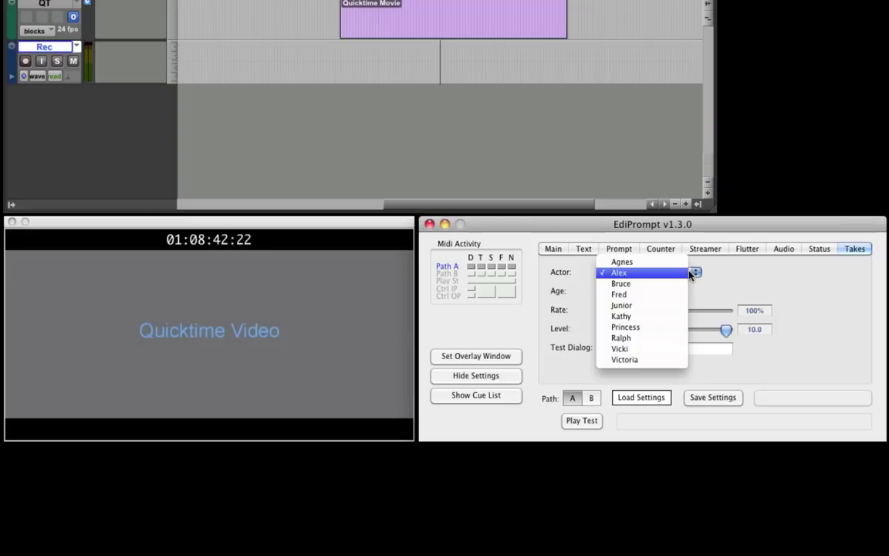
{"action": "left_click", "coordinate": [685, 273]}
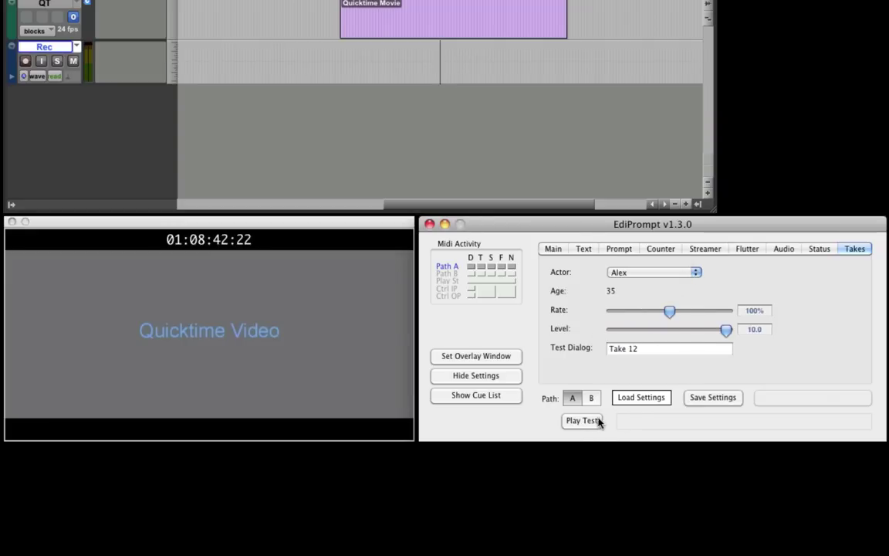
{"action": "left_click", "coordinate": [555, 250]}
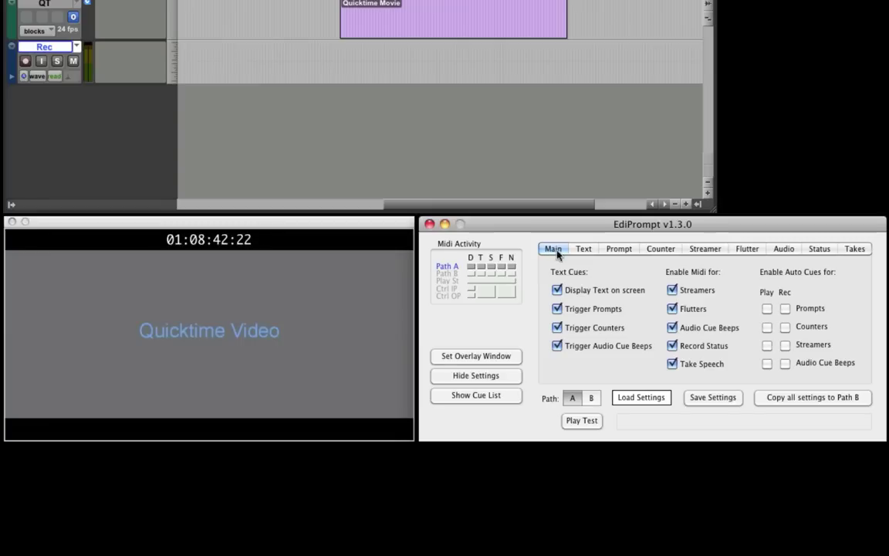
- Turn off streamers, flutters, audio cue beeps, take speech and counter triggering, then play a test
{"action": "left_click", "coordinate": [695, 292]}
{"action": "left_click", "coordinate": [695, 309]}
{"action": "left_click", "coordinate": [697, 328]}
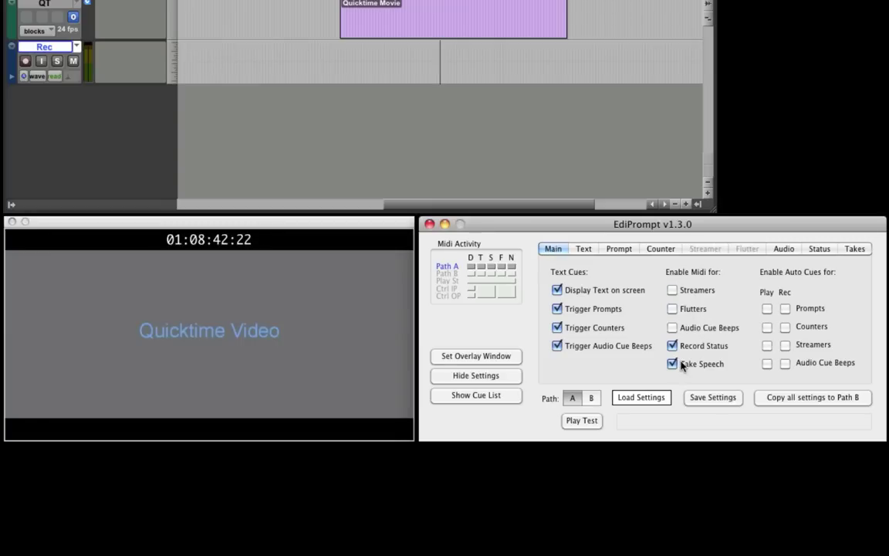
{"action": "left_click", "coordinate": [682, 365]}
{"action": "left_click", "coordinate": [559, 327]}
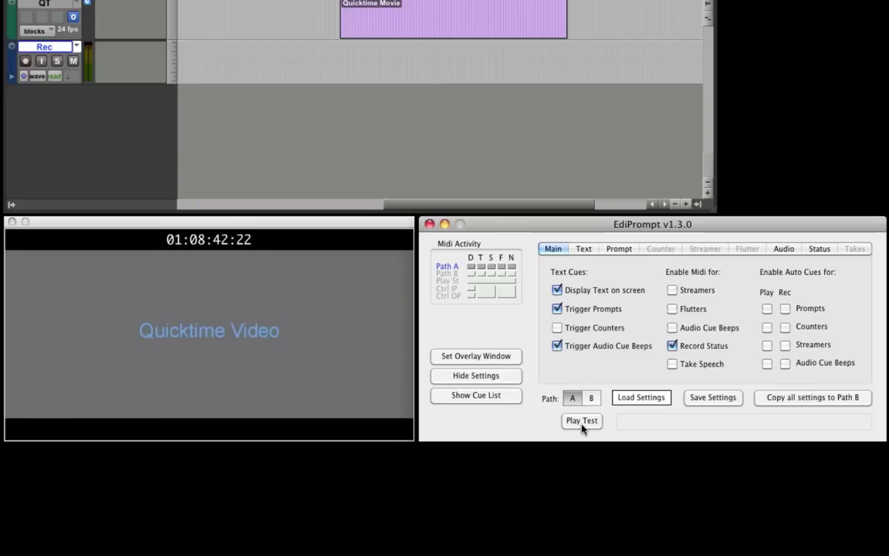
{"action": "left_click", "coordinate": [582, 420]}
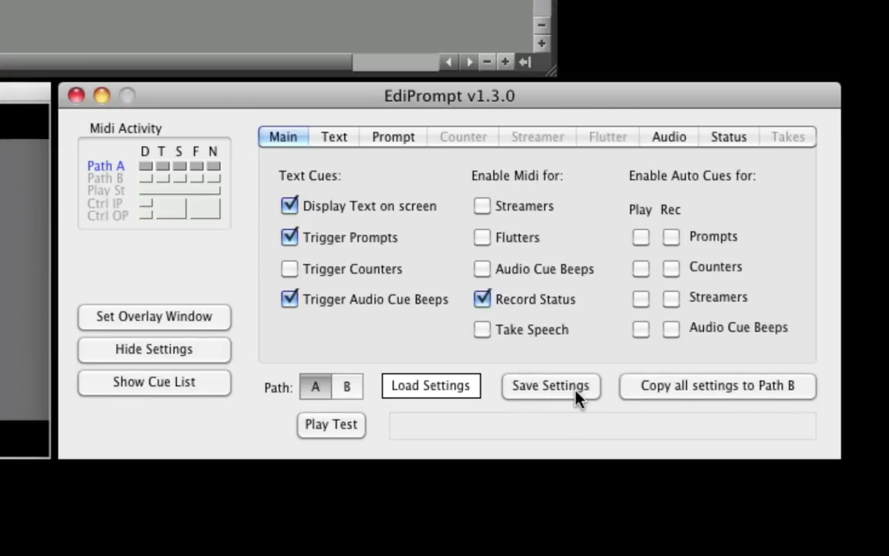
- Open and cancel Save Settings, and check the saved settings list without changes
{"action": "left_click", "coordinate": [730, 399]}
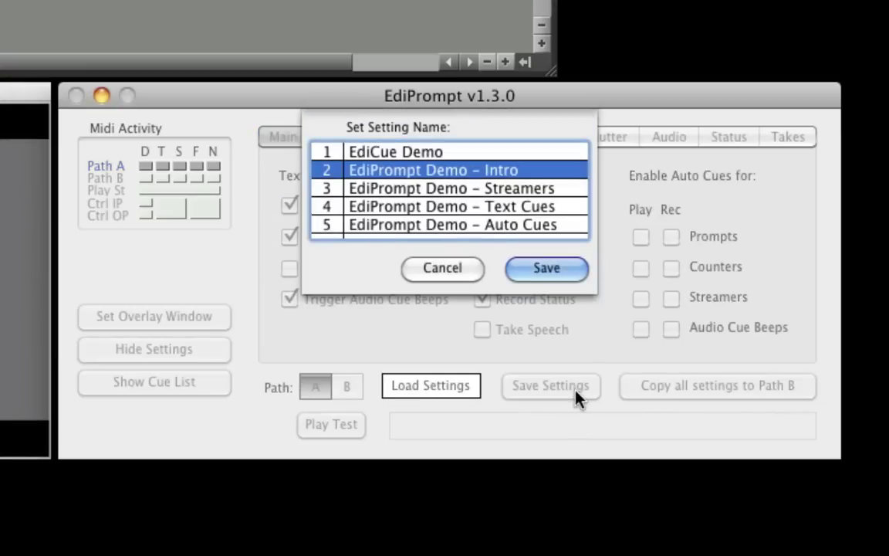
{"action": "left_click", "coordinate": [443, 267]}
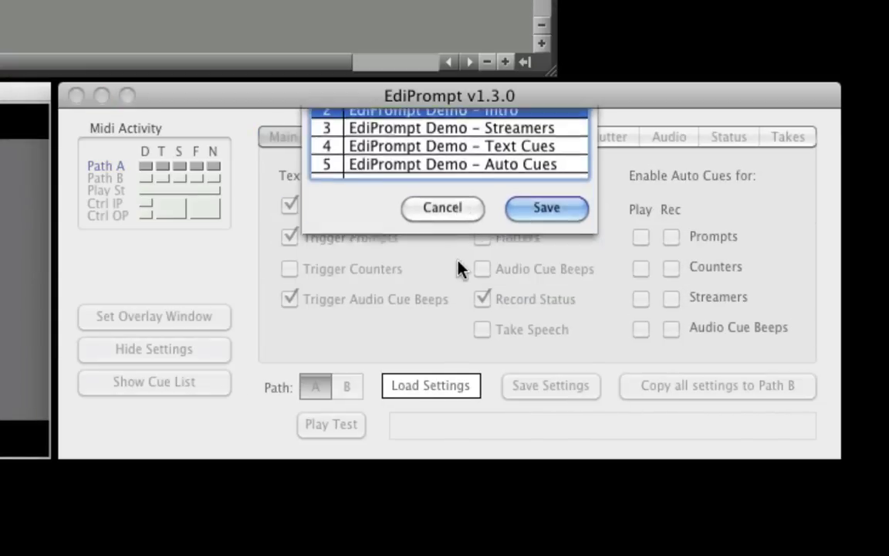
{"action": "left_click", "coordinate": [459, 392]}
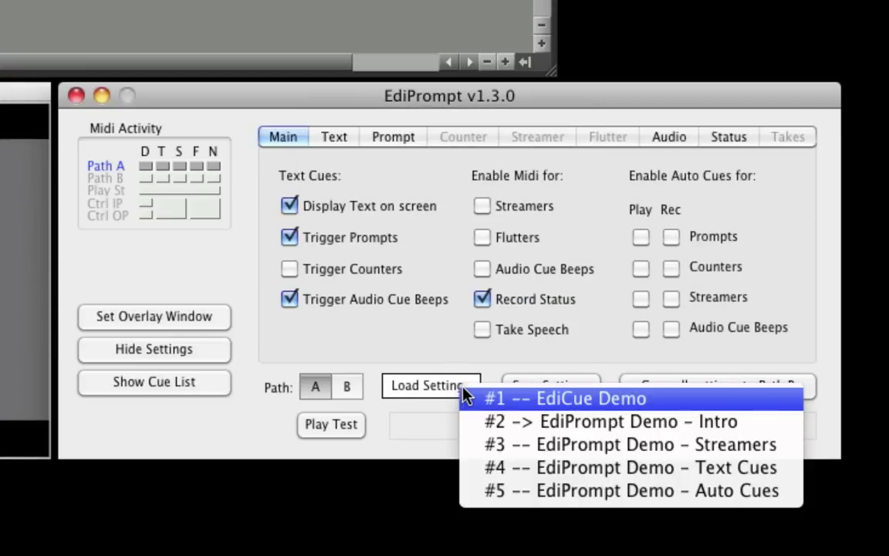
{"action": "left_click", "coordinate": [420, 401]}
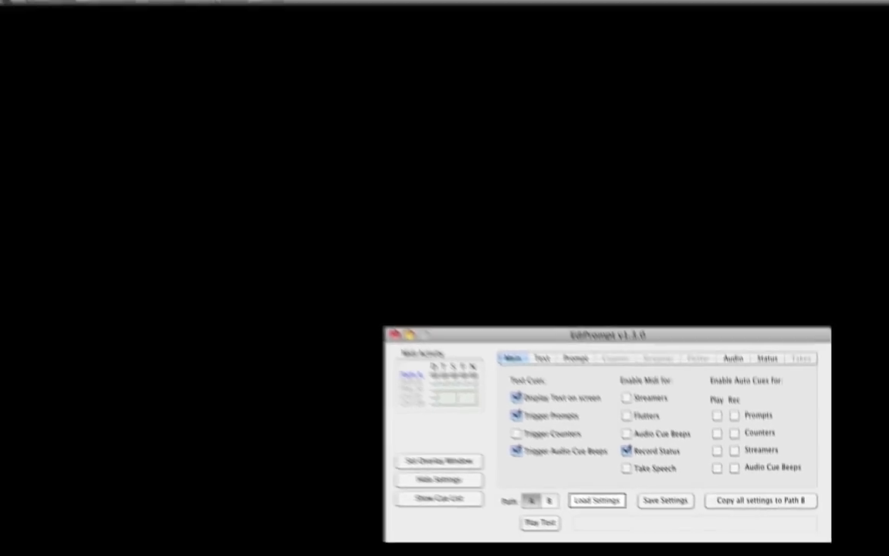
{"action": "left_click", "coordinate": [108, 4]}
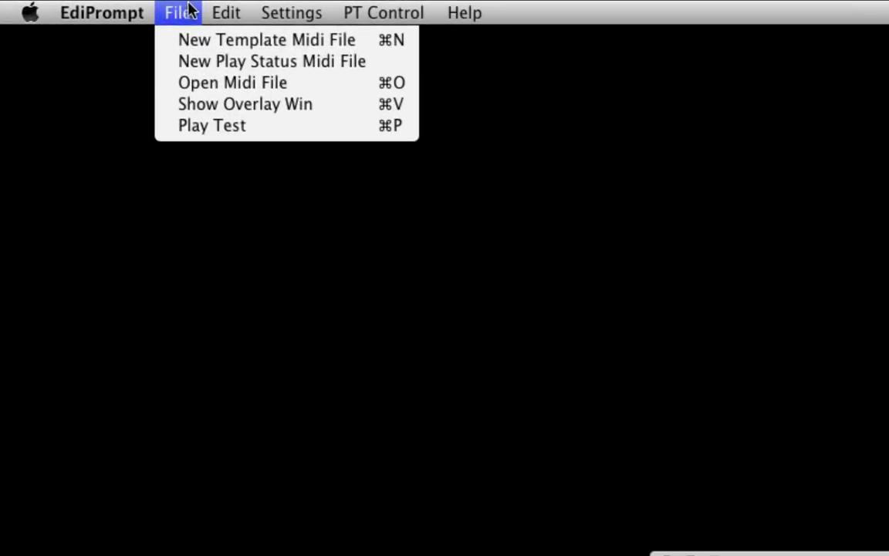
{"action": "mouse_move", "coordinate": [260, 11]}
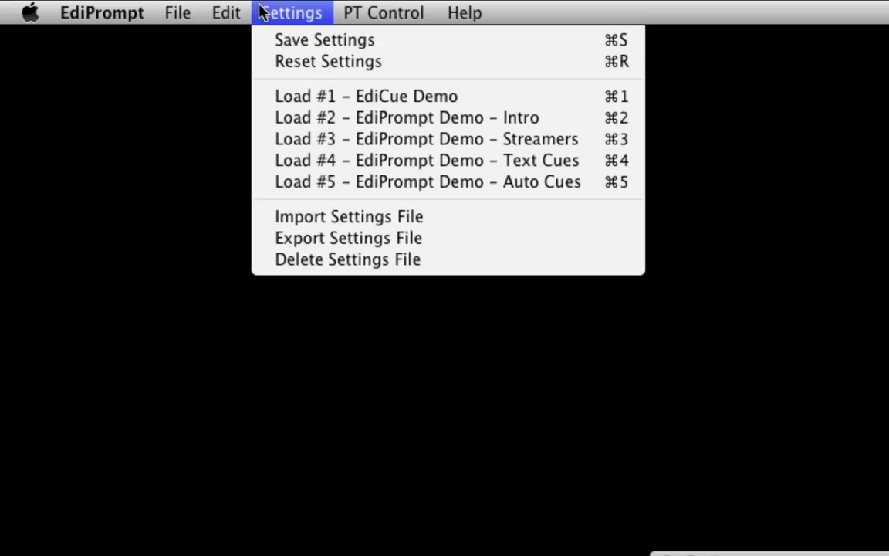
{"action": "left_click", "coordinate": [262, 12]}
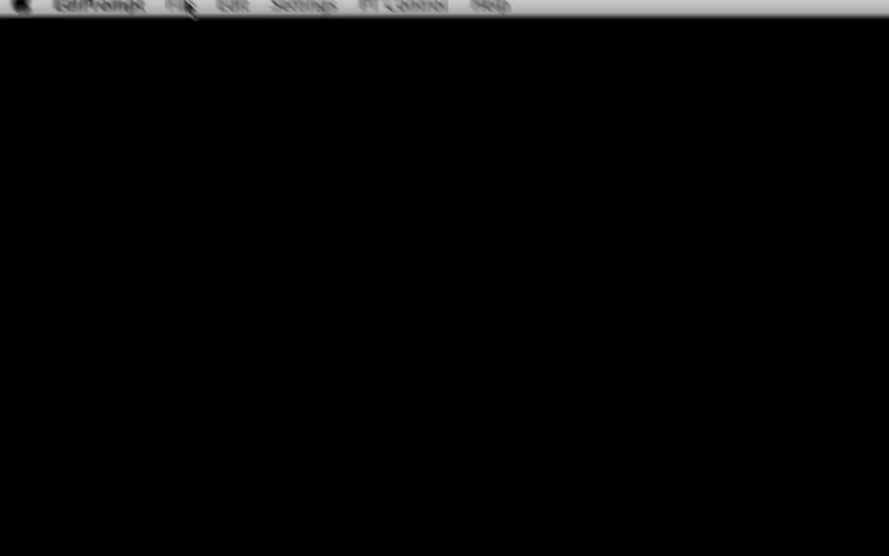
{"action": "left_click", "coordinate": [193, 14]}
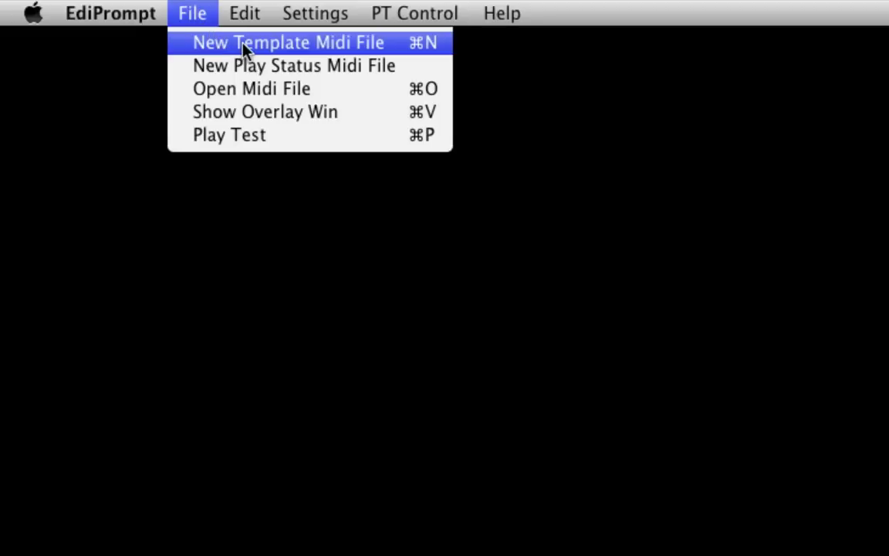
- Start a template MIDI file with Streamers and Note Cue Track #1, using 3ft white streamers
{"action": "left_click", "coordinate": [244, 45]}
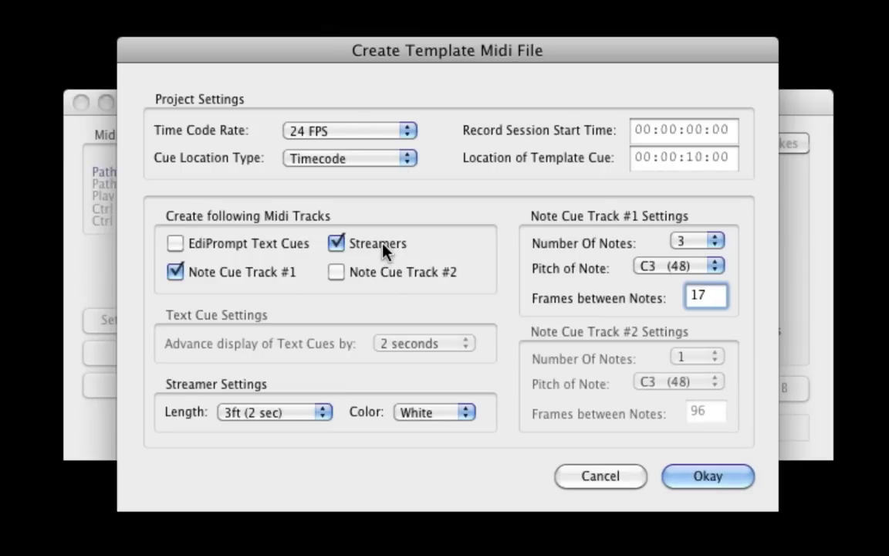
{"action": "left_click", "coordinate": [383, 248]}
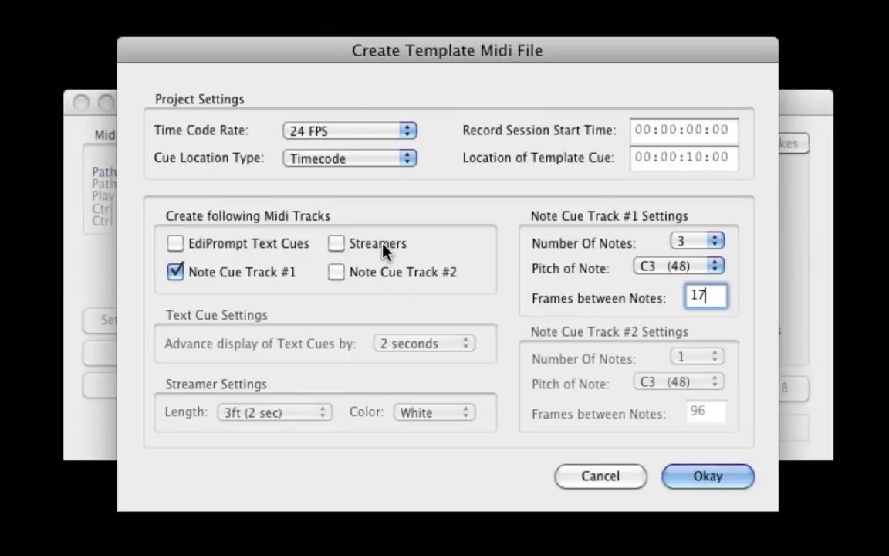
{"action": "left_click", "coordinate": [380, 251]}
{"action": "left_click", "coordinate": [218, 279]}
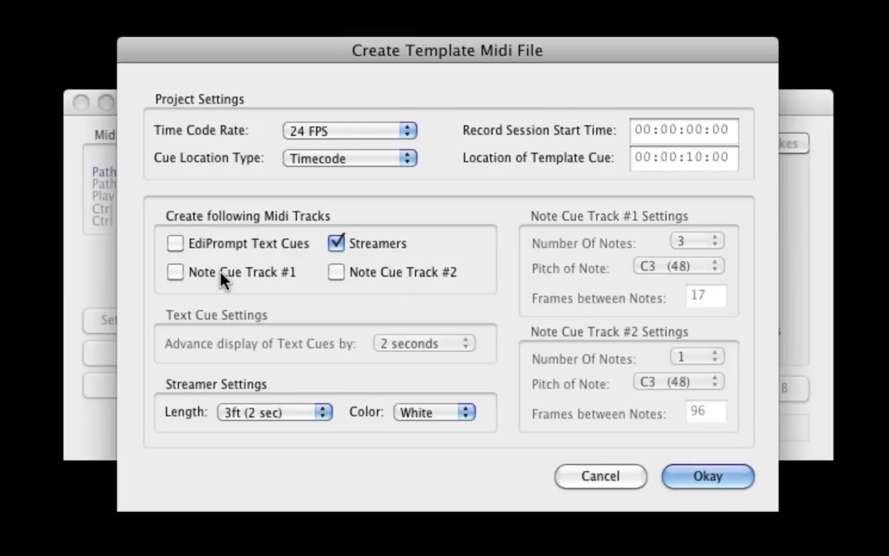
{"action": "left_click", "coordinate": [222, 280]}
{"action": "left_click", "coordinate": [309, 413]}
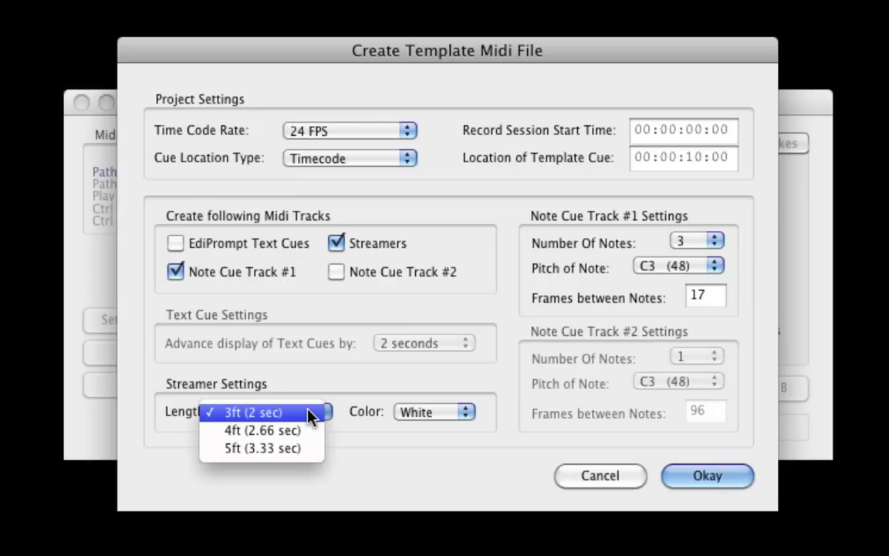
{"action": "left_click", "coordinate": [310, 414]}
{"action": "left_click", "coordinate": [429, 413]}
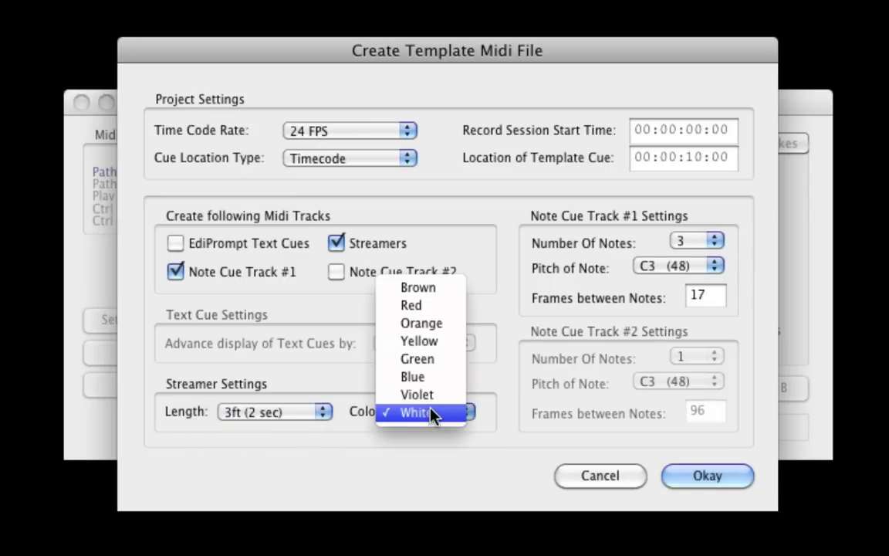
{"action": "left_click", "coordinate": [451, 417]}
- Keep 3 cue notes 17 frames apart, confirm, and save the template to the desktop
{"action": "left_click", "coordinate": [704, 243]}
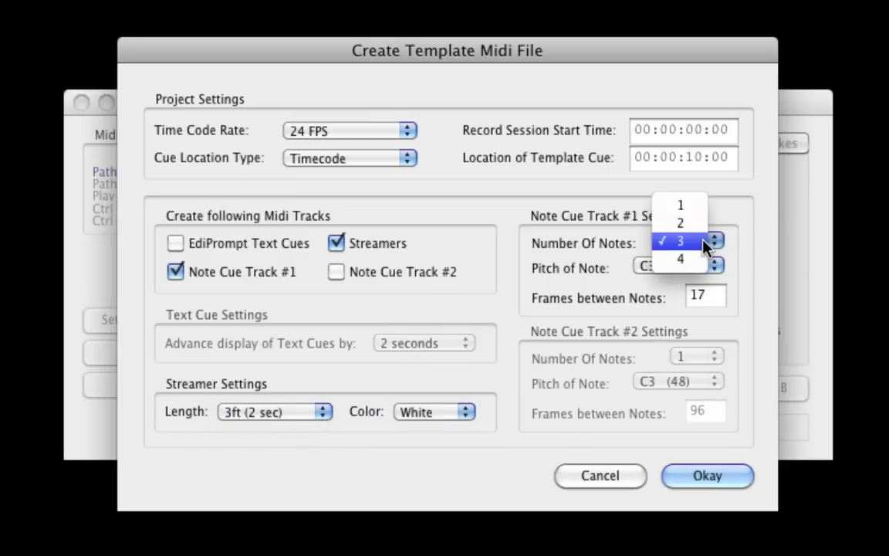
{"action": "left_click", "coordinate": [703, 241]}
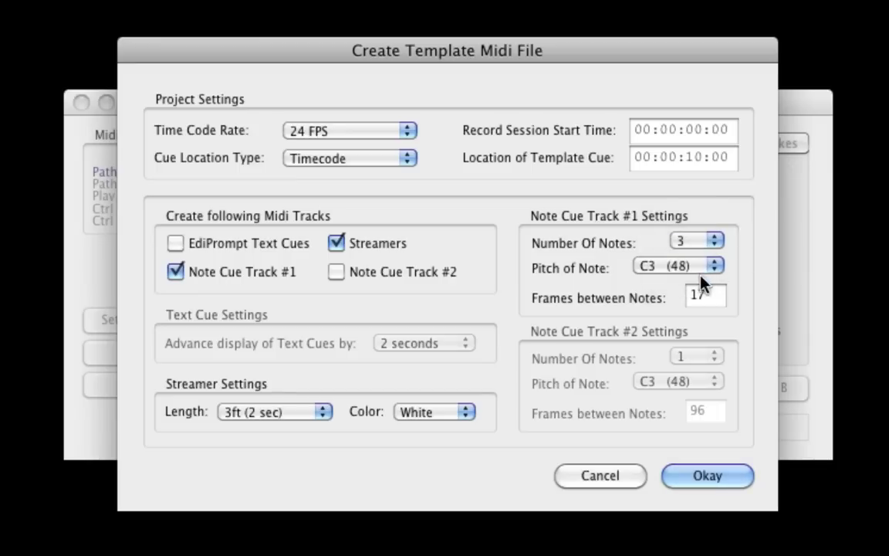
{"action": "left_click", "coordinate": [712, 295]}
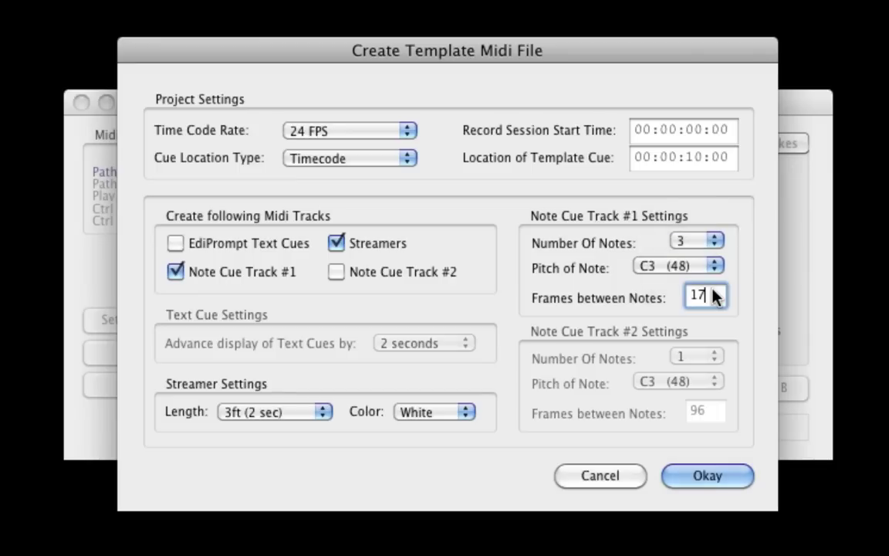
{"action": "left_click", "coordinate": [718, 476]}
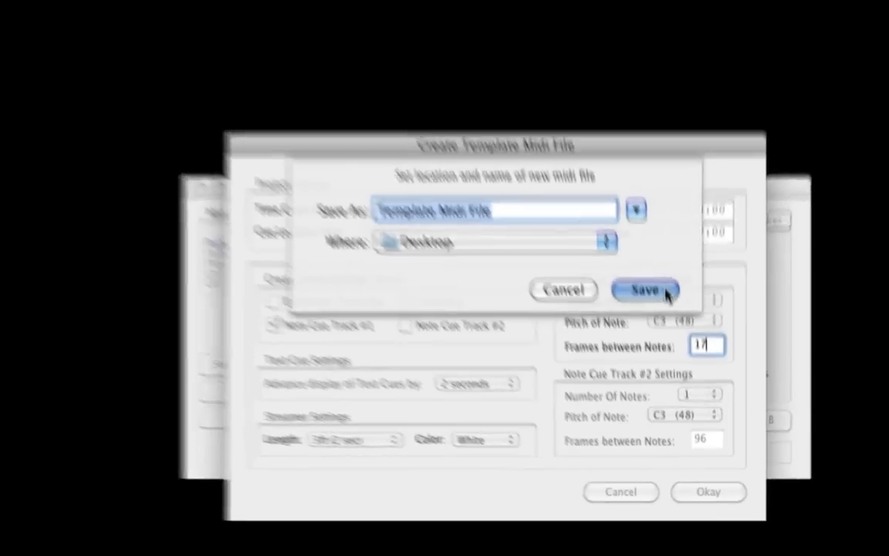
{"action": "left_click", "coordinate": [662, 291]}
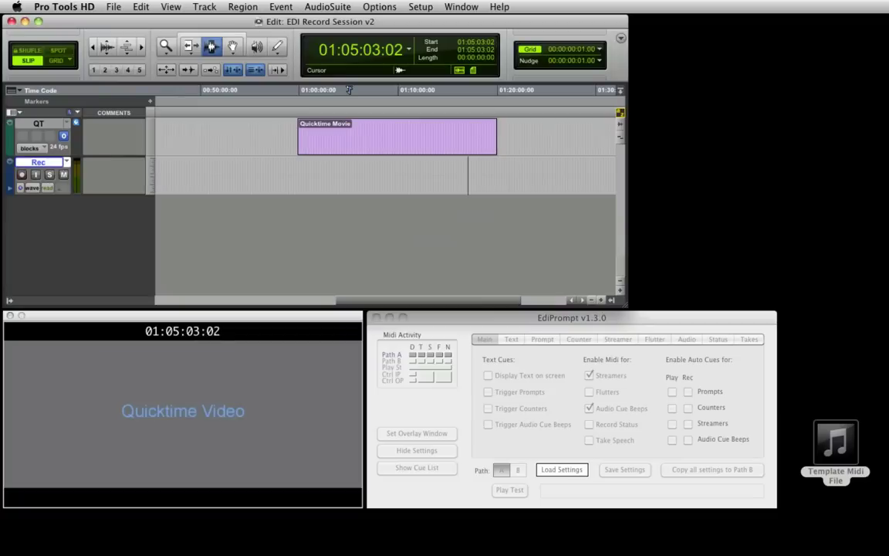
- Import the Template Midi File as new S, N1 and PlayStatus tracks
{"action": "left_click", "coordinate": [322, 161]}
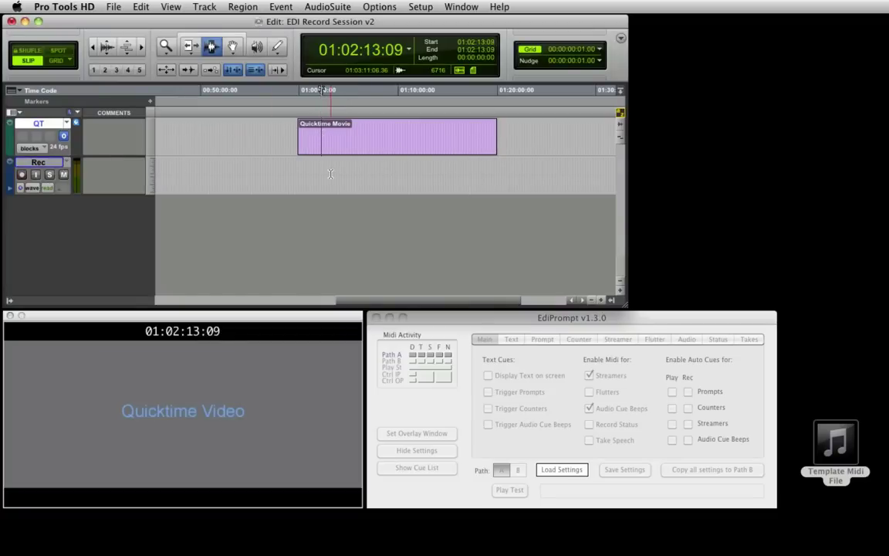
{"action": "left_click", "coordinate": [332, 160]}
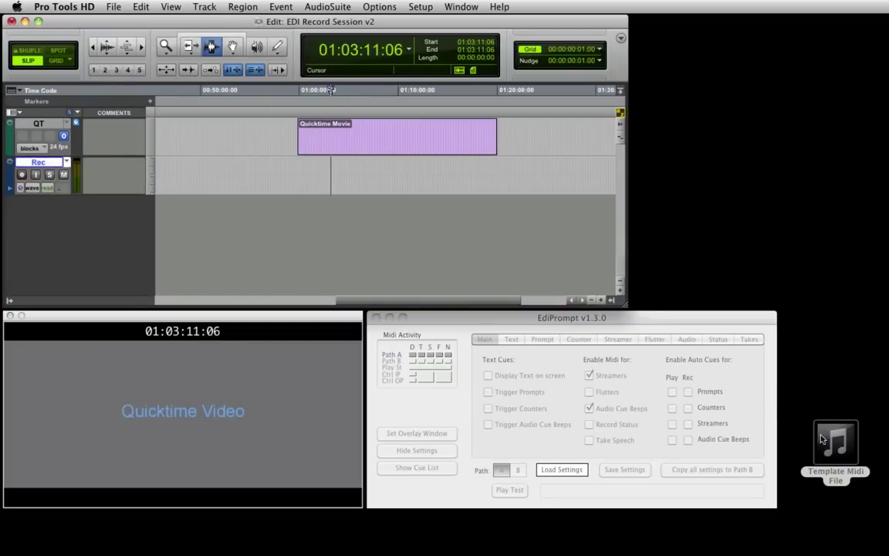
{"action": "left_click_drag", "start_coordinate": [823, 440], "coordinate": [345, 230]}
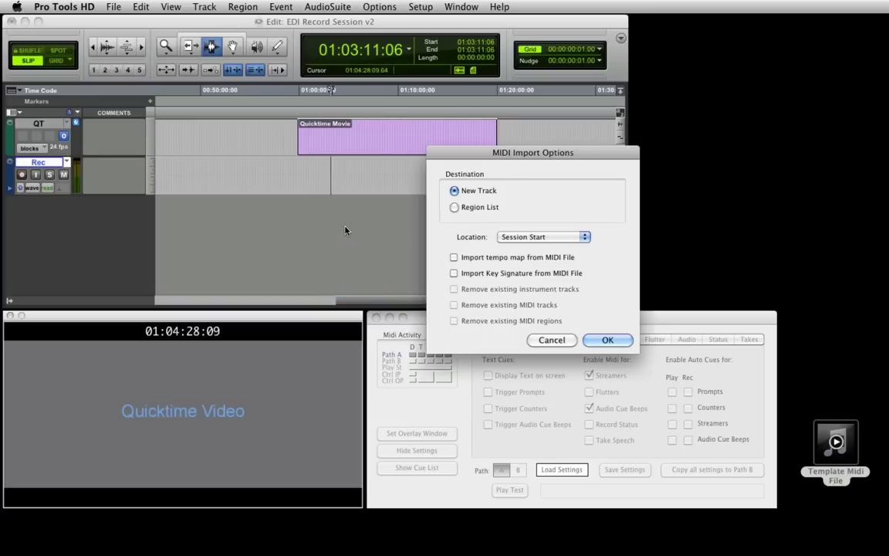
{"action": "left_click", "coordinate": [607, 341]}
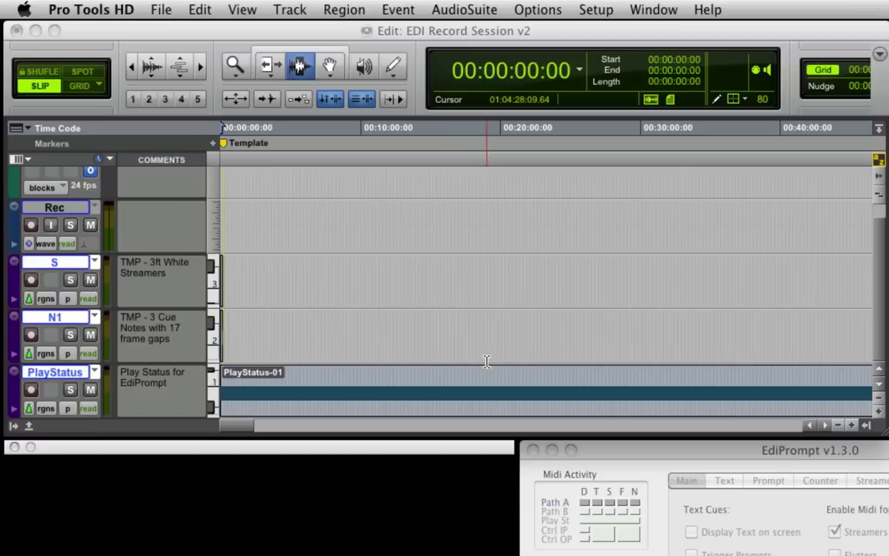
- Show sysex data on the tracks, select from 07:13, and zoom to the Template marker at 10:00
{"action": "left_click", "coordinate": [364, 336]}
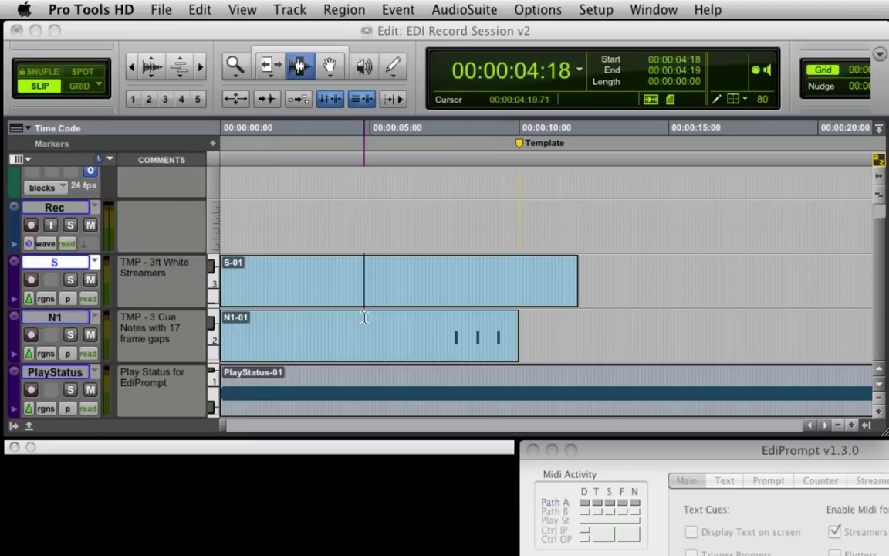
{"action": "left_click", "coordinate": [51, 354], "text": "alt"}
{"action": "left_click", "coordinate": [154, 482]}
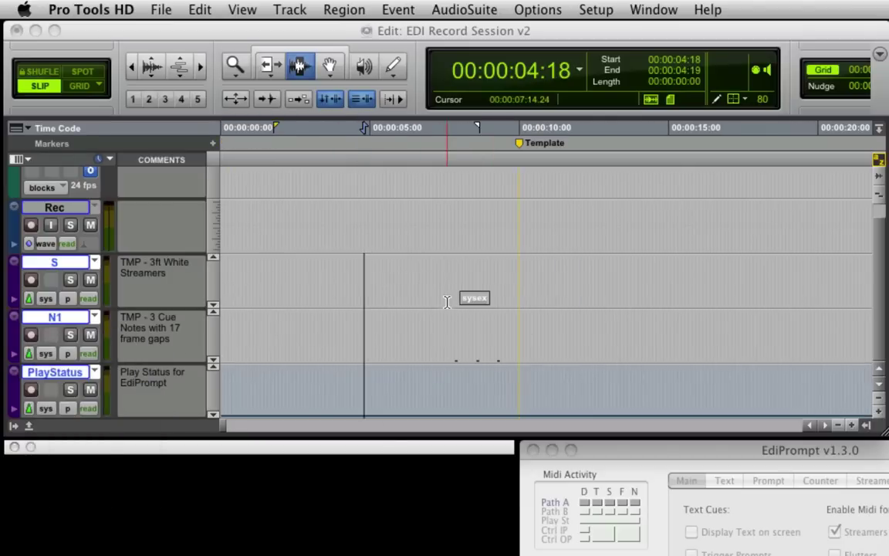
{"action": "left_click_drag", "start_coordinate": [447, 301], "coordinate": [512, 306]}
{"action": "left_click", "coordinate": [447, 357]}
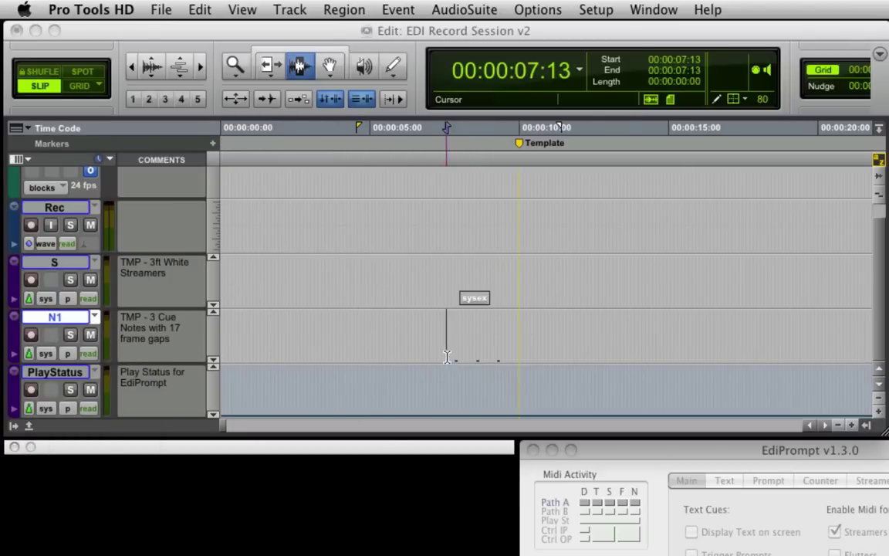
{"action": "left_click_drag", "start_coordinate": [447, 357], "coordinate": [512, 358]}
{"action": "left_click", "coordinate": [496, 339]}
{"action": "key", "text": "super+bracketright"}
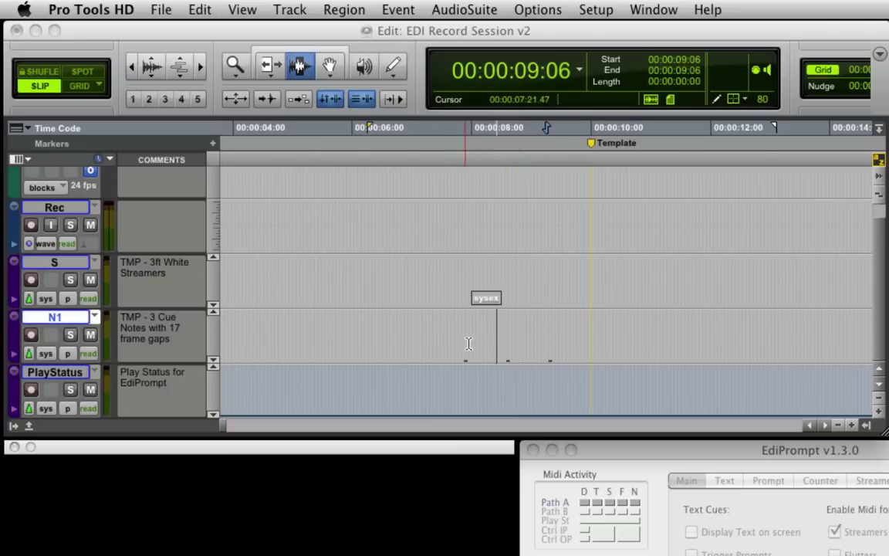
{"action": "key", "text": "super+bracketright"}
{"action": "left_click", "coordinate": [636, 144]}
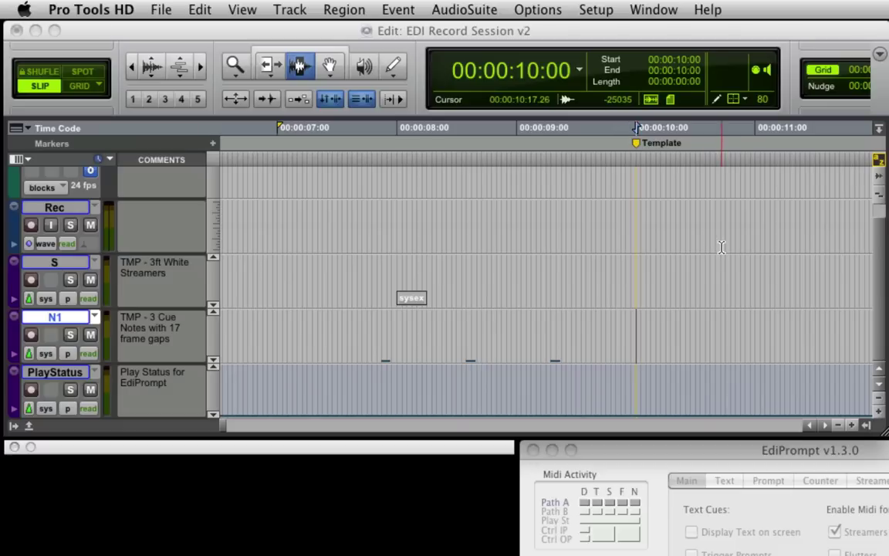
- After a brief playback, switch S and N1 to regions view and place the edit point at 07:14
{"action": "key", "text": "space"}
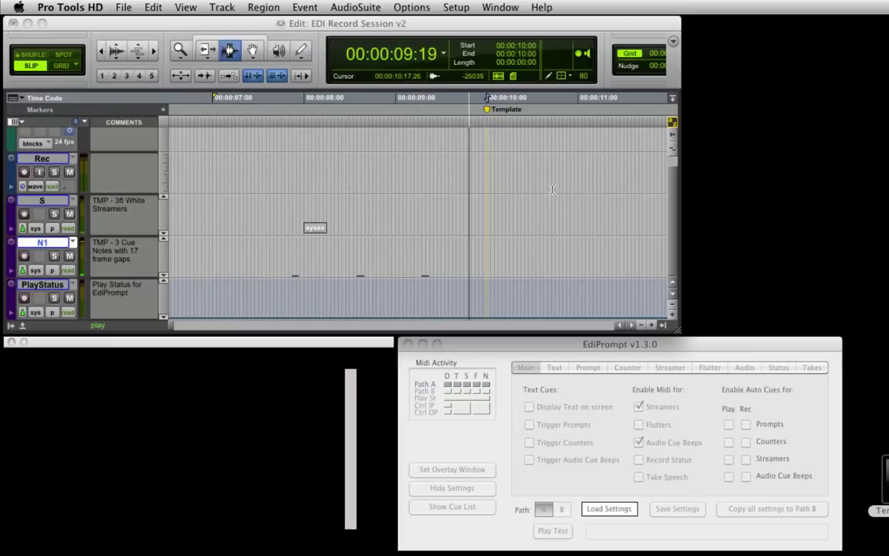
{"action": "key", "text": "space"}
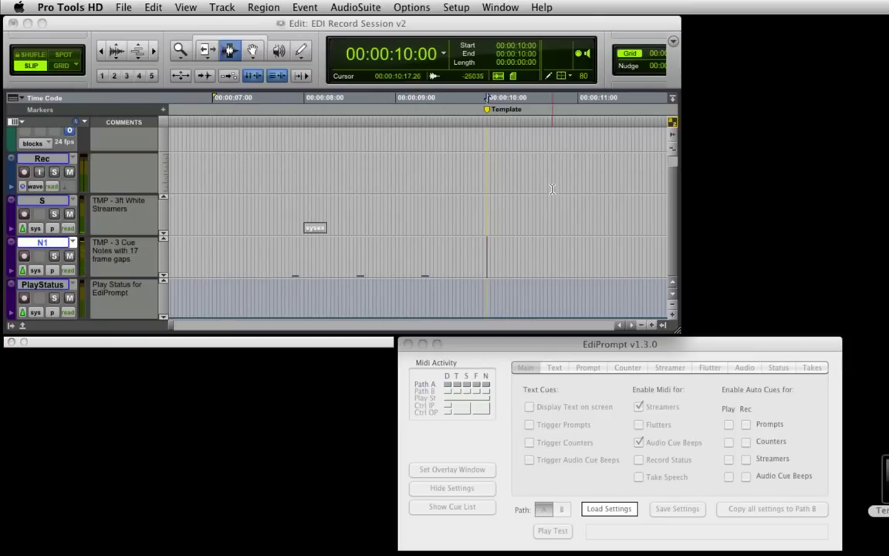
{"action": "left_click_drag", "start_coordinate": [399, 204], "coordinate": [399, 262]}
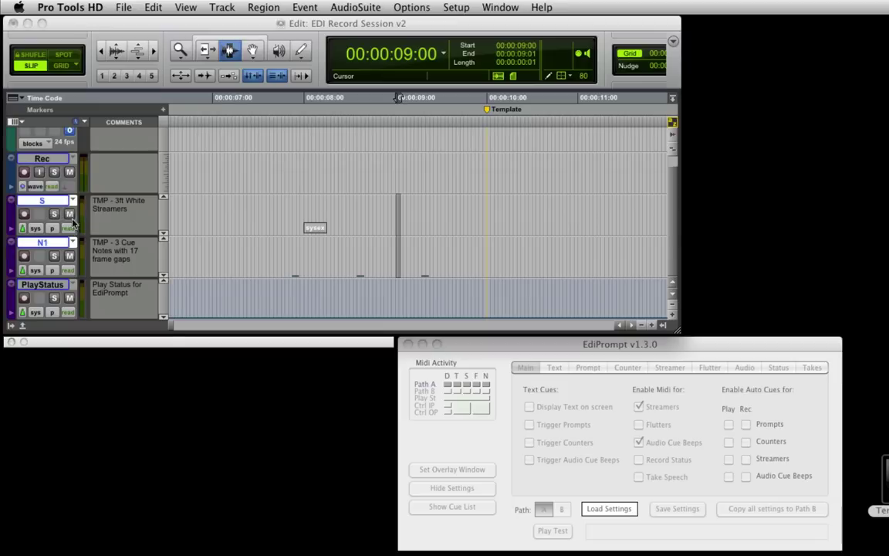
{"action": "left_click", "coordinate": [35, 229]}
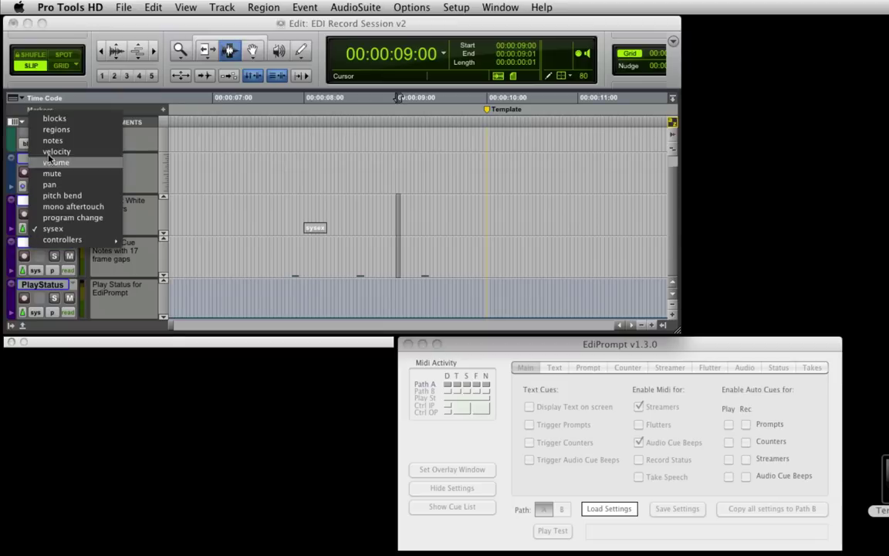
{"action": "left_click", "coordinate": [56, 129]}
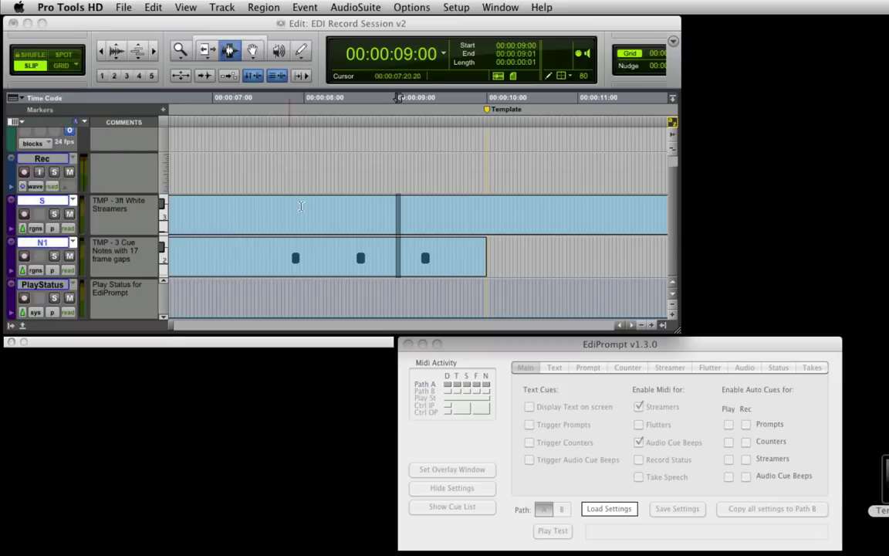
{"action": "left_click", "coordinate": [274, 251]}
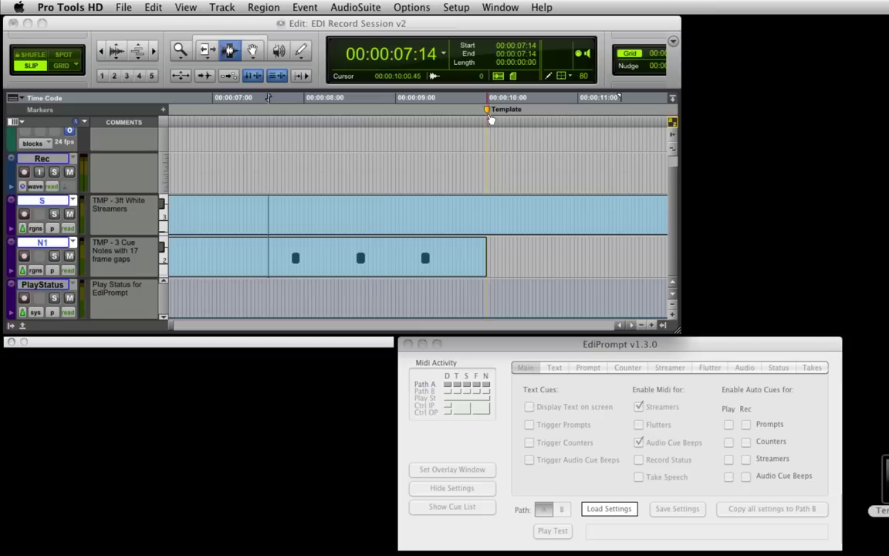
- Separate S and N1 from 07:14 to the Template marker, group them as 'Midi', and save
{"action": "left_click", "coordinate": [489, 110], "text": "shift"}
{"action": "key", "text": "super+e"}
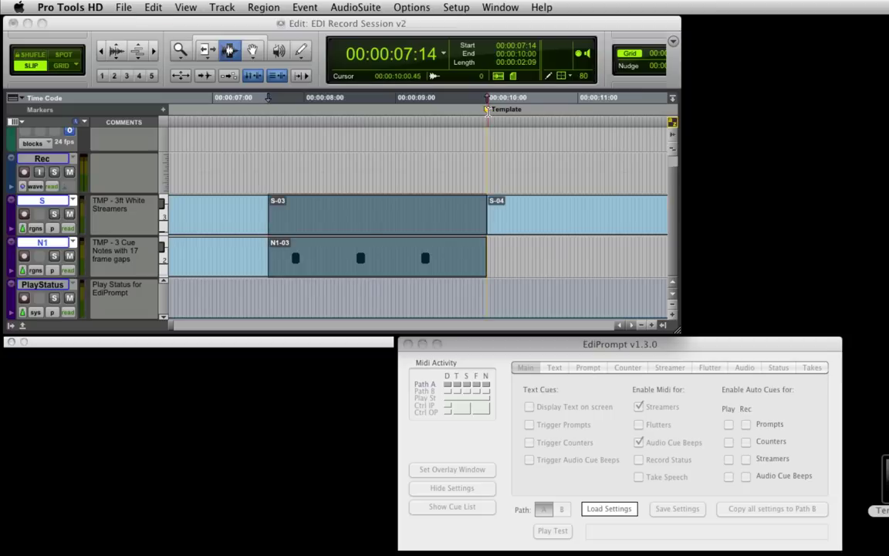
{"action": "key", "text": "super+bracketleft"}
{"action": "key", "text": "super+bracketleft"}
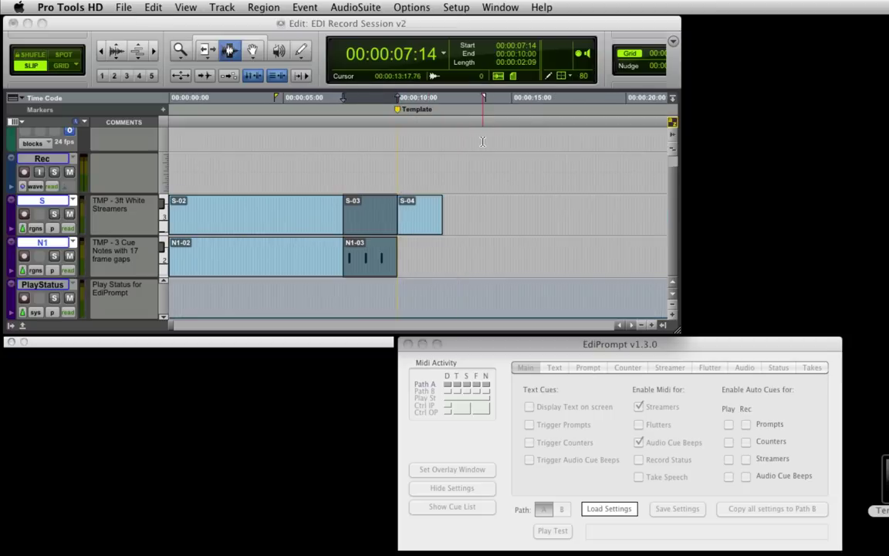
{"action": "key", "text": "super+g"}
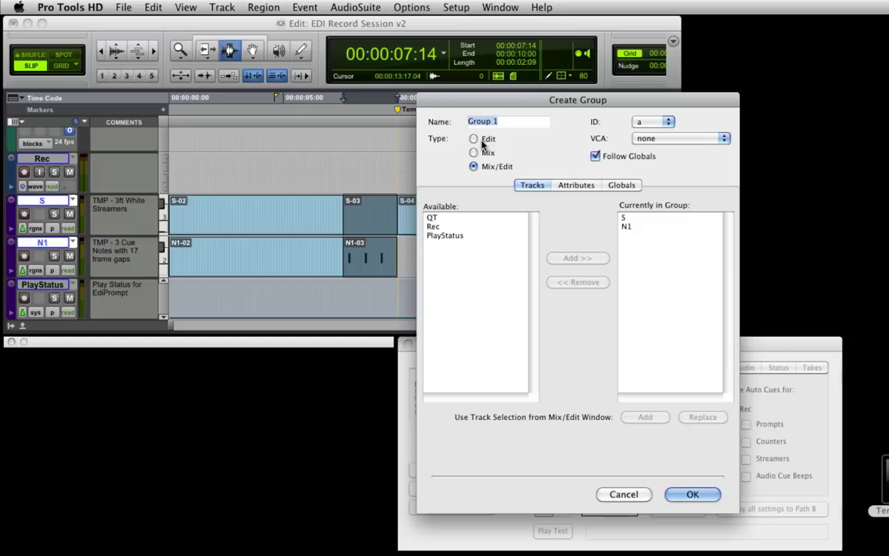
{"action": "type", "text": "Midi"}
{"action": "key", "text": "Return"}
{"action": "key", "text": "super+s"}
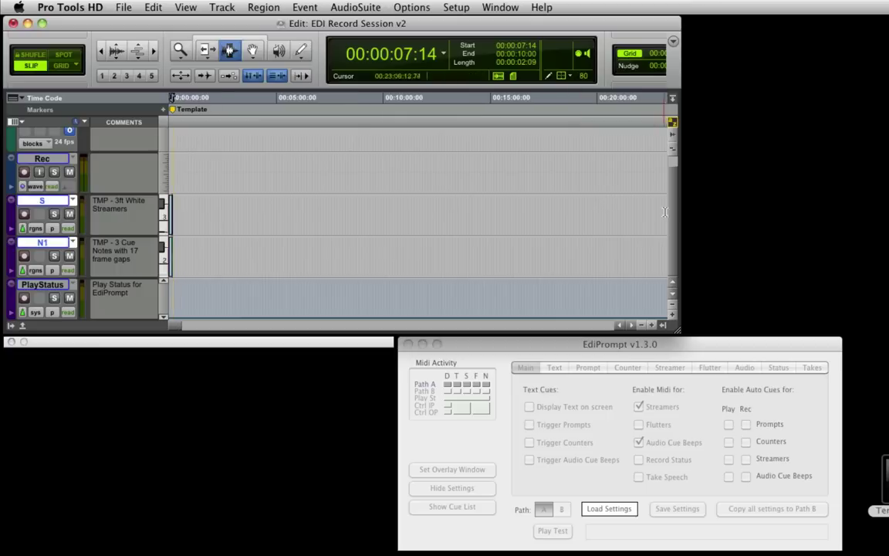
- Add a Location 2 memory marker at 01:05:23:08
{"action": "scroll", "coordinate": [675, 204], "scroll_direction": "up", "scroll_amount": 1}
{"action": "left_click", "coordinate": [437, 189]}
{"action": "key", "text": "KP_Enter"}
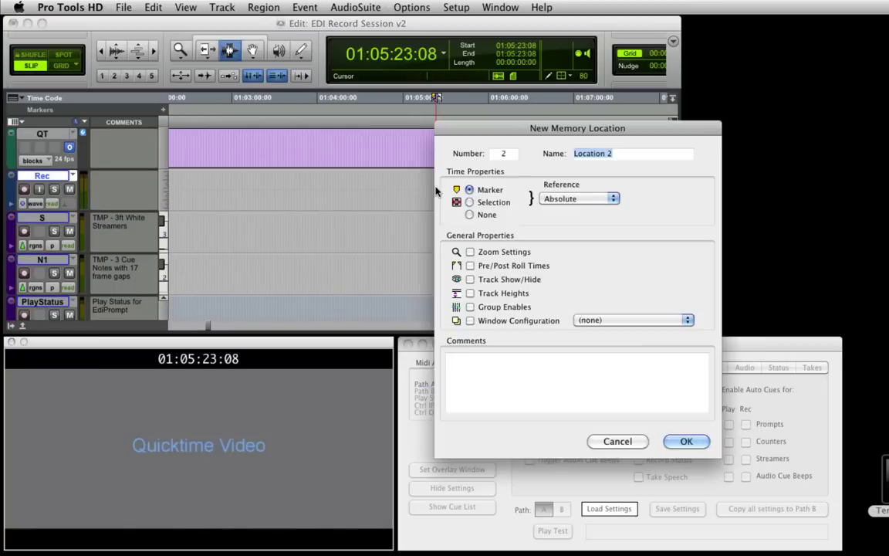
{"action": "key", "text": "Return"}
- Paste S-03 and N1-03 at Location 2 and shift them earlier so they end there
{"action": "left_click_drag", "start_coordinate": [432, 230], "coordinate": [434, 272]}
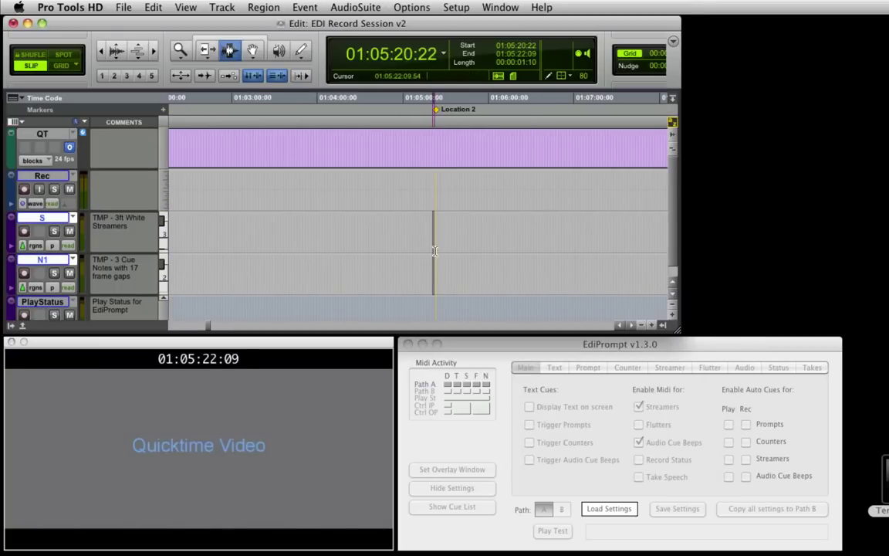
{"action": "left_click", "coordinate": [436, 109]}
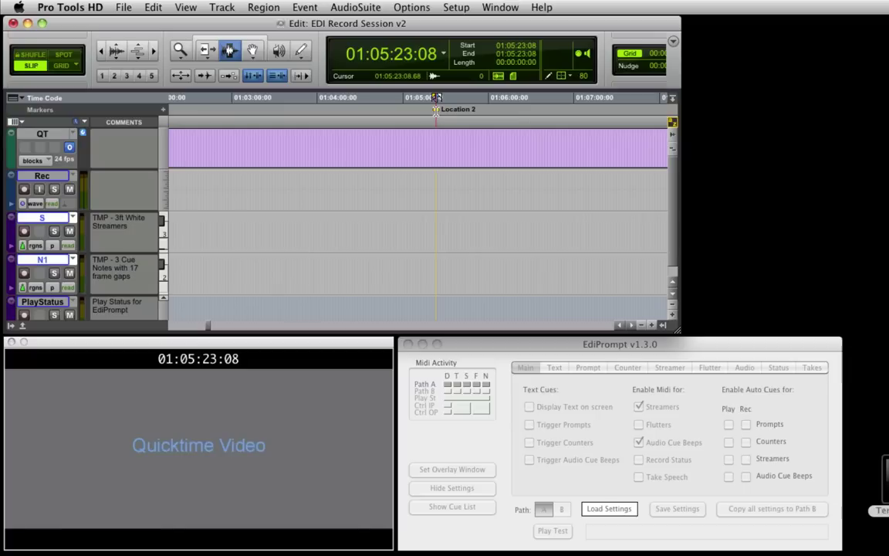
{"action": "key", "text": "super+v"}
{"action": "key", "text": "super+bracketright"}
{"action": "key", "text": "super+bracketright"}
{"action": "key", "text": "super+bracketright"}
{"action": "key", "text": "super+bracketright"}
{"action": "key", "text": "super+bracketright"}
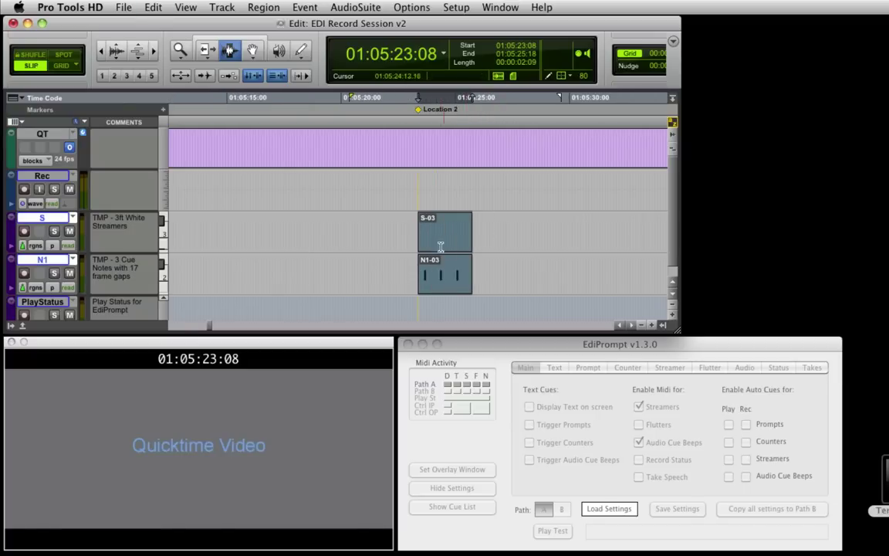
{"action": "key", "text": "F8"}
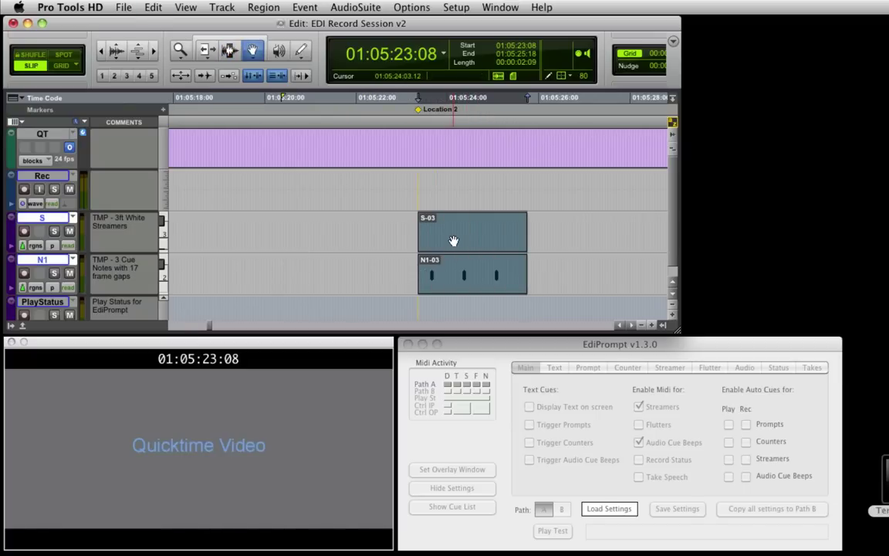
{"action": "key", "text": "minus"}
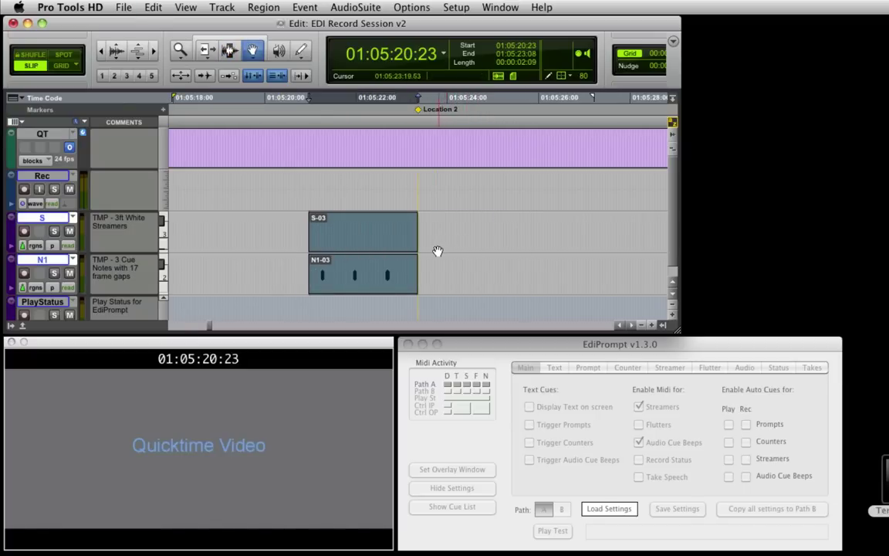
{"action": "key", "text": "F7"}
{"action": "key", "text": "Tab"}
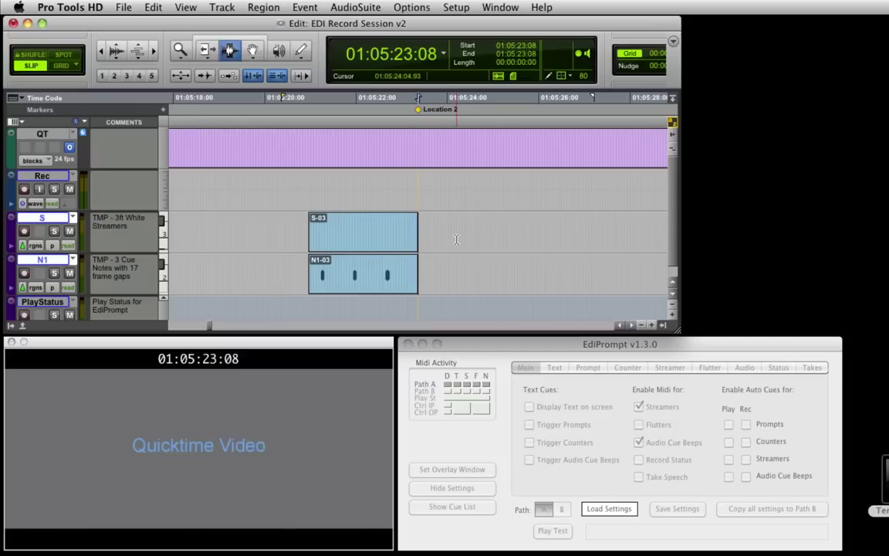
- Play the cue twice around Location 2 to check the white streamer on the video
{"action": "key", "text": "super+bracketright"}
{"action": "key", "text": "space"}
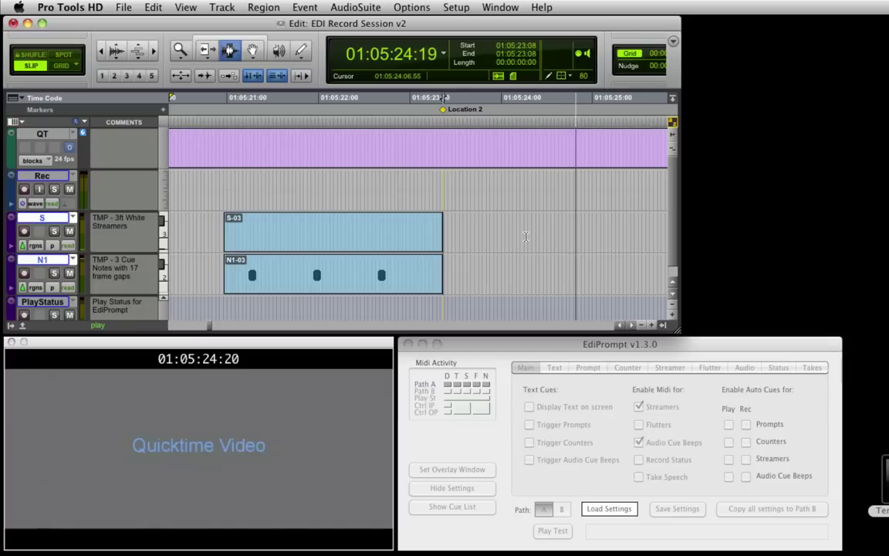
{"action": "key", "text": "space"}
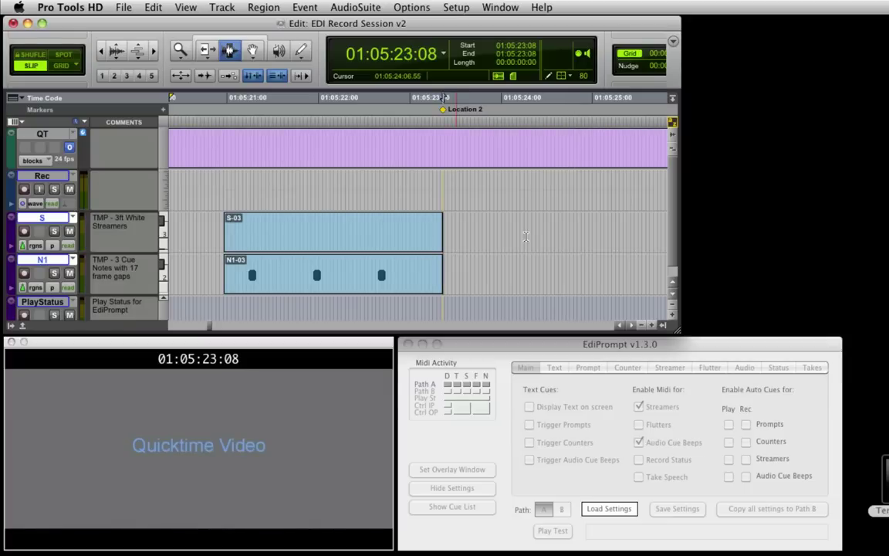
{"action": "key", "text": "space"}
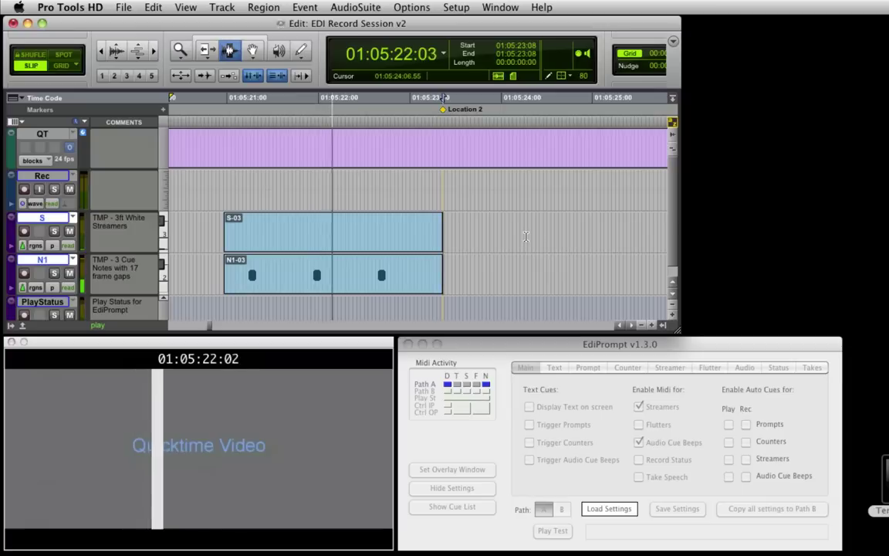
{"action": "key", "text": "space"}
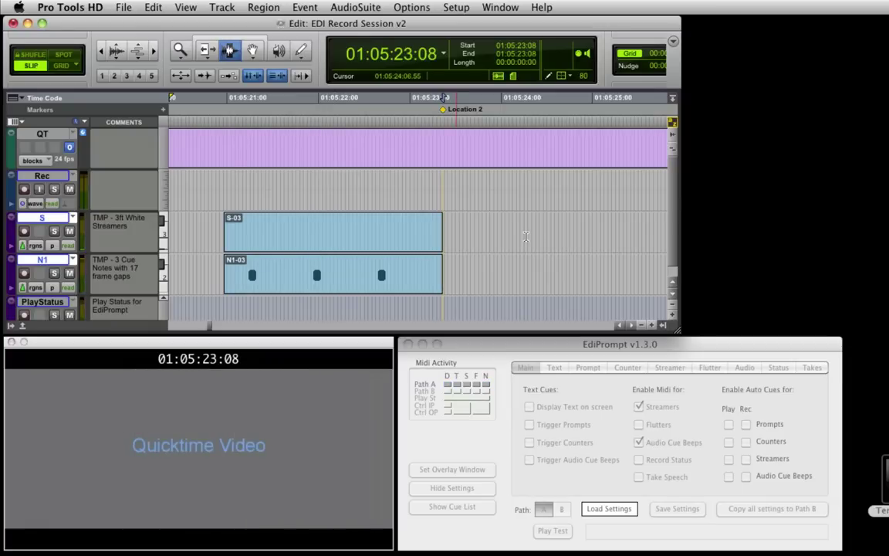
{"action": "key", "text": "super+bracketleft"}
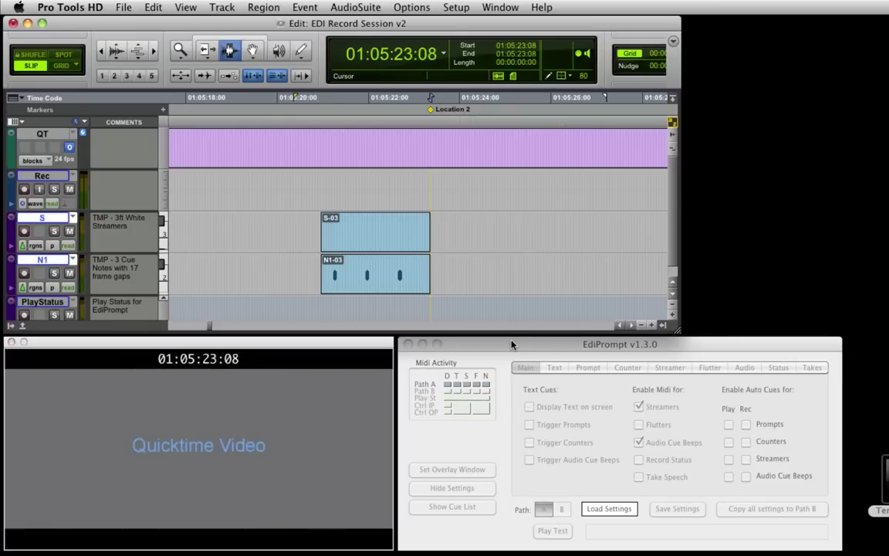
- In EdiPrompt's DAW MIDI I/O preferences, switch Path A off and back to the virtual port
{"action": "left_click", "coordinate": [512, 345]}
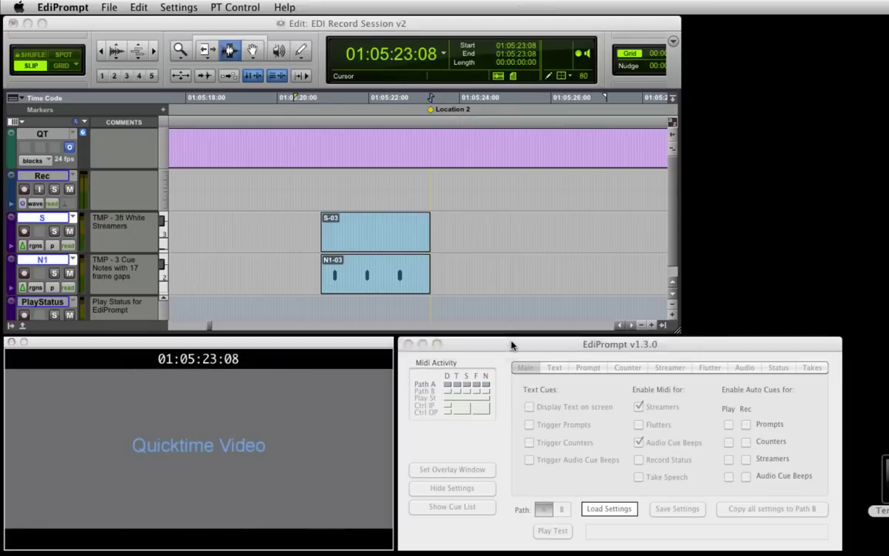
{"action": "left_click", "coordinate": [129, 7]}
{"action": "left_click", "coordinate": [155, 124]}
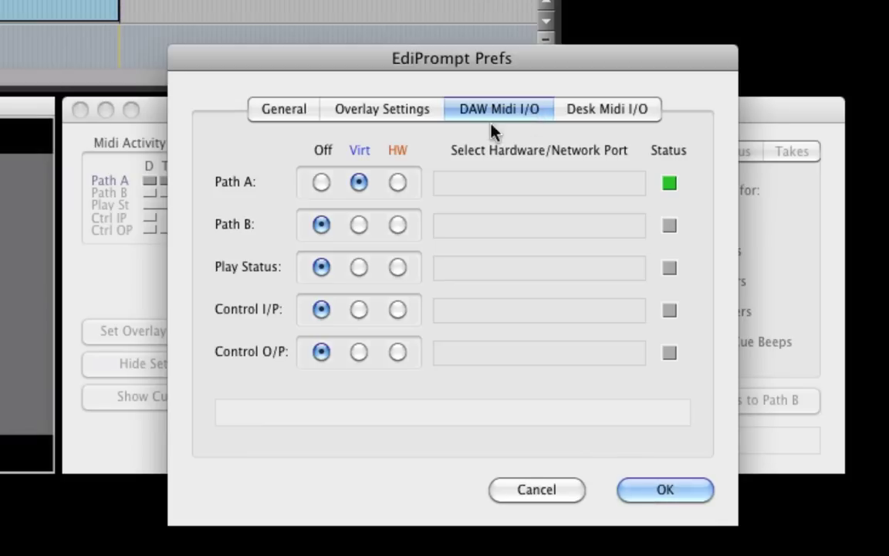
{"action": "left_click", "coordinate": [321, 184]}
{"action": "left_click", "coordinate": [358, 184]}
- Route Play Status through the virtual port after trying the Network, Pro Tools port, and confirm
{"action": "left_click", "coordinate": [358, 267]}
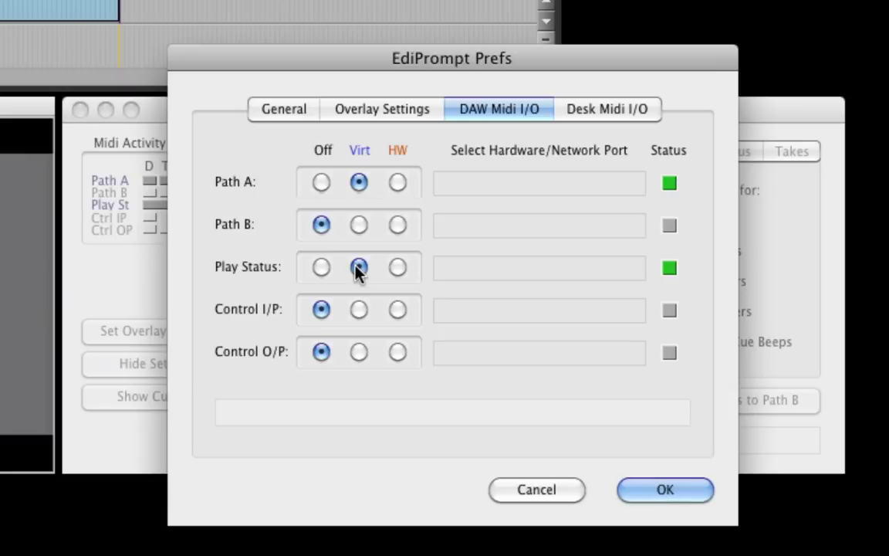
{"action": "left_click", "coordinate": [397, 267]}
{"action": "left_click", "coordinate": [514, 267]}
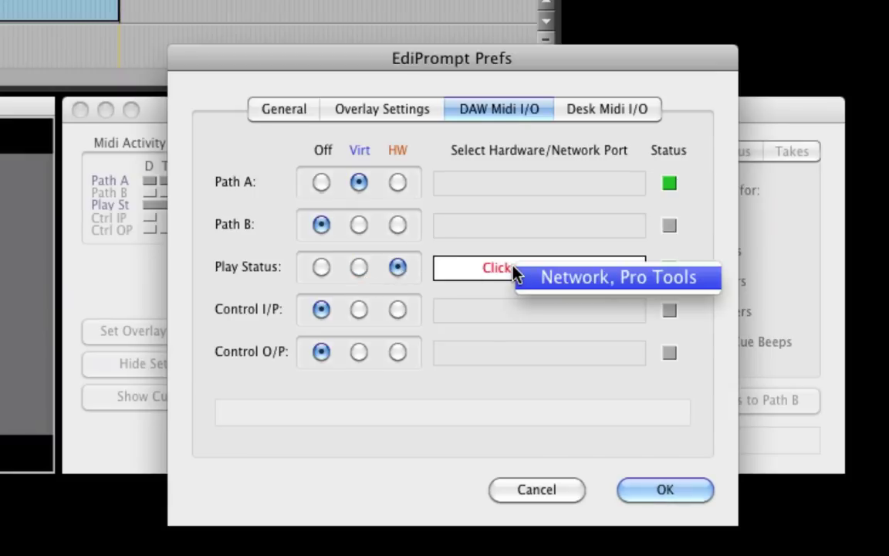
{"action": "left_click", "coordinate": [595, 287]}
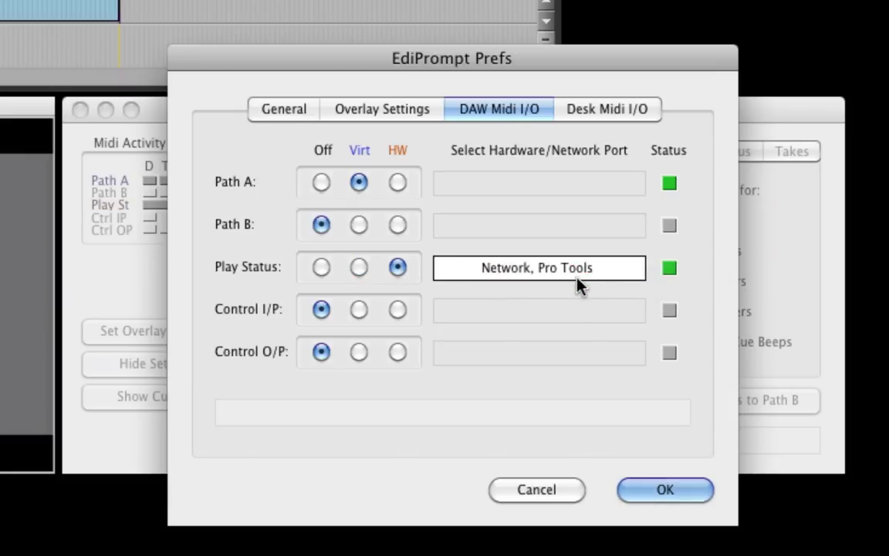
{"action": "left_click", "coordinate": [359, 267]}
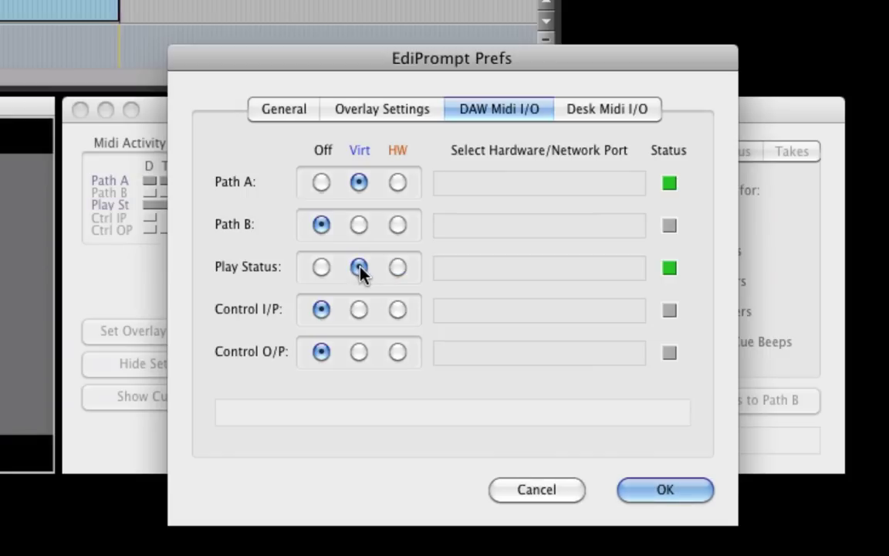
{"action": "left_click", "coordinate": [644, 493]}
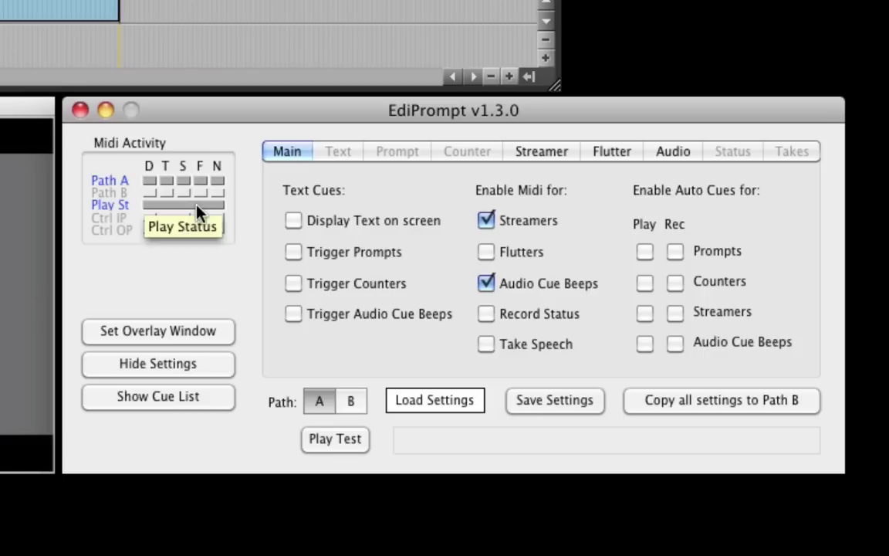
{"action": "left_click", "coordinate": [97, 2]}
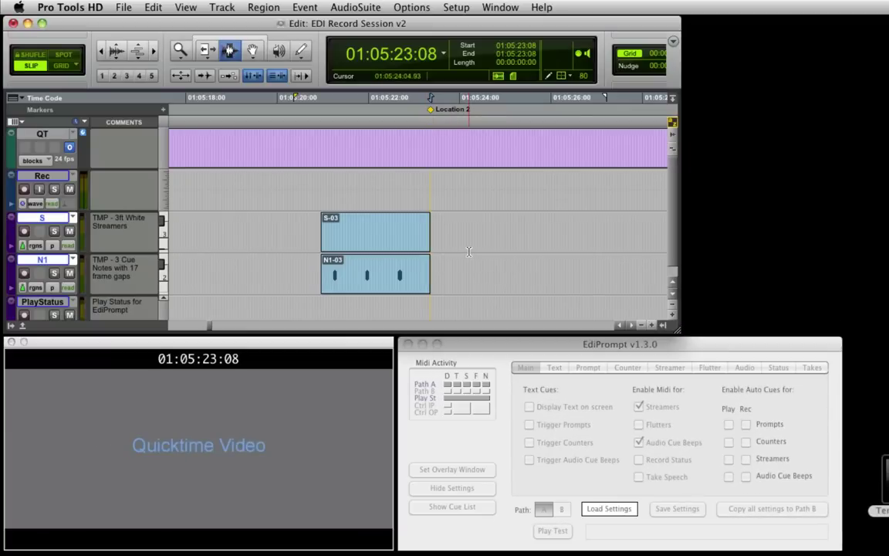
- Enable 'Trigger Prompts, Counters, Streamers, Flutters with Midi Notes' in EdiPrompt's General preferences
{"action": "key", "text": "space"}
{"action": "left_click", "coordinate": [482, 347]}
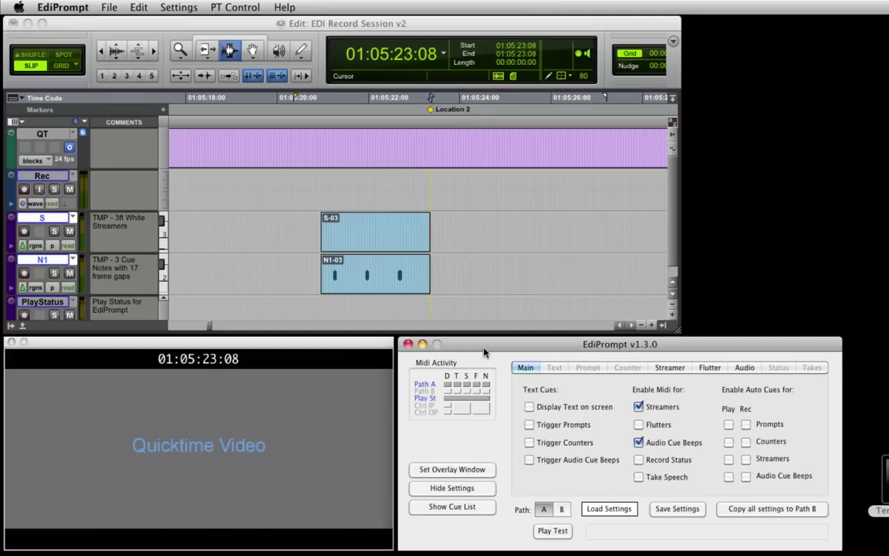
{"action": "key", "text": "super+comma"}
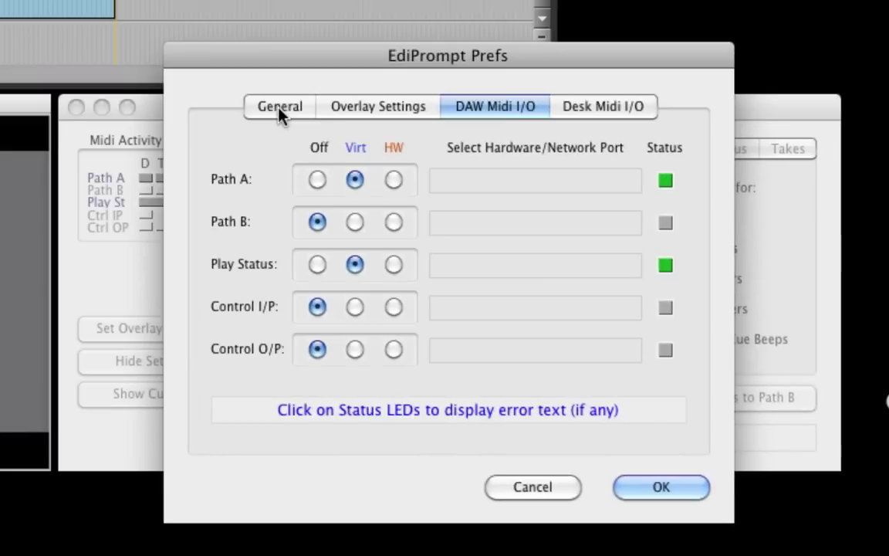
{"action": "left_click", "coordinate": [523, 344]}
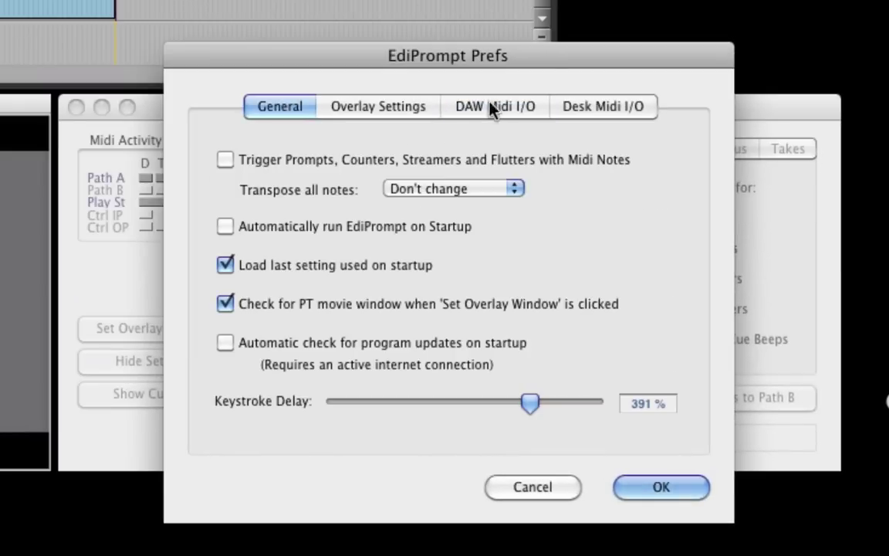
{"action": "left_click", "coordinate": [278, 160]}
{"action": "left_click", "coordinate": [664, 488]}
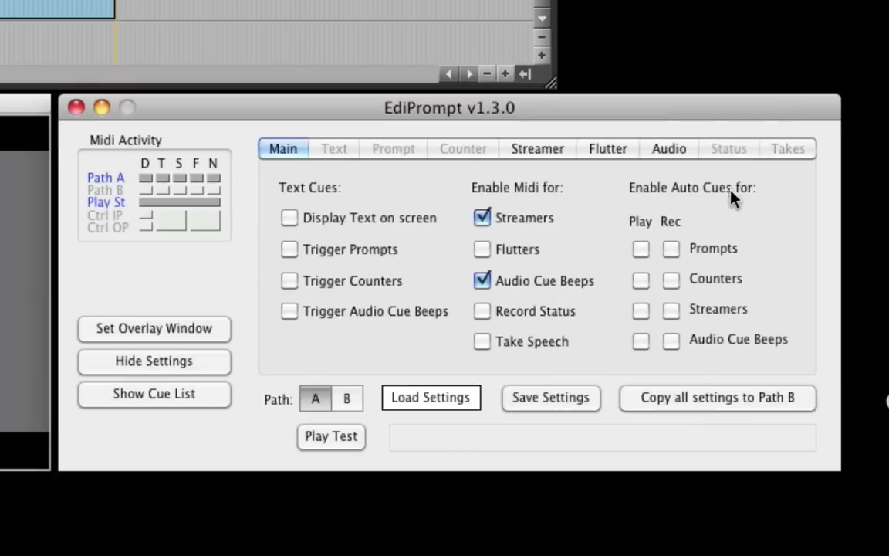
- Set audio cue beeps to be triggered by note C2 (36), then return to Main
{"action": "left_click", "coordinate": [679, 147]}
{"action": "left_click", "coordinate": [480, 187]}
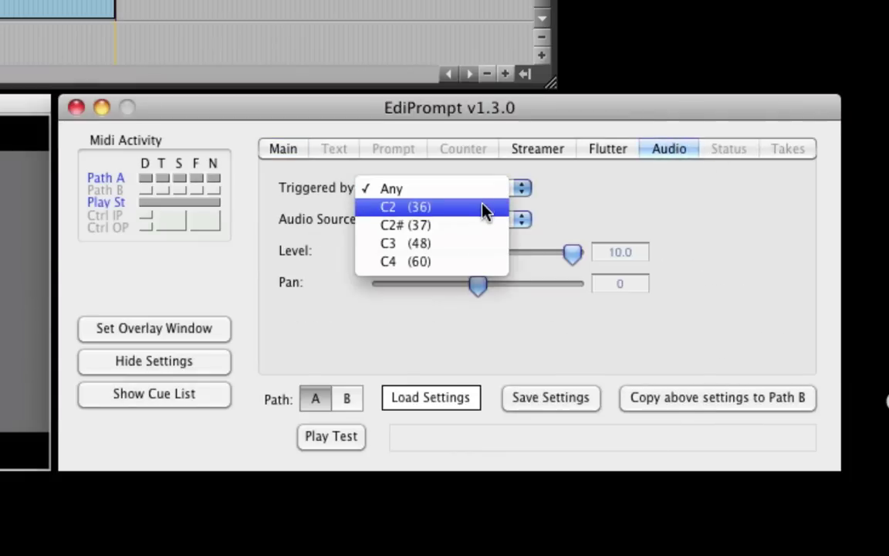
{"action": "left_click", "coordinate": [483, 206]}
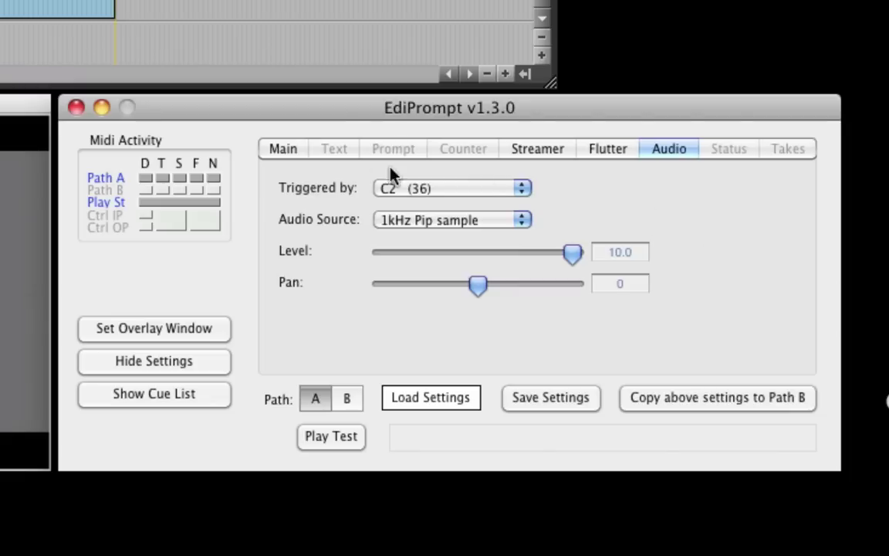
{"action": "left_click", "coordinate": [294, 157]}
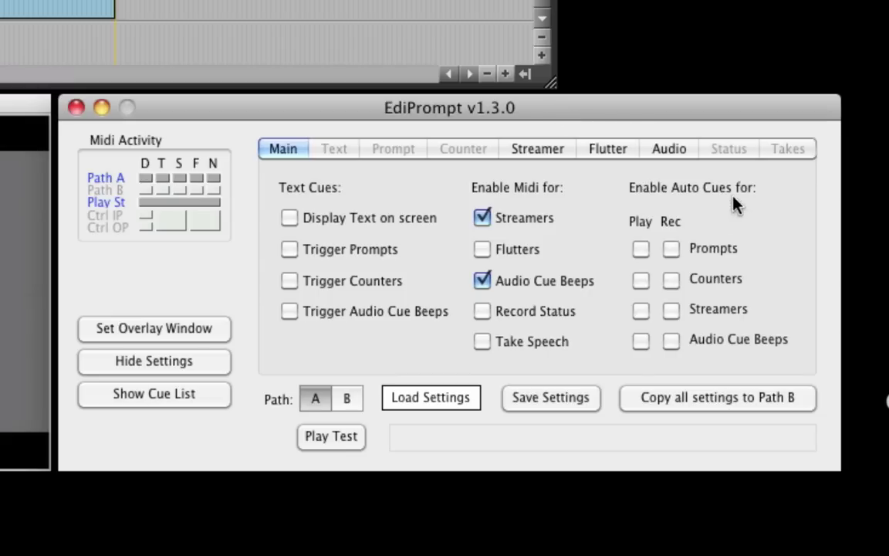
- Enable automatic prompts, then set Control I/P and Control O/P to Virt and confirm
{"action": "left_click", "coordinate": [642, 250]}
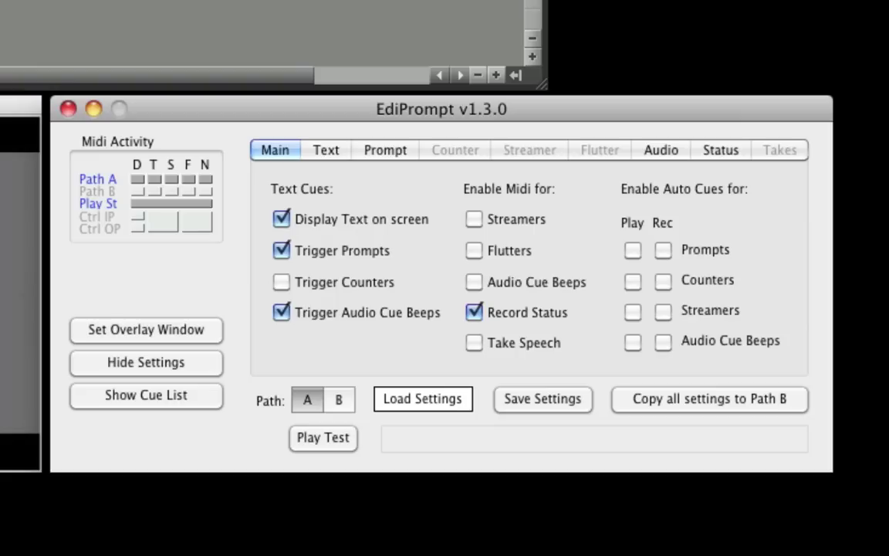
{"action": "key", "text": "super+comma"}
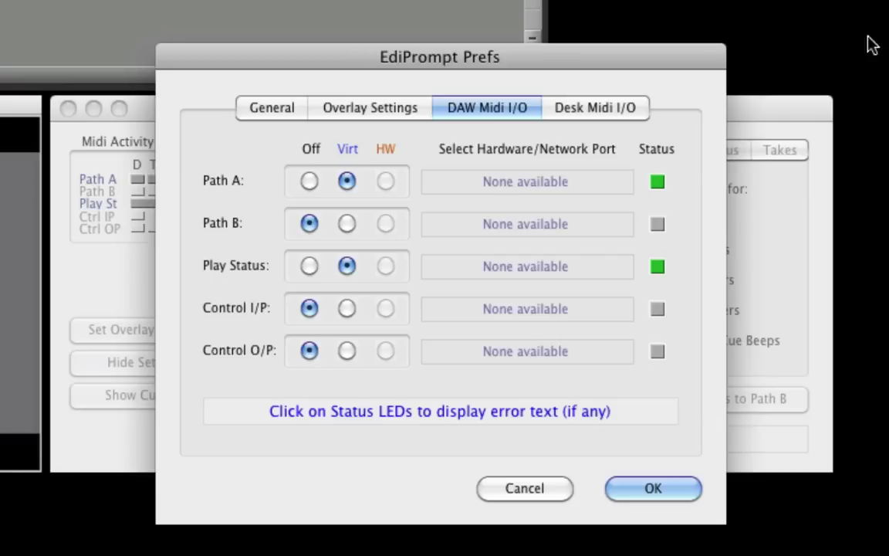
{"action": "left_click", "coordinate": [346, 309]}
{"action": "left_click", "coordinate": [346, 351]}
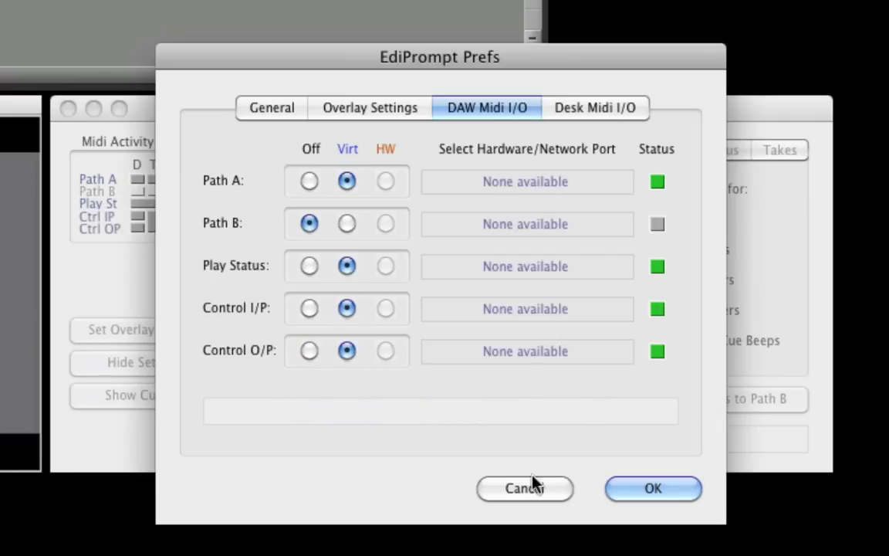
{"action": "left_click", "coordinate": [655, 494]}
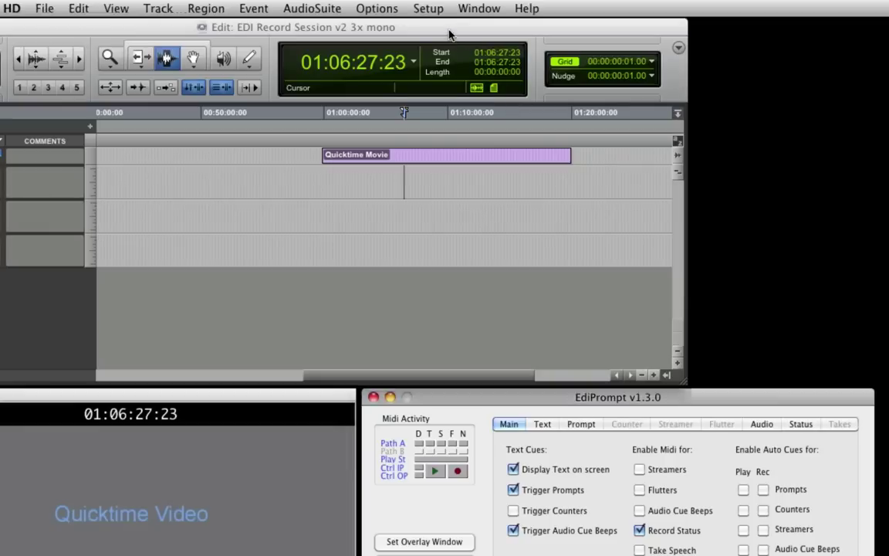
- Enable EdiPrompt_Ctrl_Output as a Pro Tools MIDI input device
{"action": "left_click", "coordinate": [429, 9]}
{"action": "mouse_move", "coordinate": [460, 241]}
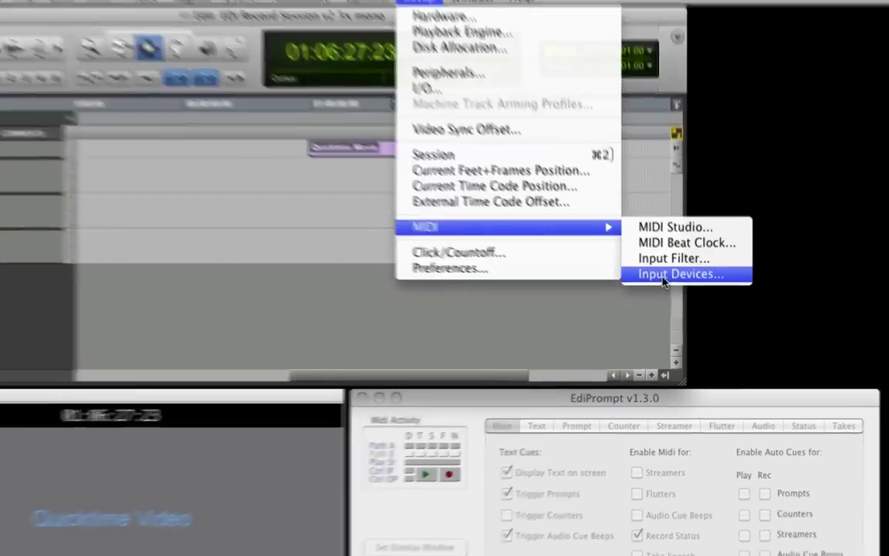
{"action": "left_click", "coordinate": [662, 274]}
{"action": "left_click", "coordinate": [390, 110]}
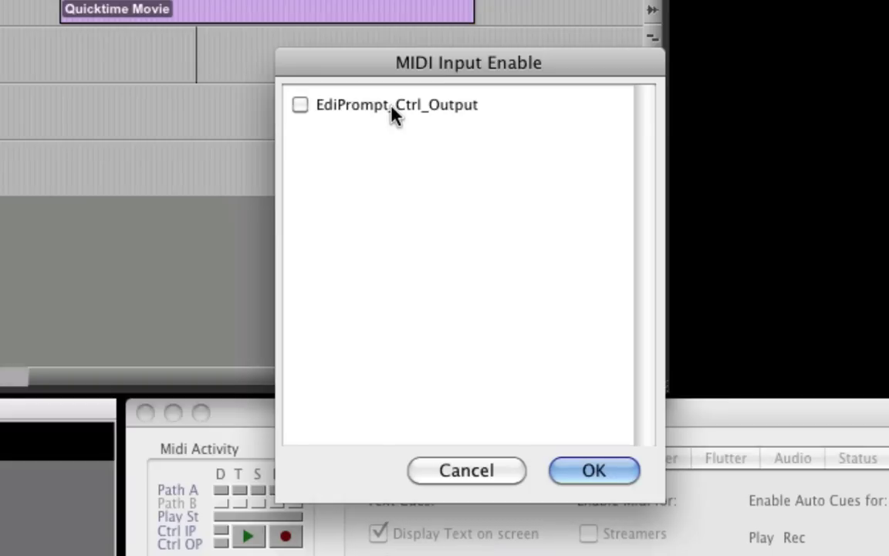
{"action": "left_click", "coordinate": [391, 112]}
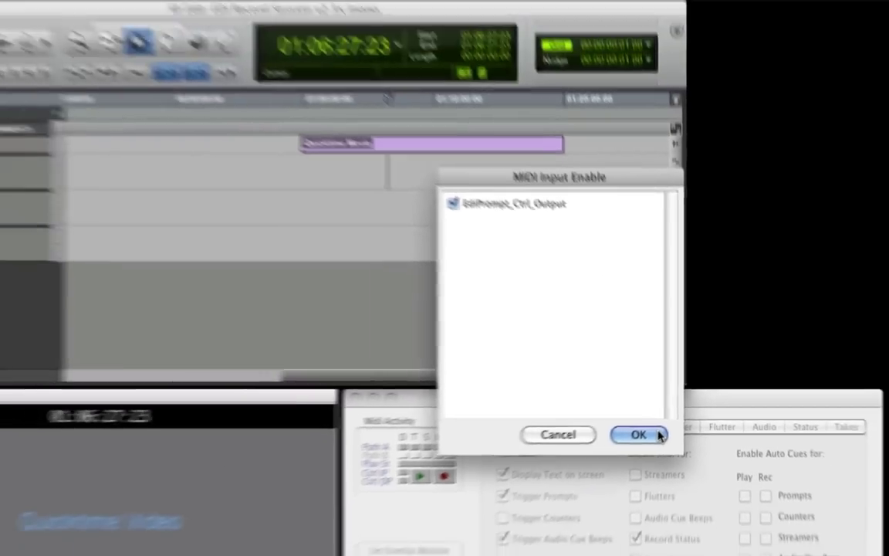
{"action": "left_click", "coordinate": [639, 435]}
- Make MIDI Controller #1 a HUI receiving from EdiPrompt_Ctrl_Output and sending to EdiPrompt_Ctrl_Input
{"action": "left_click", "coordinate": [423, 9]}
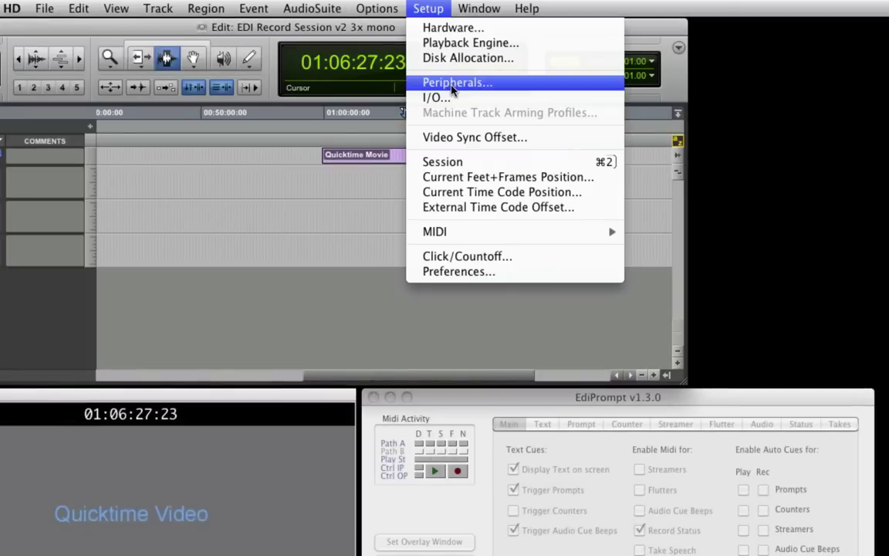
{"action": "left_click", "coordinate": [491, 87]}
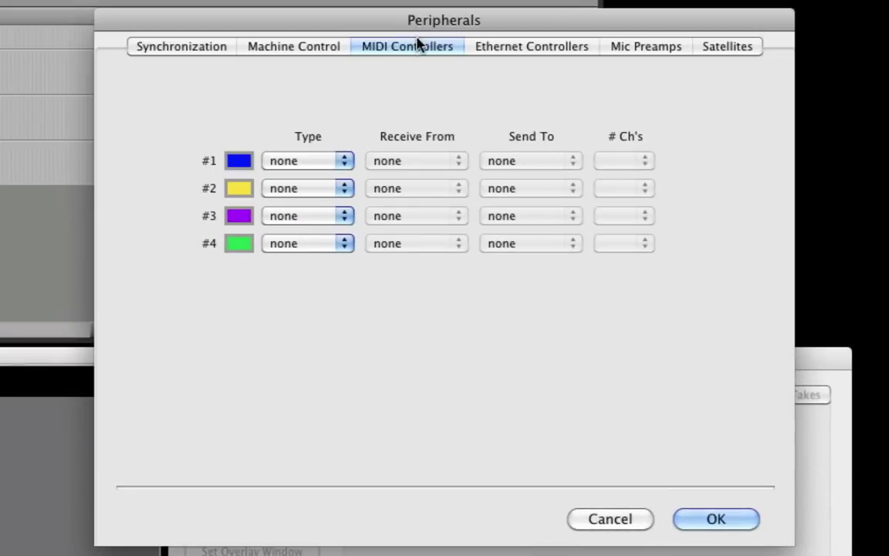
{"action": "left_click", "coordinate": [313, 163]}
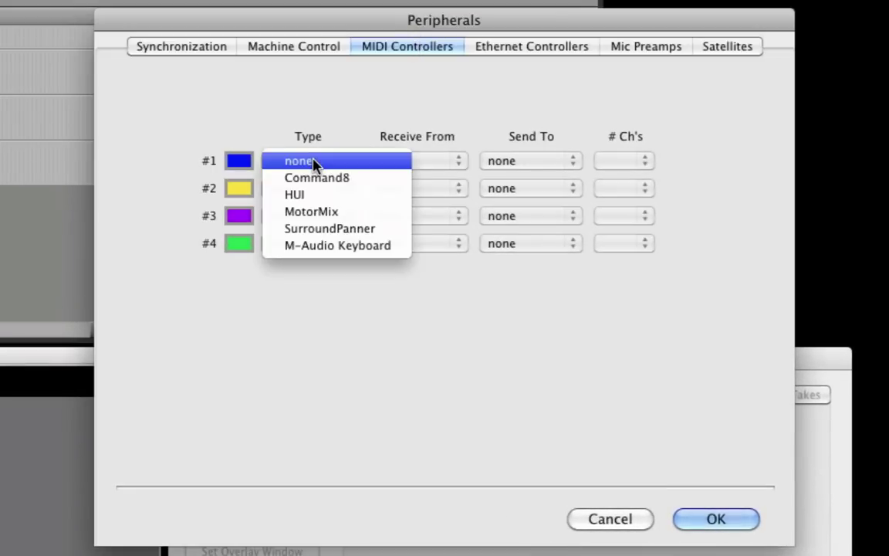
{"action": "left_click", "coordinate": [338, 202]}
{"action": "left_click", "coordinate": [428, 165]}
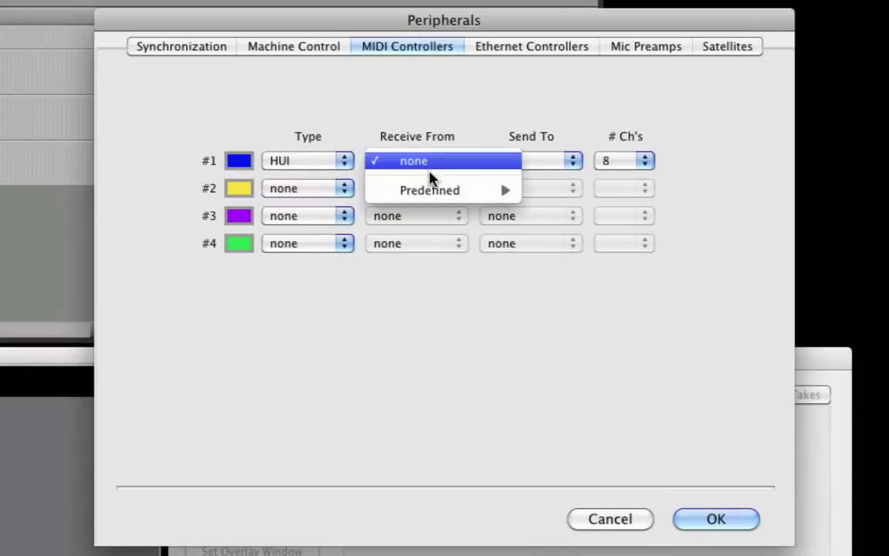
{"action": "mouse_move", "coordinate": [447, 198]}
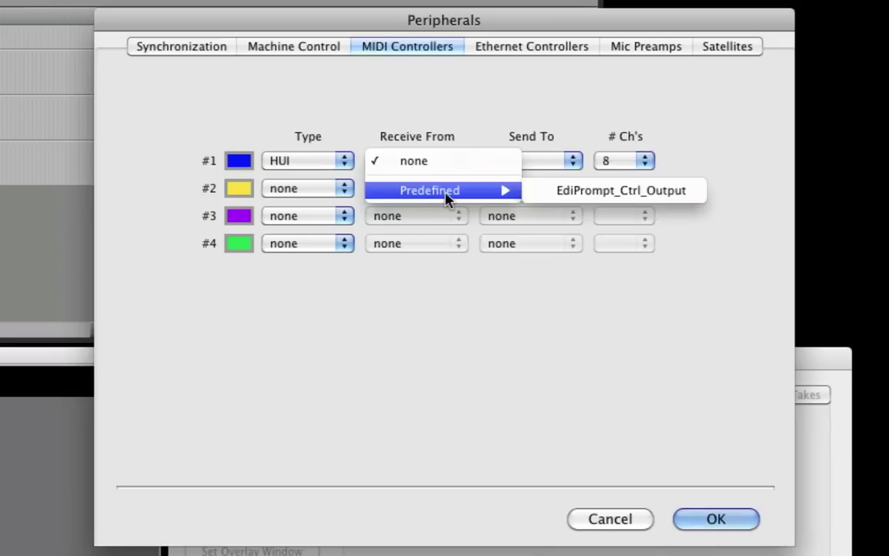
{"action": "left_click", "coordinate": [548, 199]}
{"action": "left_click", "coordinate": [540, 162]}
{"action": "mouse_move", "coordinate": [557, 192]}
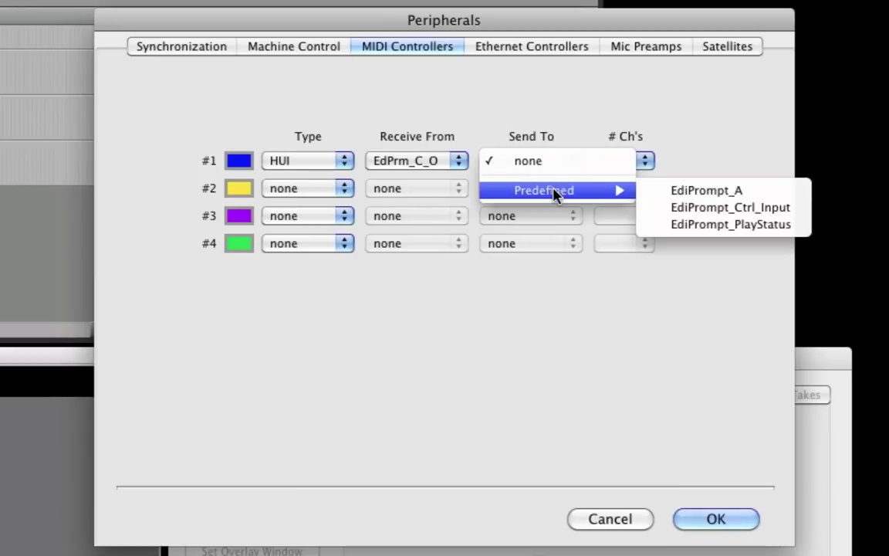
{"action": "left_click", "coordinate": [658, 209]}
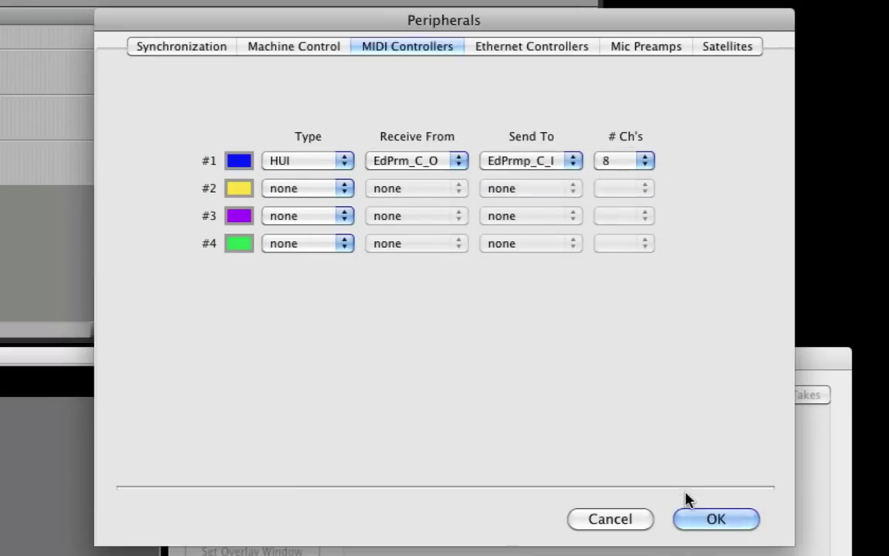
{"action": "left_click", "coordinate": [697, 509]}
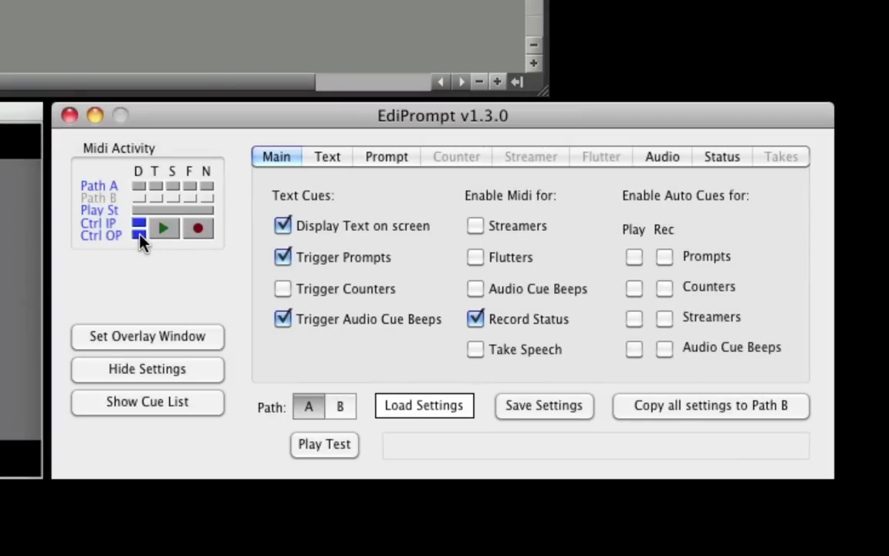
- Play and stop the Pro Tools session, checking the Playing overlay appears on the video
{"action": "mouse_move", "coordinate": [141, 244]}
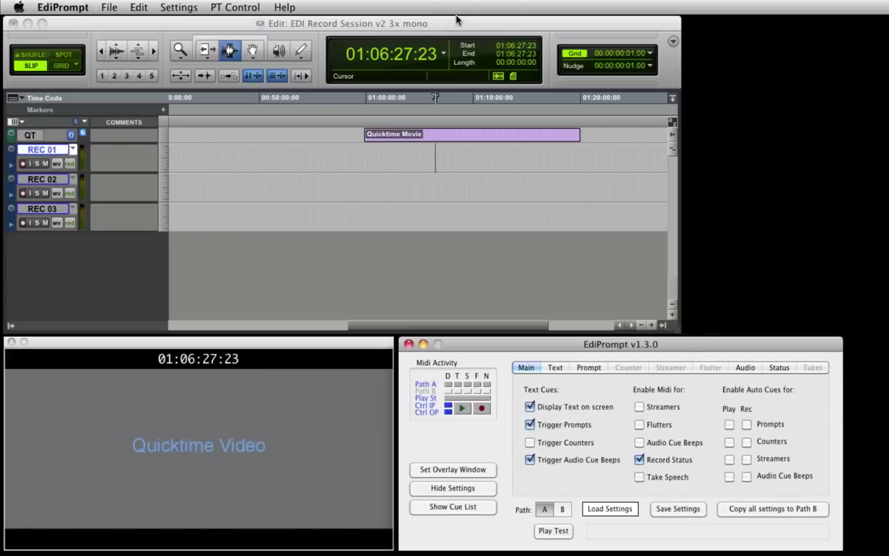
{"action": "left_click", "coordinate": [415, 19]}
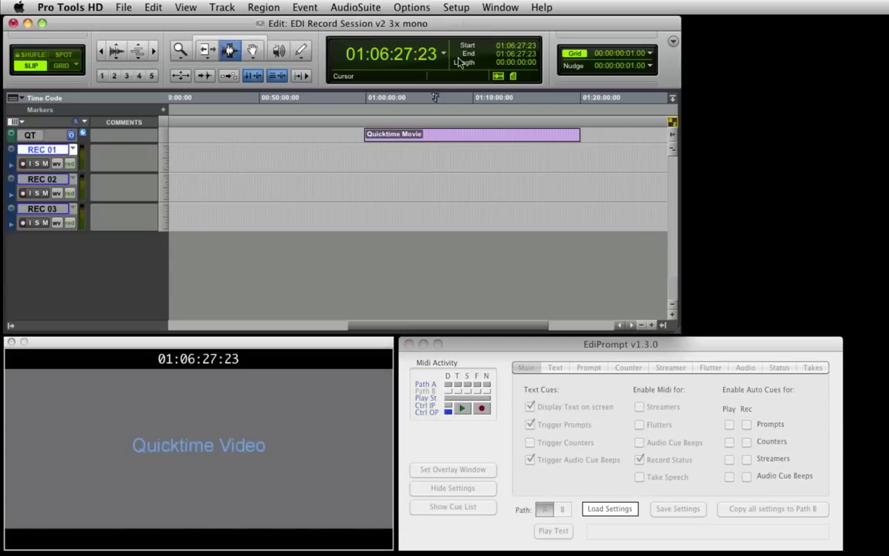
{"action": "key", "text": "space"}
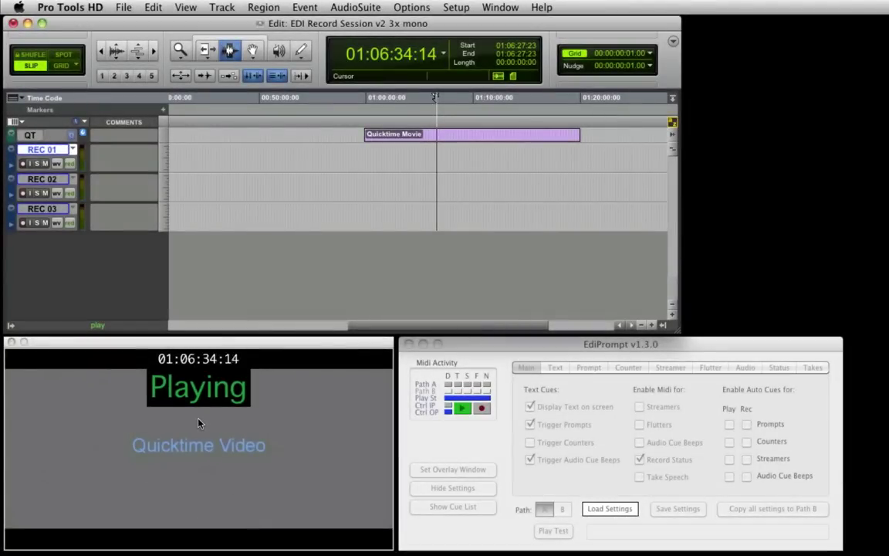
{"action": "key", "text": "space"}
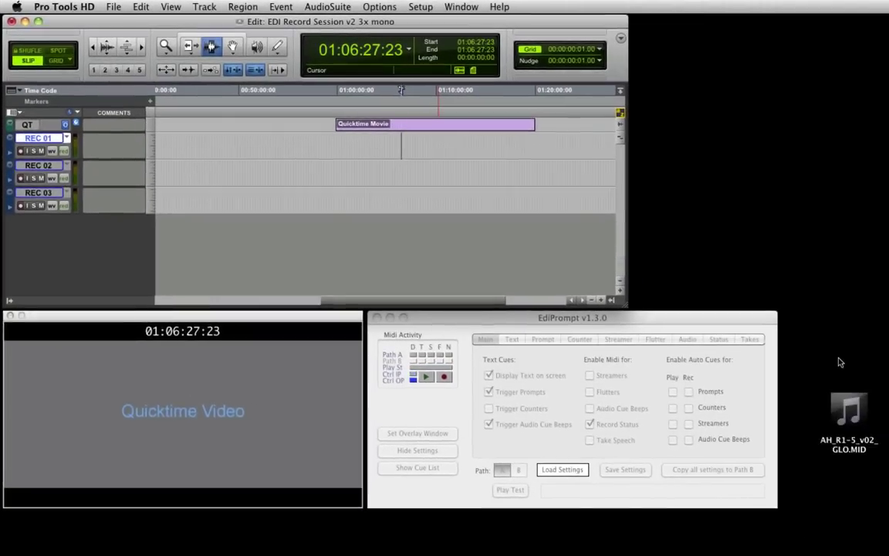
- Load AH_R1-5_v02_GLO.MID into EdiPrompt, dismiss the marker reminder, and scroll the 24-cue list
{"action": "left_click", "coordinate": [839, 402]}
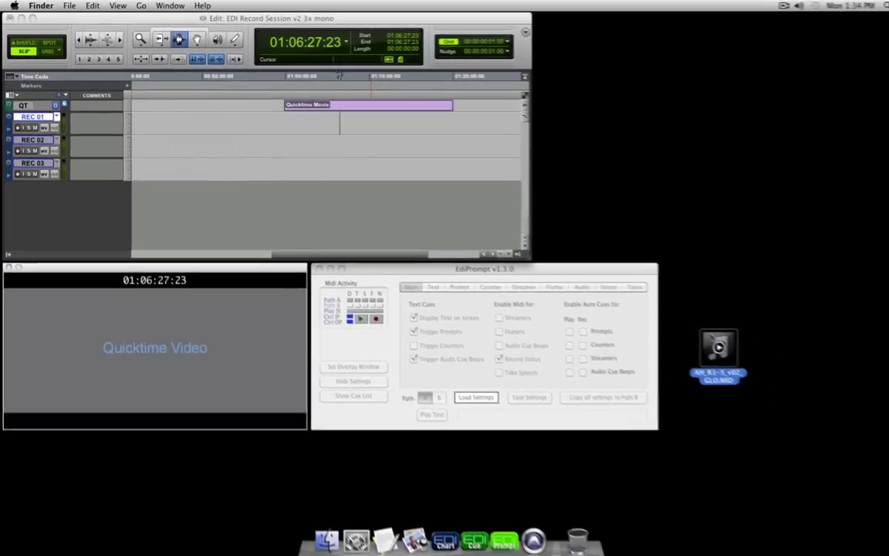
{"action": "left_click_drag", "start_coordinate": [863, 416], "coordinate": [667, 381]}
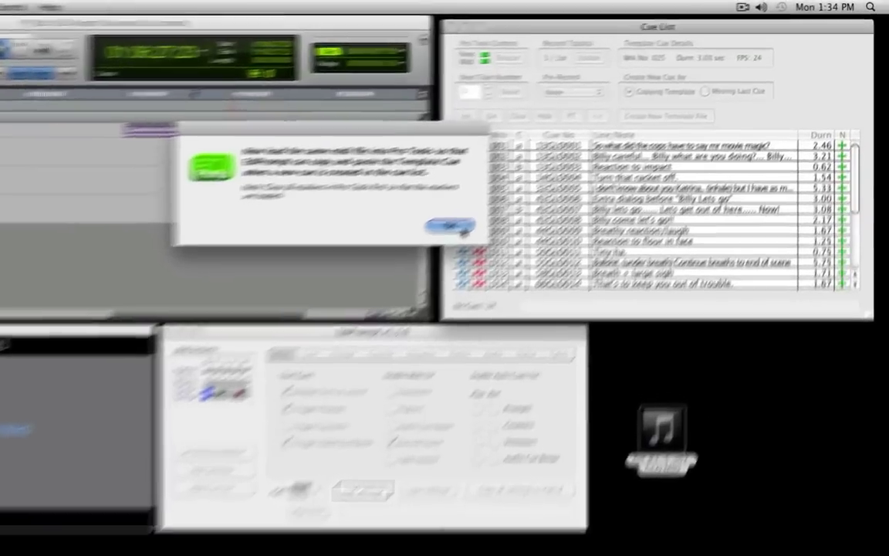
{"action": "left_click", "coordinate": [538, 180]}
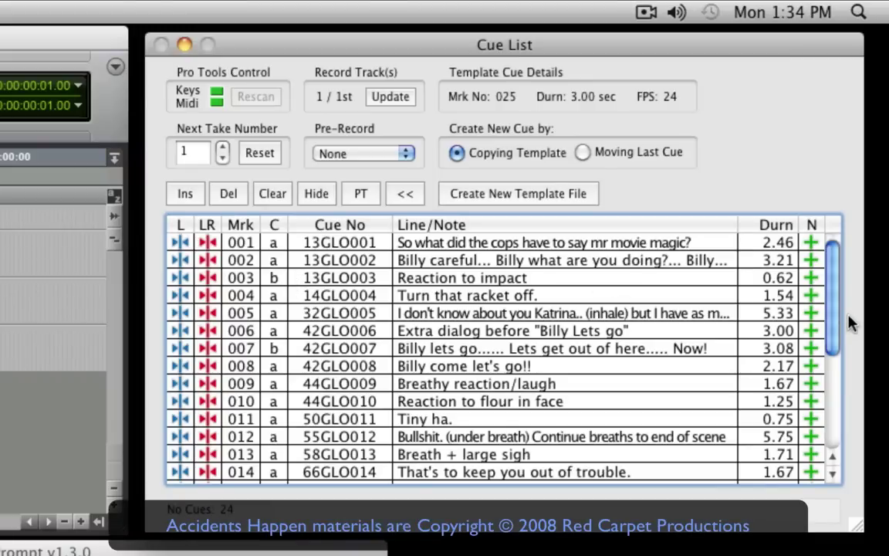
{"action": "left_click_drag", "start_coordinate": [837, 314], "coordinate": [835, 280]}
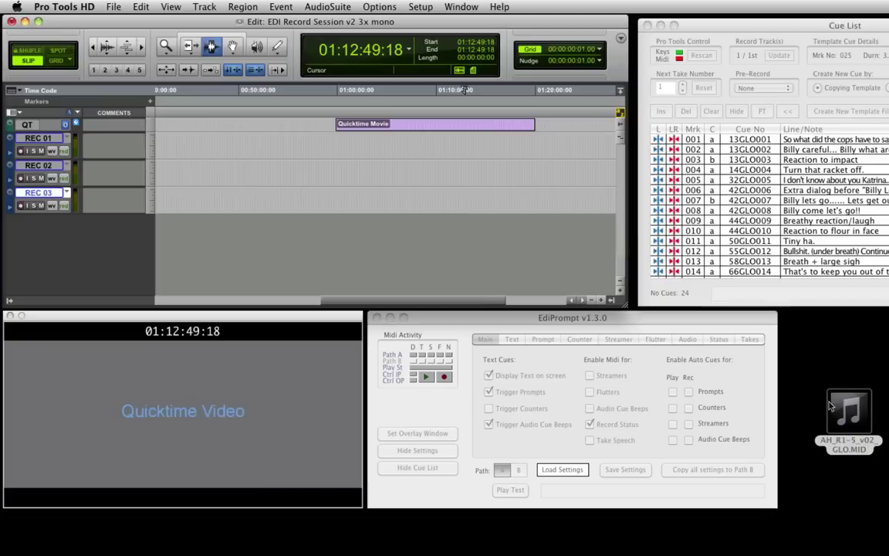
- Import the cue MIDI file onto a new Pro Tools track and show sysex track view
{"action": "left_click_drag", "start_coordinate": [842, 403], "coordinate": [375, 230]}
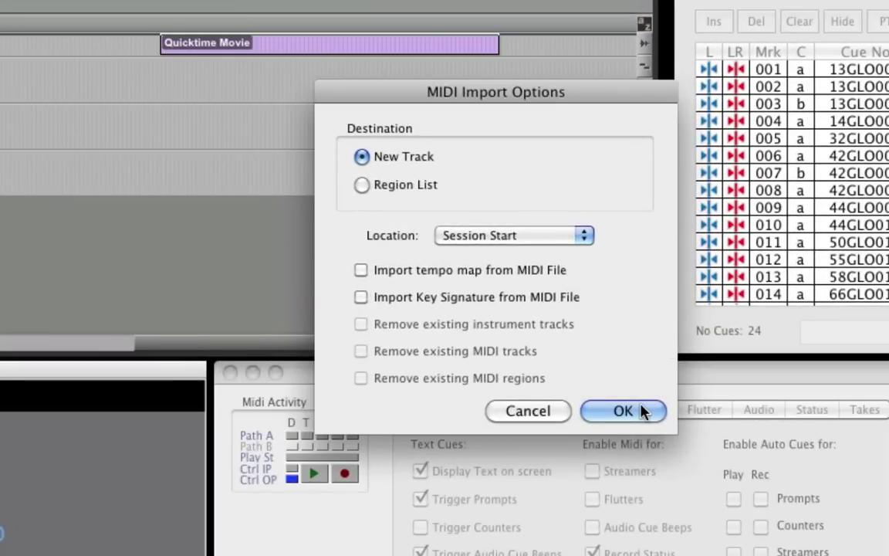
{"action": "left_click", "coordinate": [642, 412]}
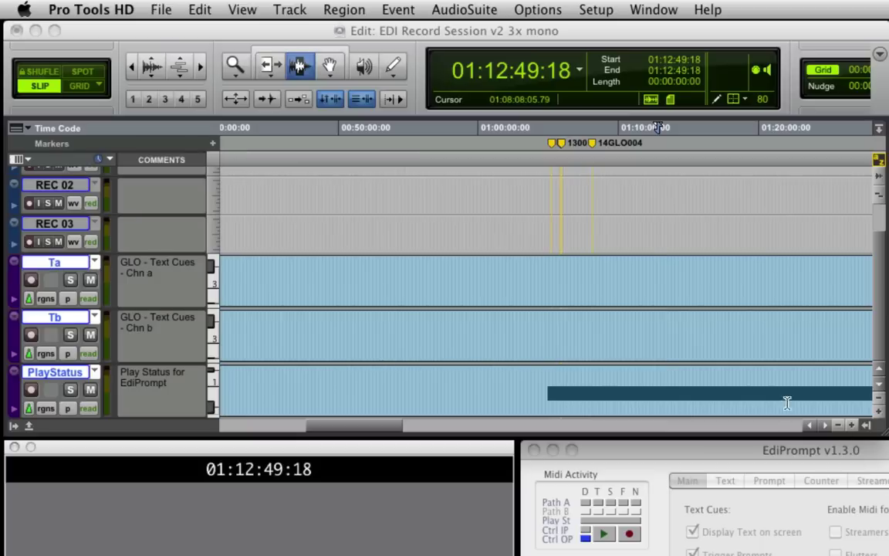
{"action": "left_click", "coordinate": [45, 298]}
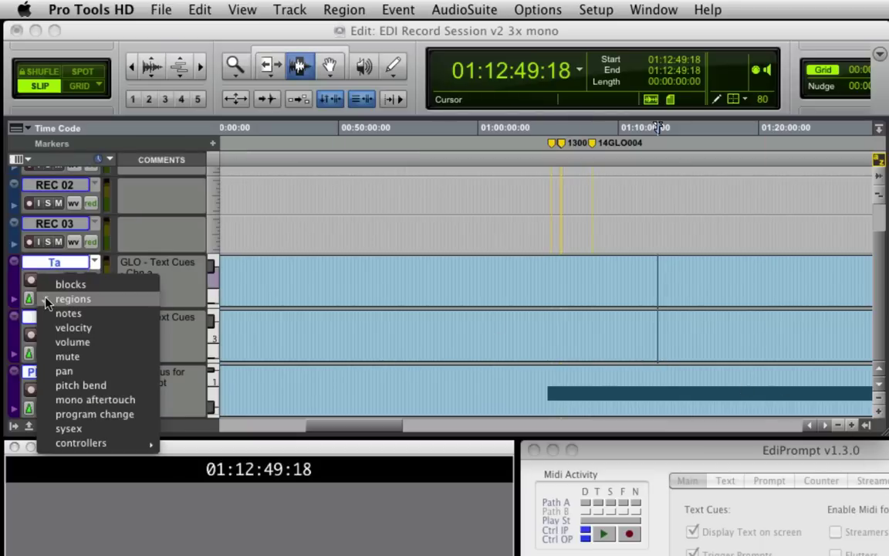
{"action": "left_click", "coordinate": [68, 428]}
- Zoom in on cue 13GLO001, select ranges on Tb and PlayStatus, and open the Mix window
{"action": "key", "text": "super+bracketright"}
{"action": "key", "text": "super+bracketright"}
{"action": "key", "text": "super+bracketright"}
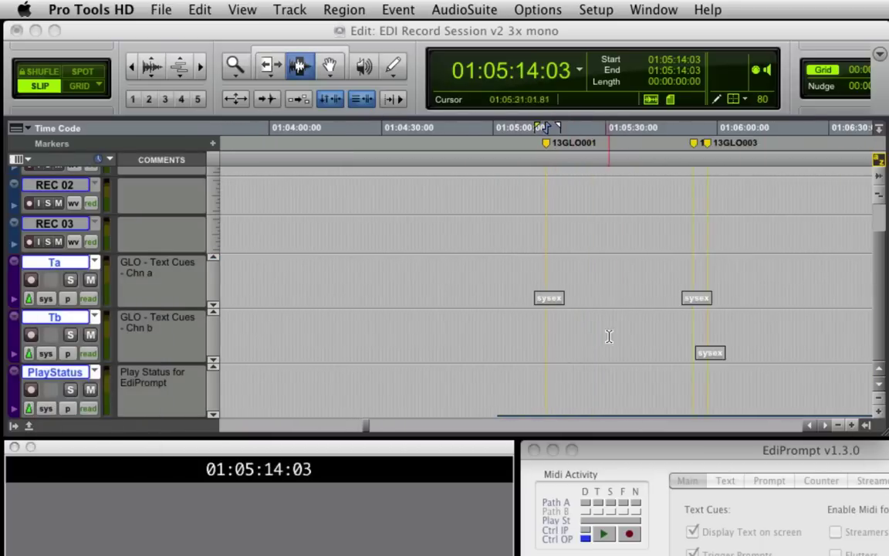
{"action": "key", "text": "super+bracketright"}
{"action": "key", "text": "super+bracketleft"}
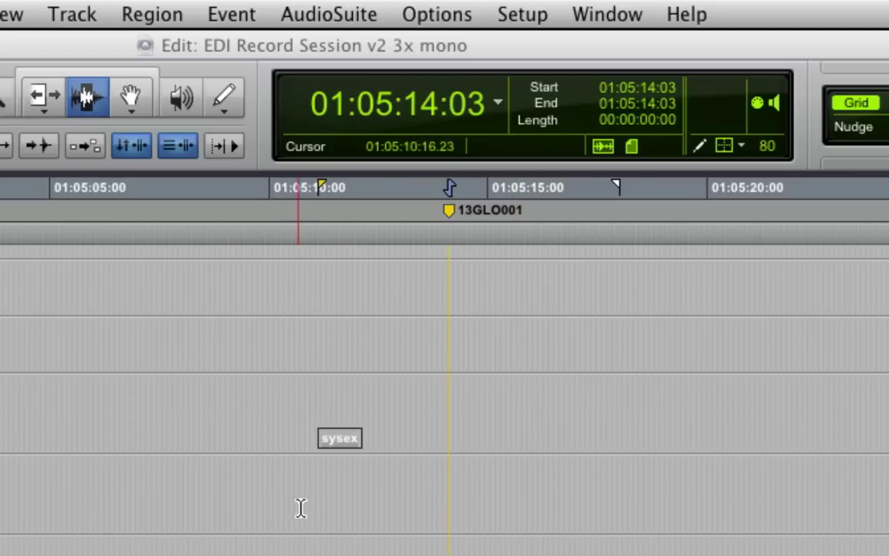
{"action": "left_click_drag", "start_coordinate": [317, 489], "coordinate": [453, 492]}
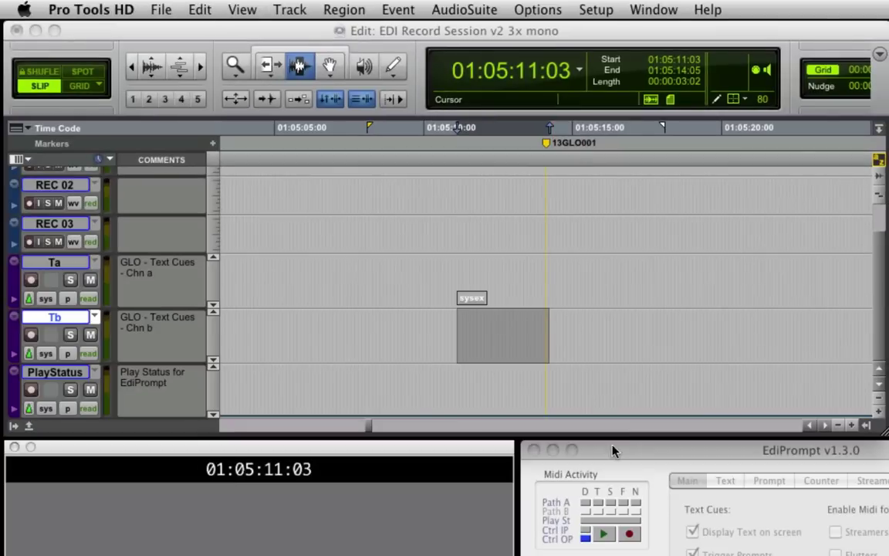
{"action": "left_click", "coordinate": [602, 391]}
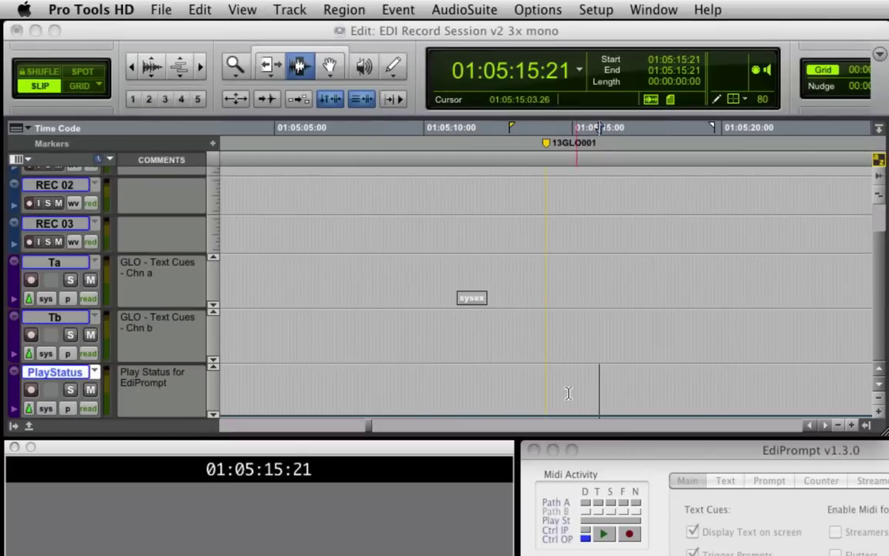
{"action": "left_click_drag", "start_coordinate": [550, 390], "coordinate": [662, 395]}
{"action": "left_click", "coordinate": [651, 391]}
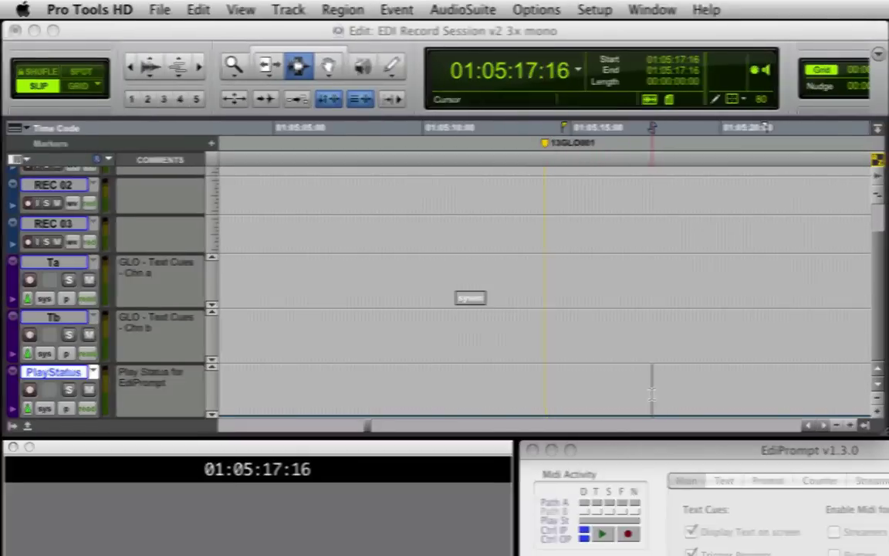
{"action": "key", "text": "super+equal"}
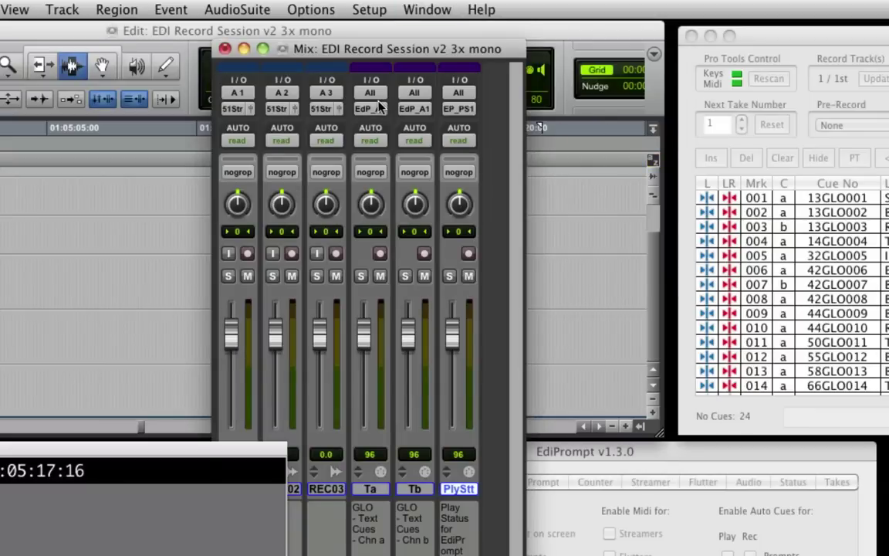
- Check Ta's output and keep PlayStatus routed to the predefined EdiPrompt PlayStatus output
{"action": "left_click", "coordinate": [379, 107]}
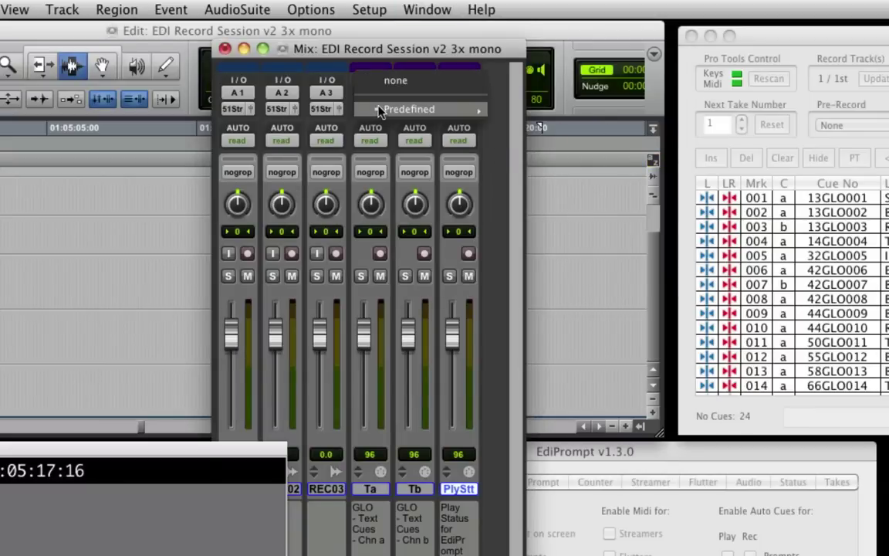
{"action": "left_click", "coordinate": [428, 110]}
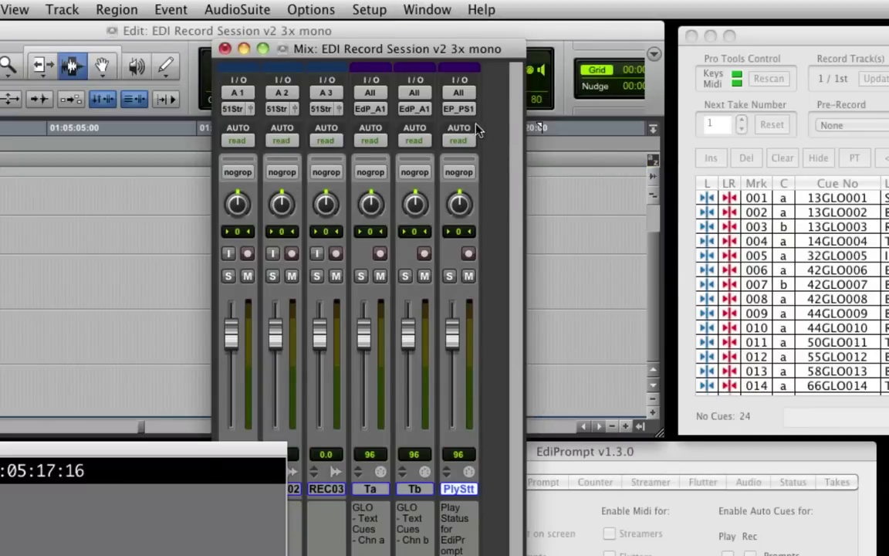
{"action": "left_click", "coordinate": [458, 106]}
{"action": "mouse_move", "coordinate": [483, 109]}
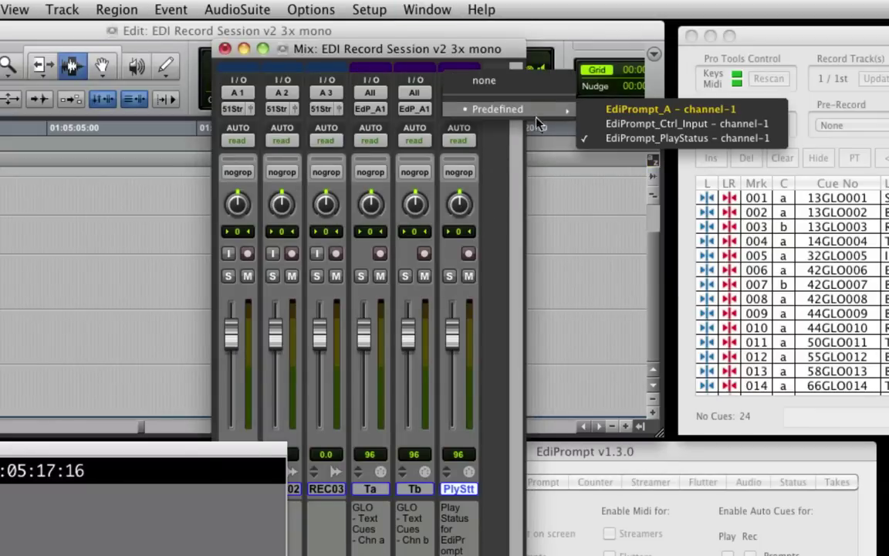
{"action": "left_click", "coordinate": [665, 139]}
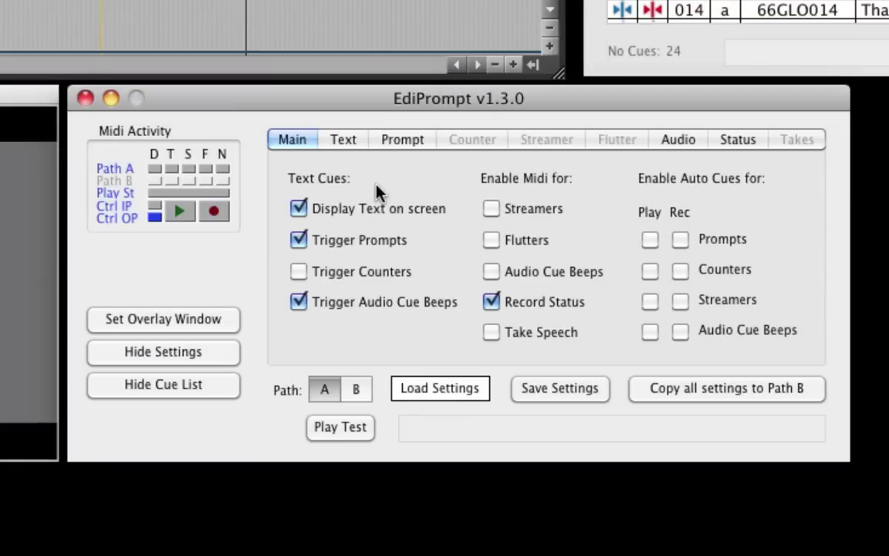
- Toggle EdiPrompt Main's on-screen text, prompt triggering and audio cue beep options off and on
{"action": "left_click", "coordinate": [401, 210]}
{"action": "left_click", "coordinate": [406, 212]}
{"action": "left_click", "coordinate": [386, 244]}
{"action": "left_click", "coordinate": [378, 242]}
{"action": "left_click", "coordinate": [406, 304]}
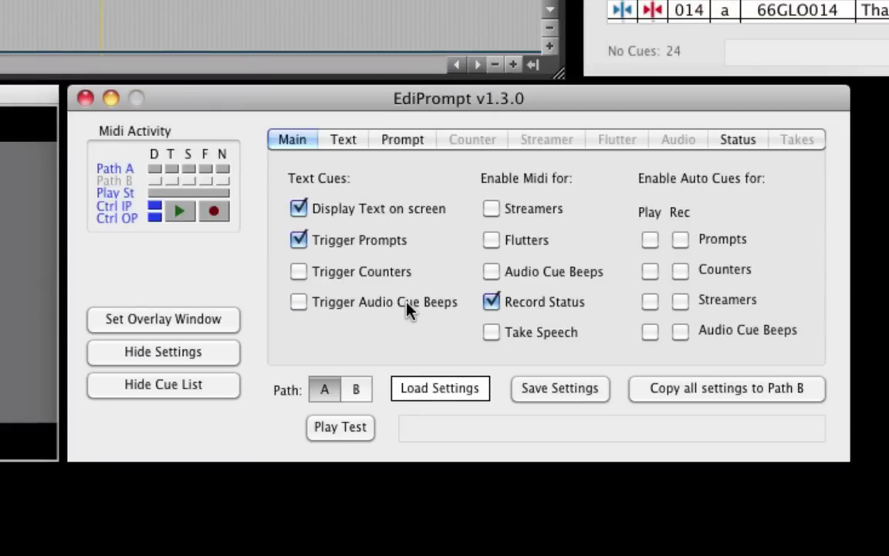
{"action": "left_click", "coordinate": [406, 308]}
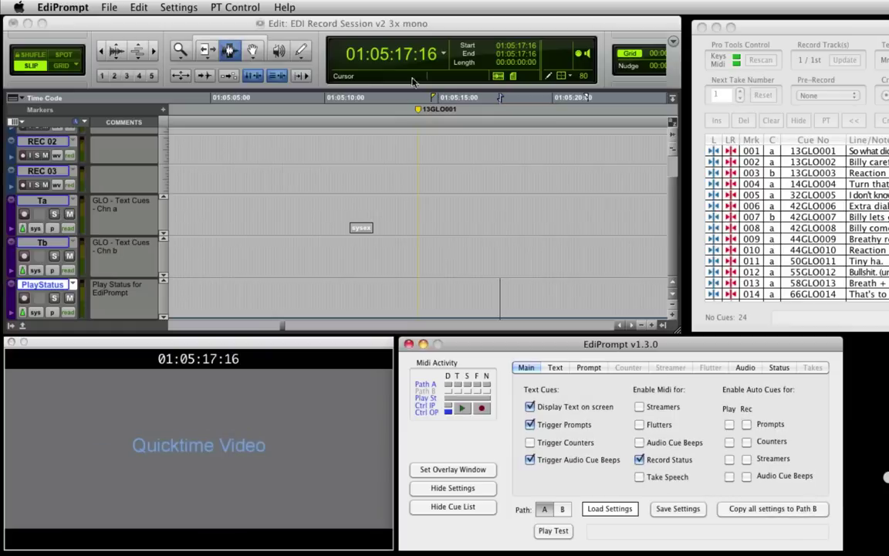
- Play and stop from cue 13GLO001 in Pro Tools, then bring EdiPrompt's Cue List forward
{"action": "left_click", "coordinate": [418, 109]}
{"action": "key", "text": "space"}
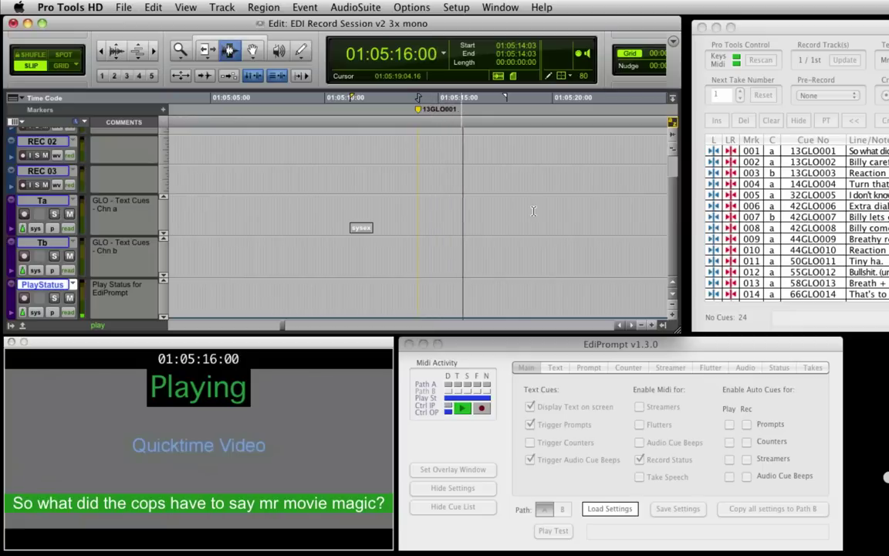
{"action": "key", "text": "space"}
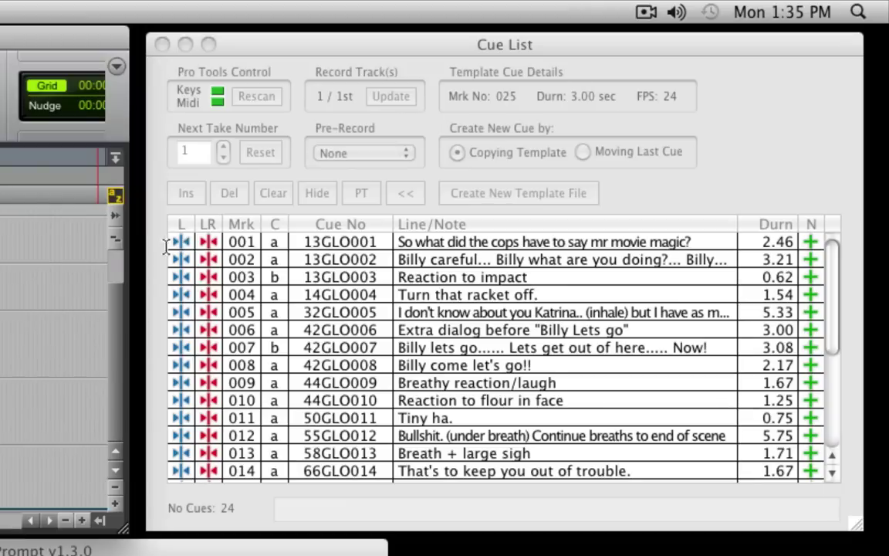
{"action": "left_click", "coordinate": [156, 249]}
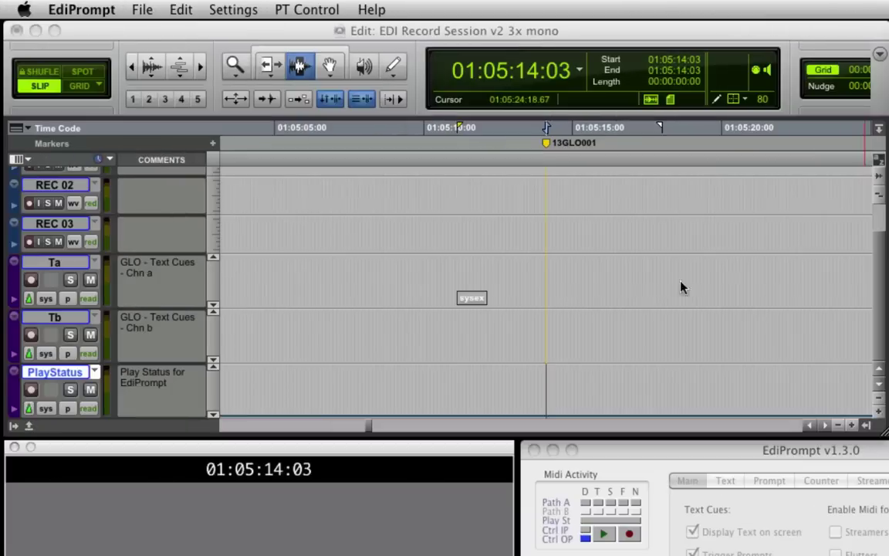
- Select ranges on tracks Ta and Tb around 13GLO003 and mute the Tb track
{"action": "left_click", "coordinate": [681, 287]}
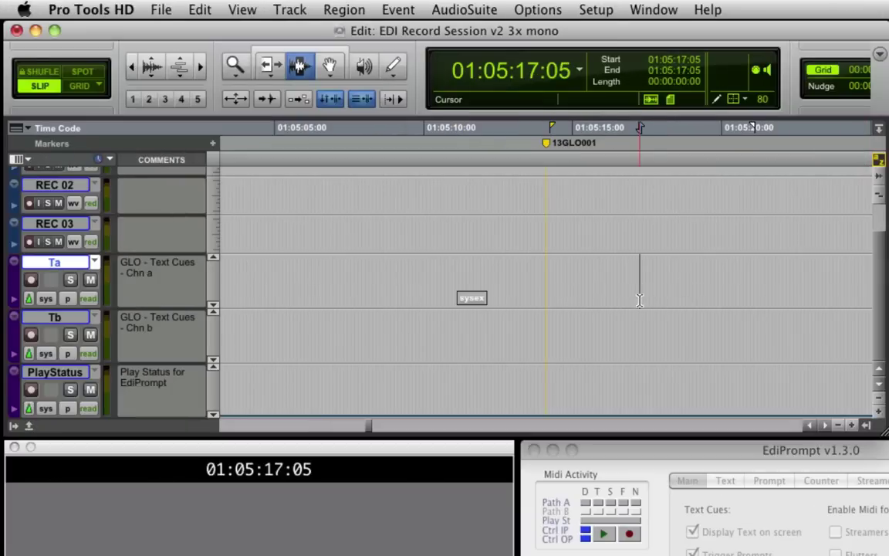
{"action": "key", "text": "super+bracketleft"}
{"action": "left_click", "coordinate": [705, 331]}
{"action": "key", "text": "super+bracketright"}
{"action": "key", "text": "super+bracketright"}
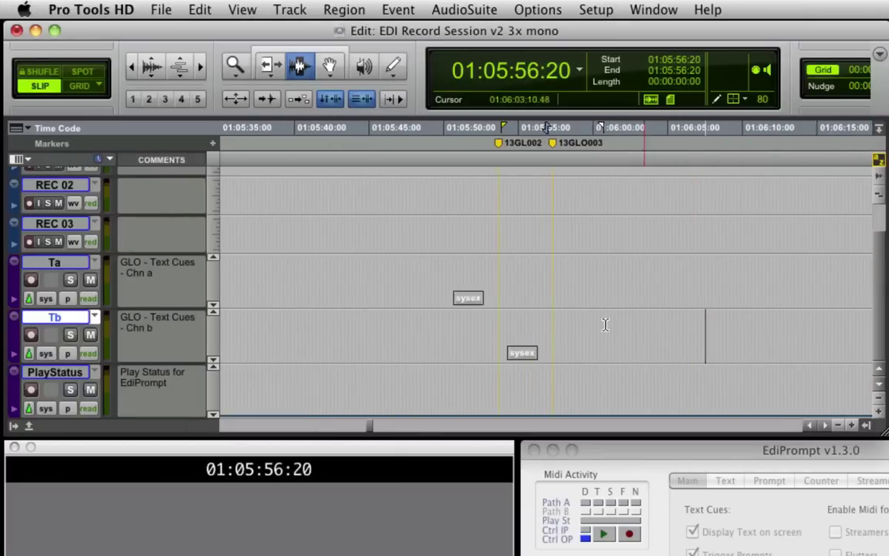
{"action": "key", "text": "super+bracketright"}
{"action": "left_click_drag", "start_coordinate": [319, 298], "coordinate": [512, 297]}
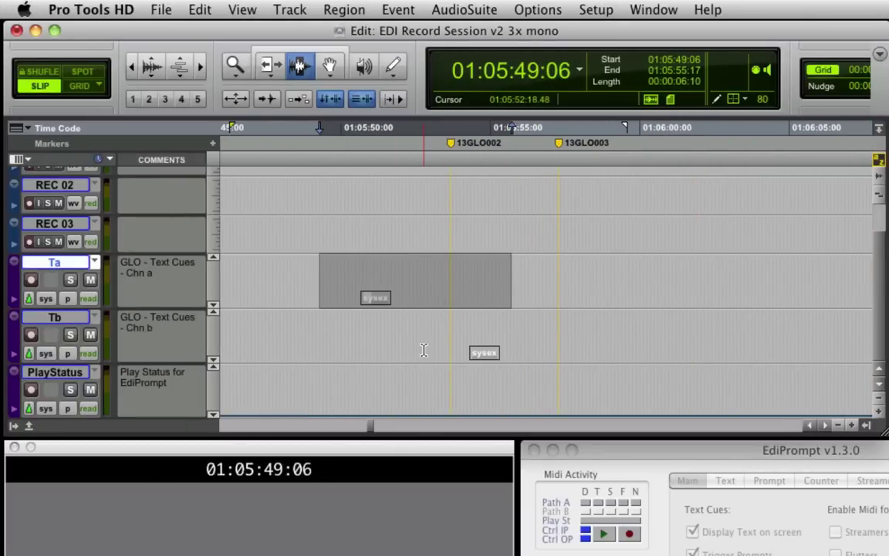
{"action": "left_click_drag", "start_coordinate": [423, 351], "coordinate": [614, 363]}
{"action": "key", "text": "shift+m"}
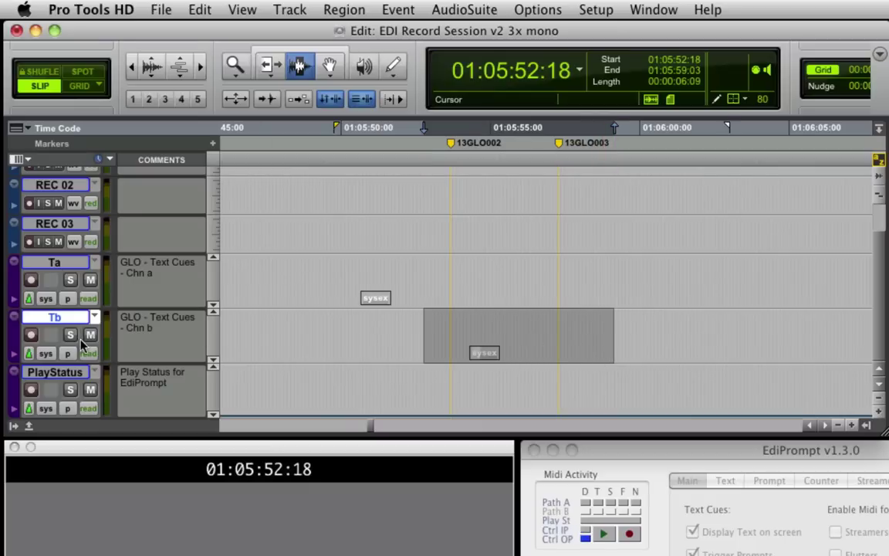
{"action": "left_click", "coordinate": [394, 353]}
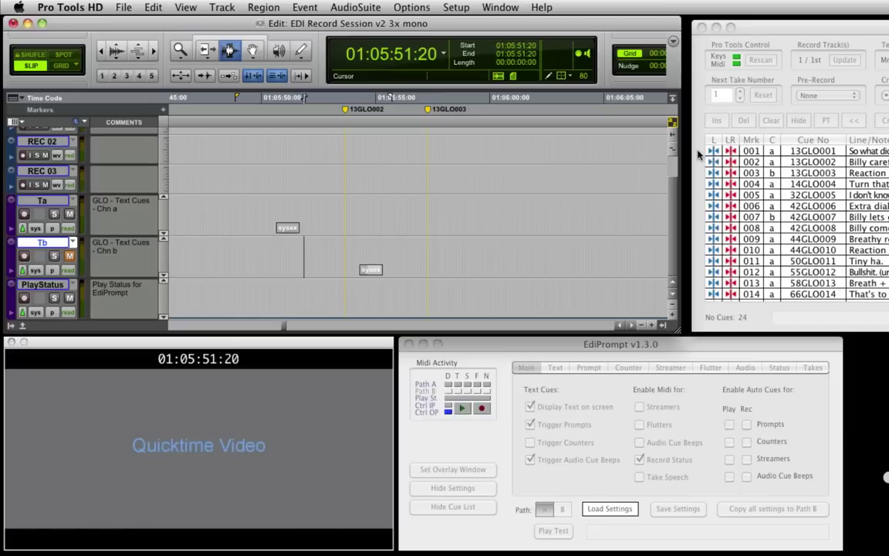
- Locate Pro Tools to cue 001 at 01:05:14:03 from EdiPrompt's Cue List
{"action": "left_click", "coordinate": [714, 154]}
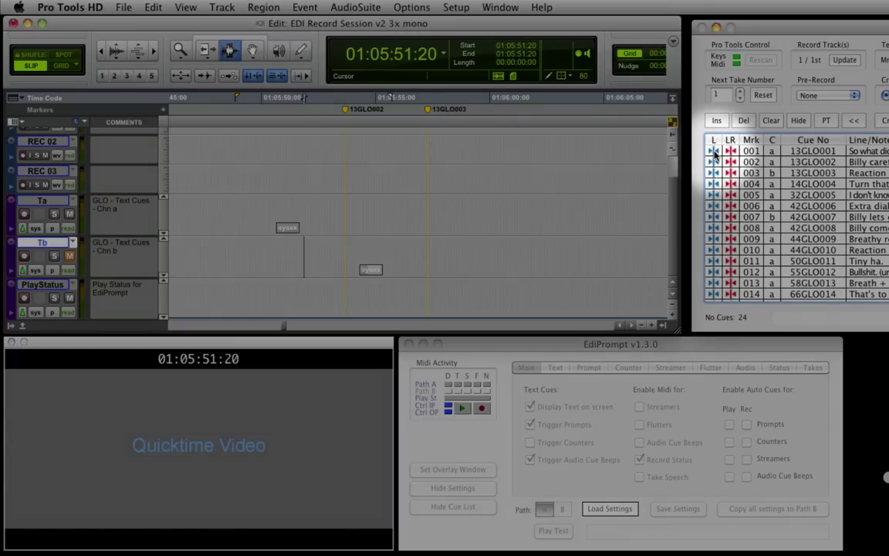
{"action": "left_click", "coordinate": [714, 154]}
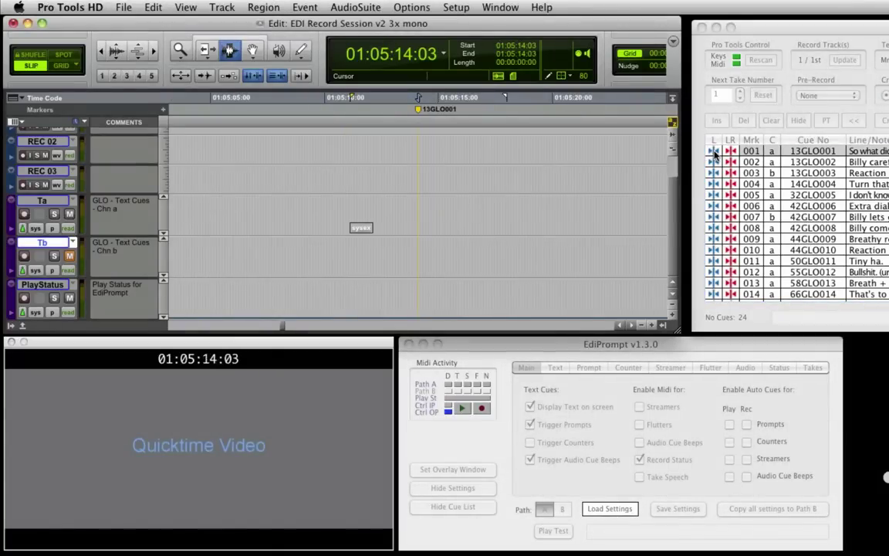
{"action": "left_click", "coordinate": [731, 152]}
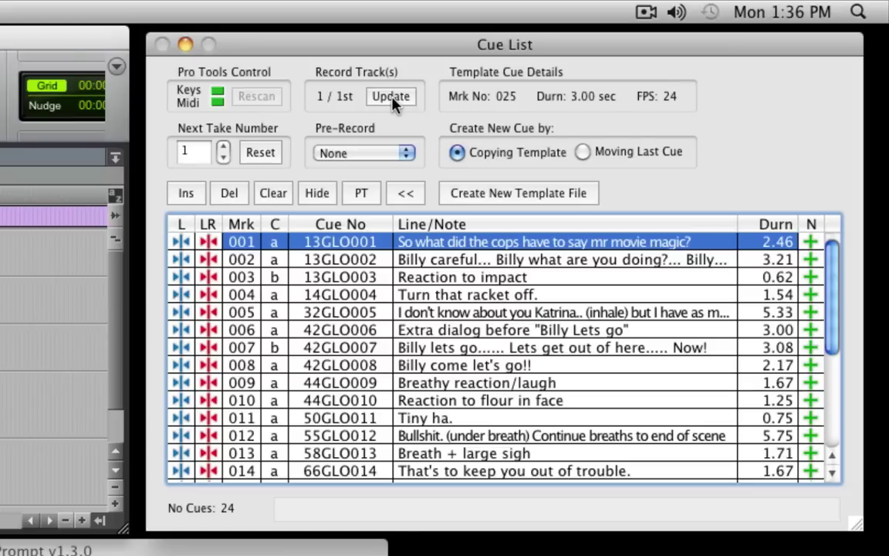
- Use 3 record tracks from the 1st, exclude line text from names, and auto-fill suffixes _A1–_A3
{"action": "left_click", "coordinate": [391, 99]}
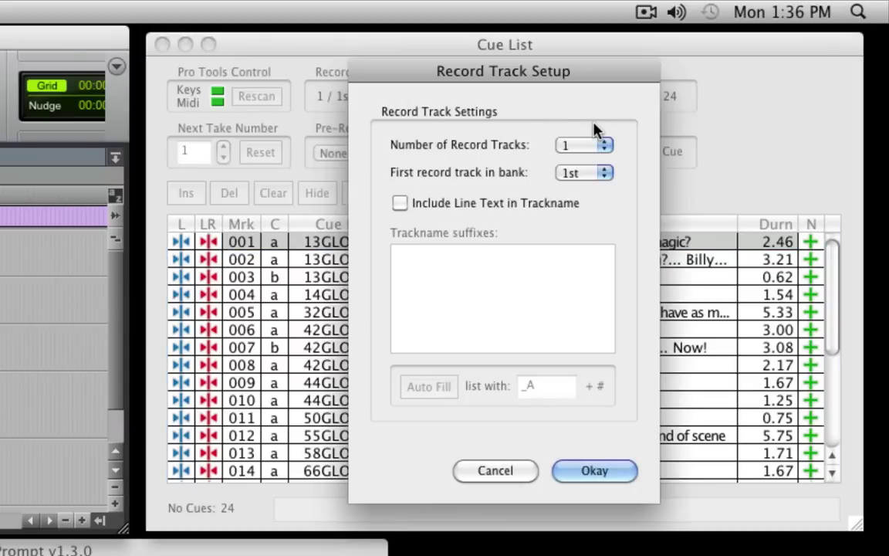
{"action": "left_click", "coordinate": [604, 145]}
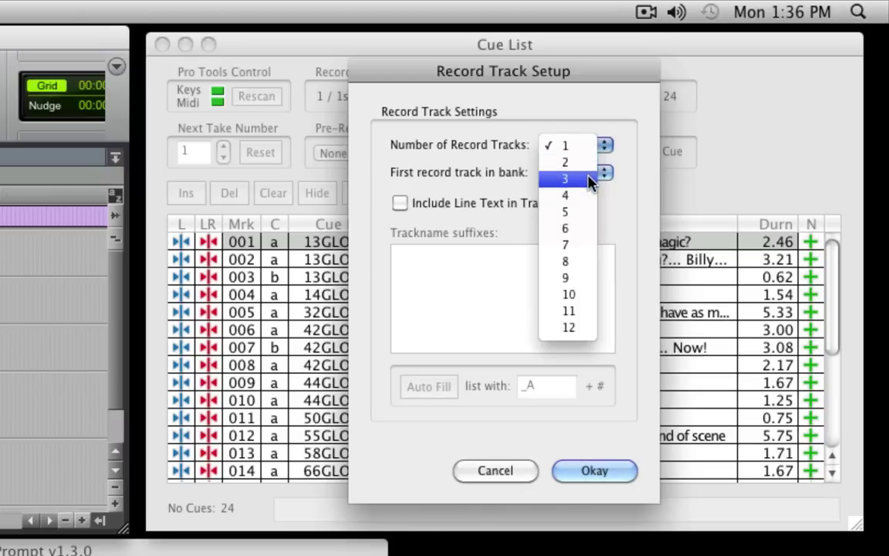
{"action": "left_click", "coordinate": [590, 179]}
{"action": "left_click", "coordinate": [591, 173]}
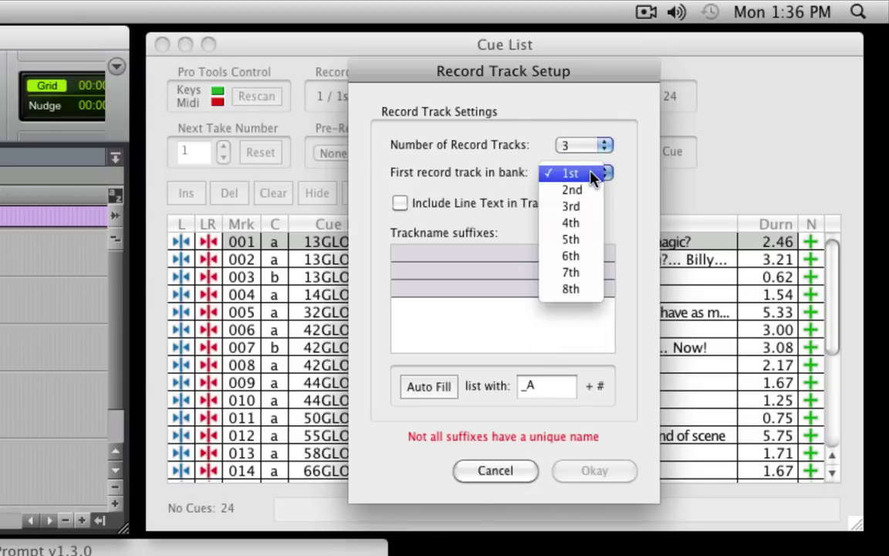
{"action": "left_click", "coordinate": [591, 173]}
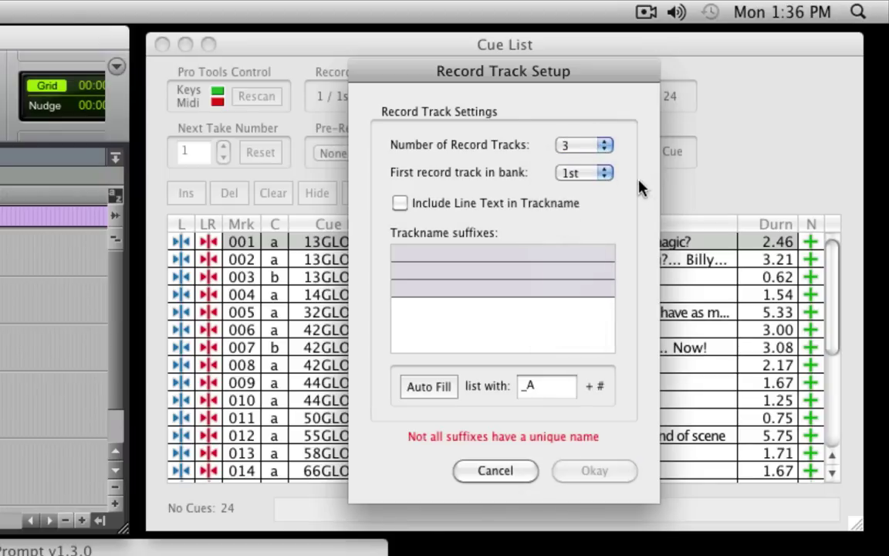
{"action": "left_click", "coordinate": [545, 205]}
{"action": "left_click", "coordinate": [491, 205]}
{"action": "left_click", "coordinate": [431, 386]}
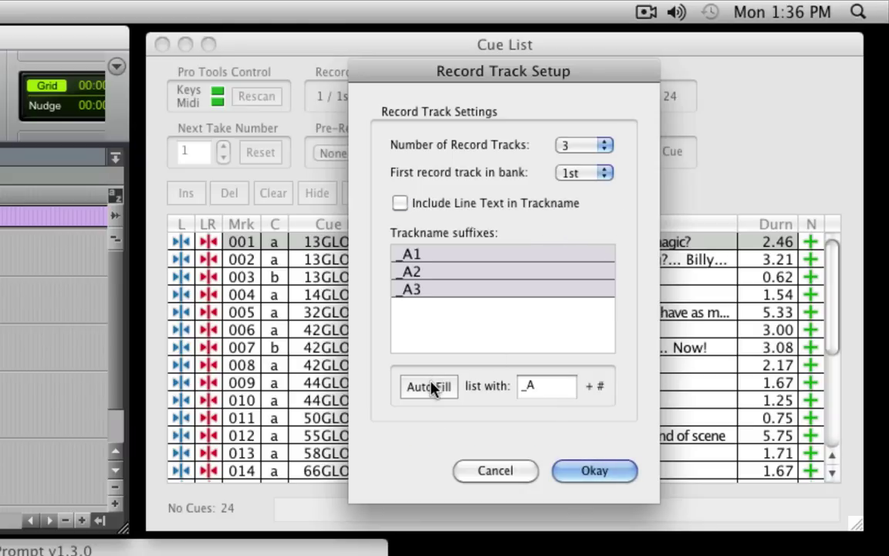
{"action": "left_click", "coordinate": [621, 477]}
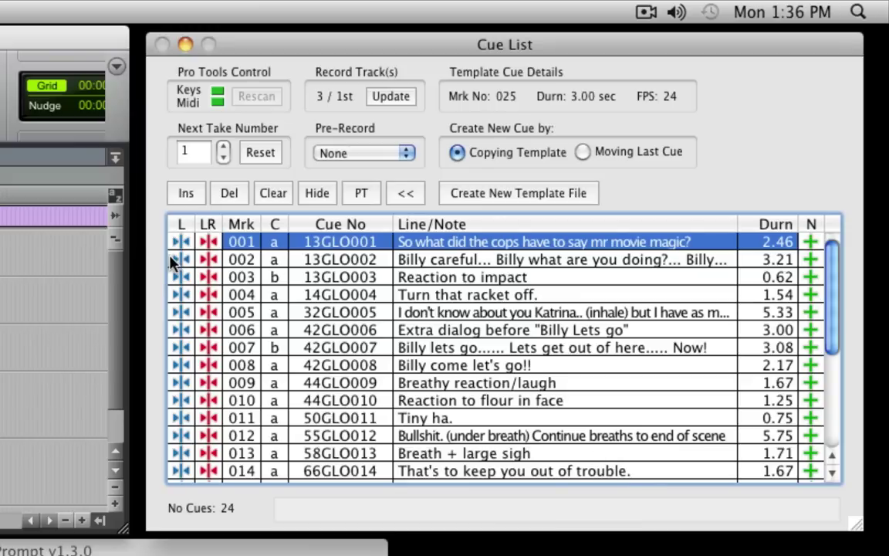
- Set pre-record to 2 seconds and record-arm tracks 13GLO0011, 13GLO0012 and 13GLO0013
{"action": "left_click", "coordinate": [402, 154]}
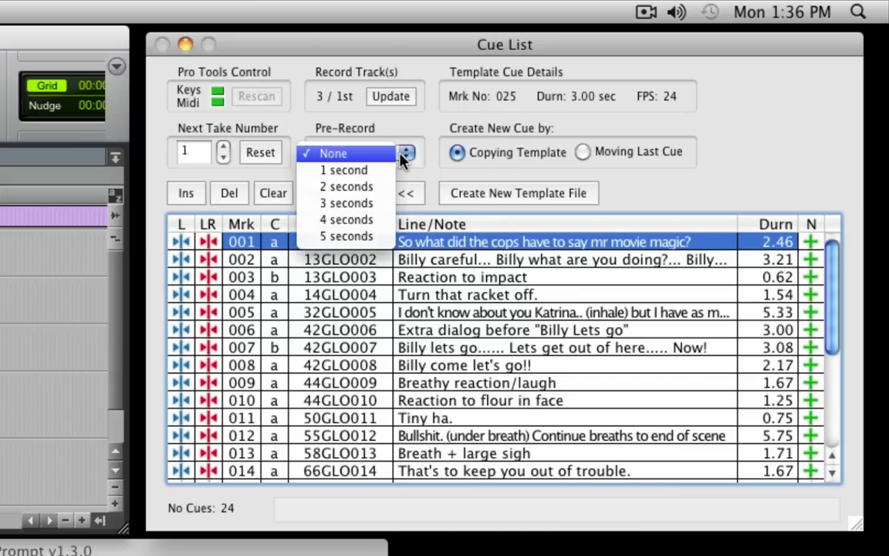
{"action": "left_click", "coordinate": [385, 189]}
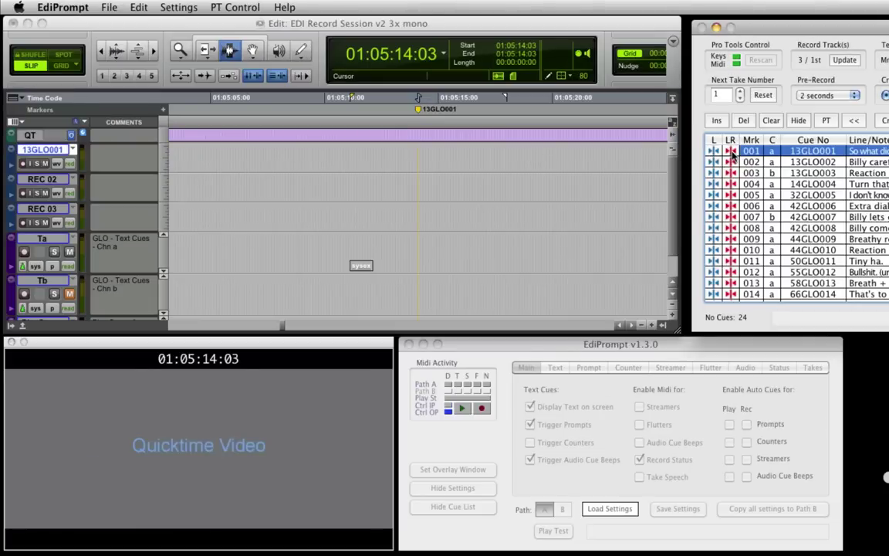
{"action": "left_click", "coordinate": [732, 153]}
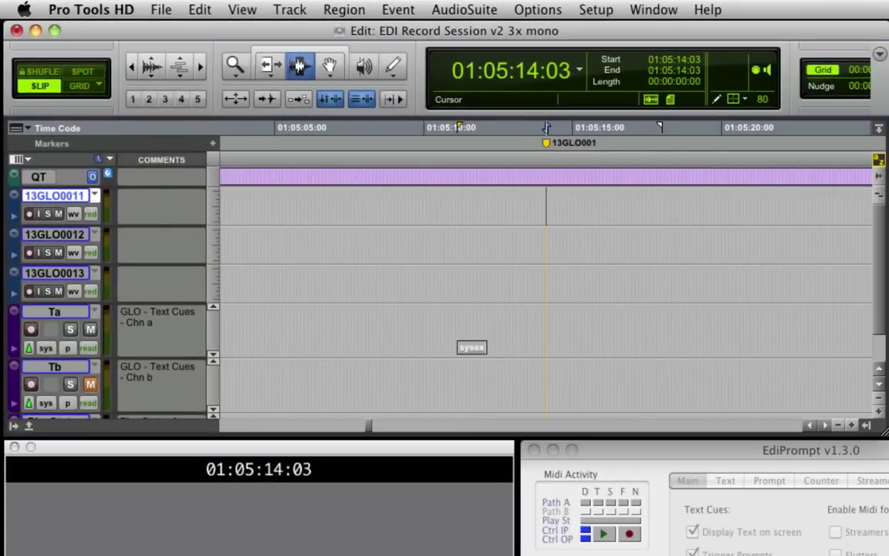
{"action": "left_click", "coordinate": [29, 214]}
{"action": "left_click", "coordinate": [28, 252]}
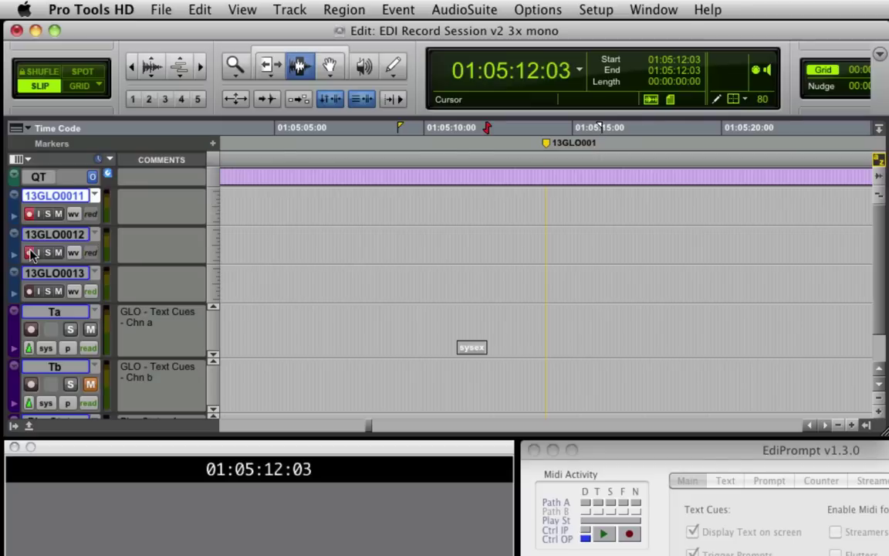
{"action": "left_click", "coordinate": [29, 291]}
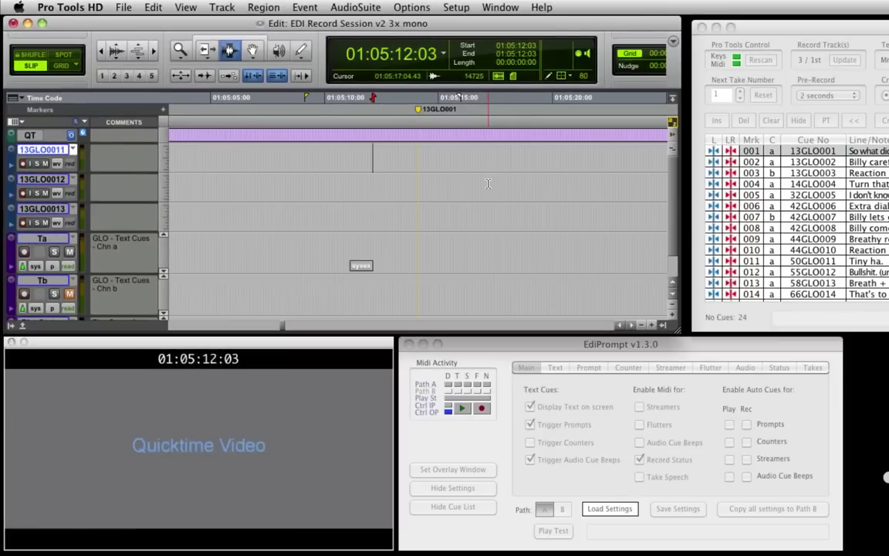
- Record a take of cue 13GLO001, producing clips 13GLO001_A1_02 through _A3_02
{"action": "key", "text": "space"}
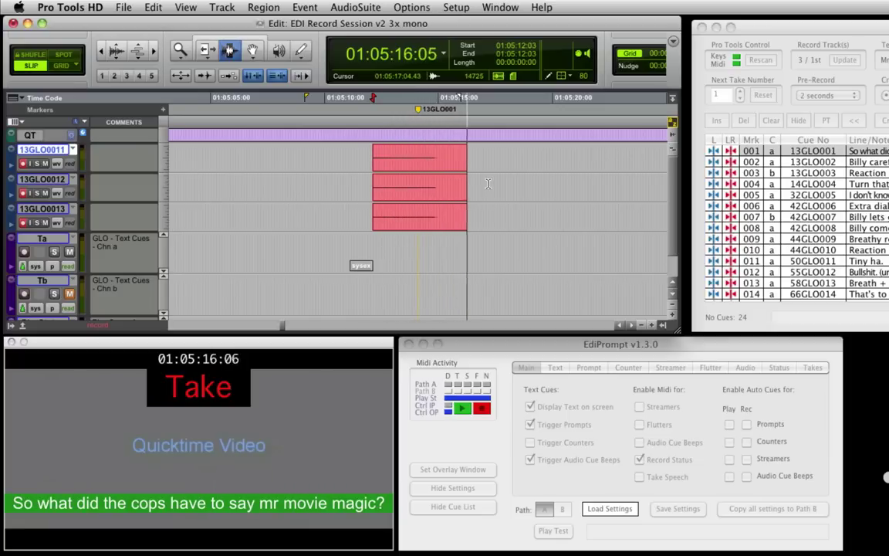
{"action": "key", "text": "space"}
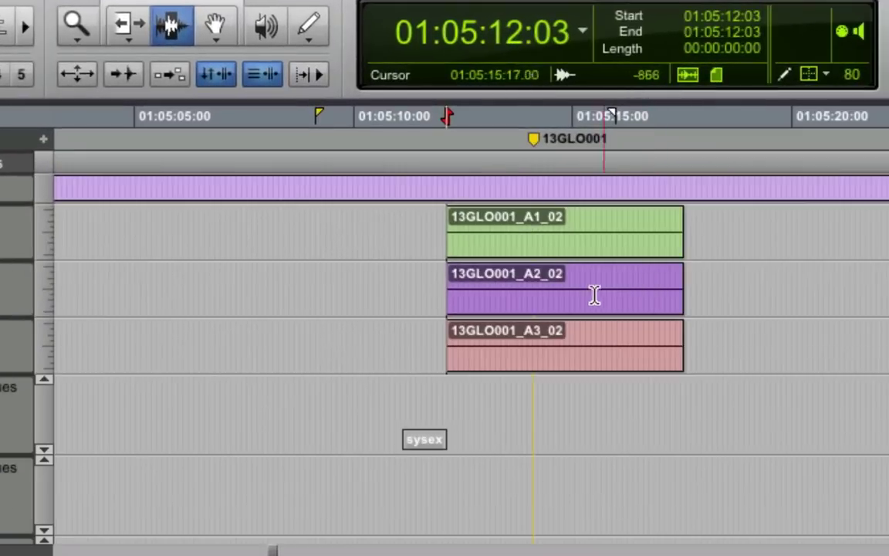
{"action": "left_click", "coordinate": [446, 192]}
{"action": "key", "text": "super+bracketright"}
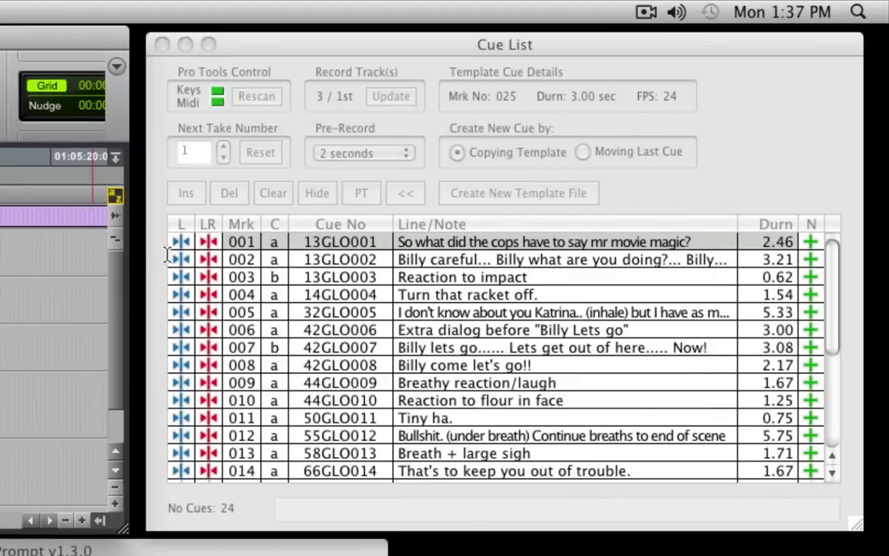
- Shorten cue 001's line to "So what did the cops"
{"action": "left_click", "coordinate": [157, 255]}
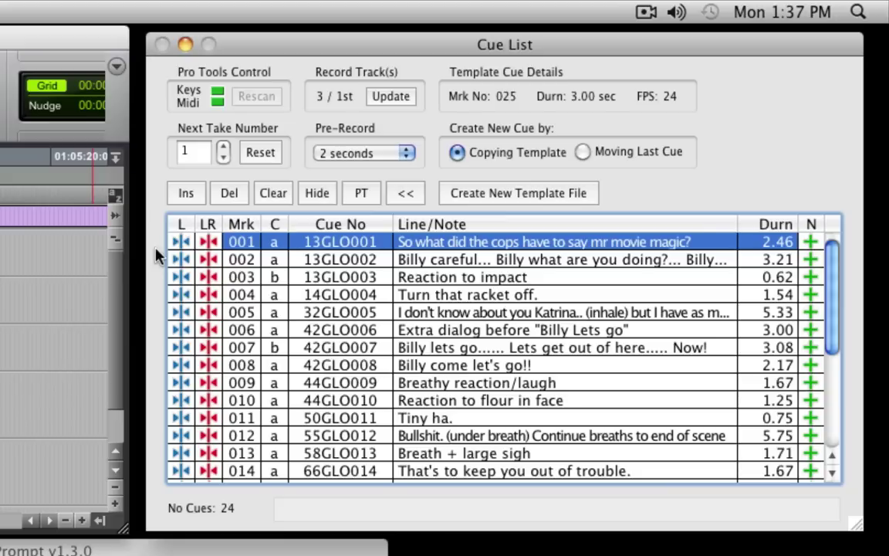
{"action": "double_click", "coordinate": [498, 242]}
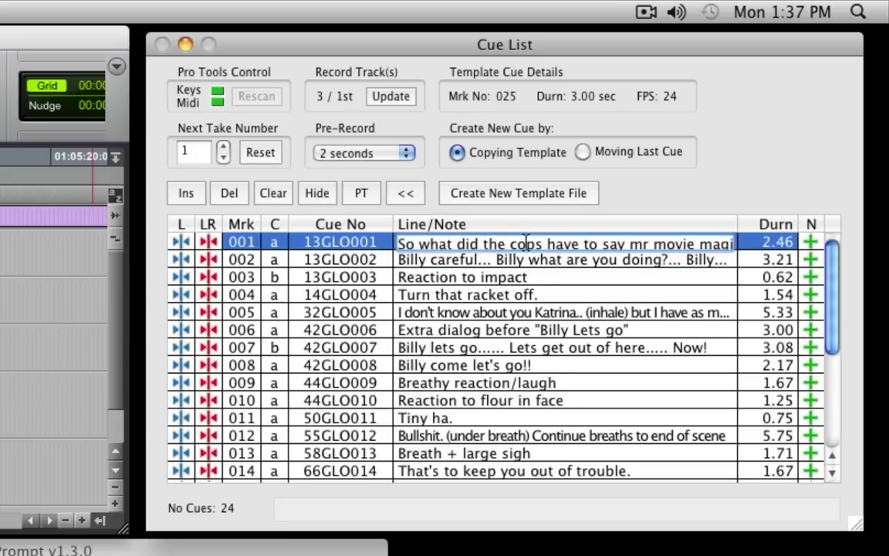
{"action": "left_click_drag", "start_coordinate": [542, 247], "coordinate": [725, 243]}
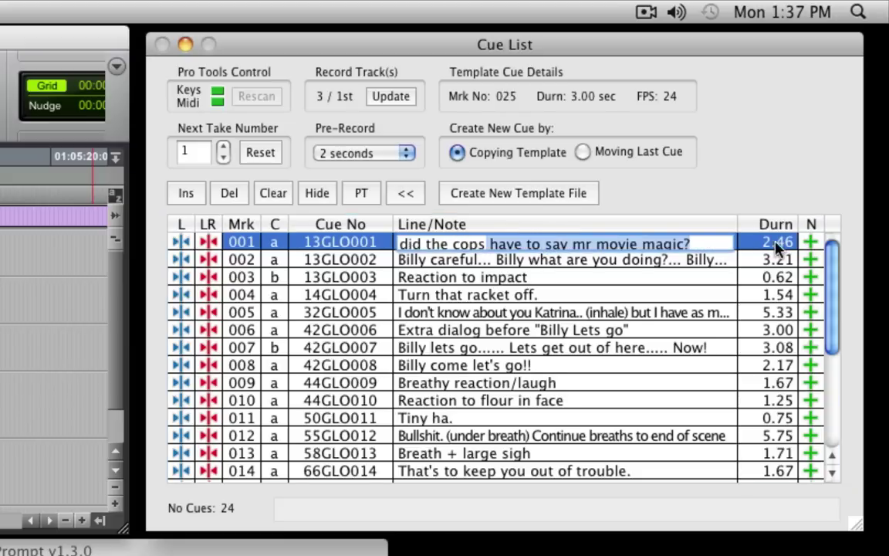
{"action": "key", "text": "BackSpace"}
{"action": "key", "text": "Return"}
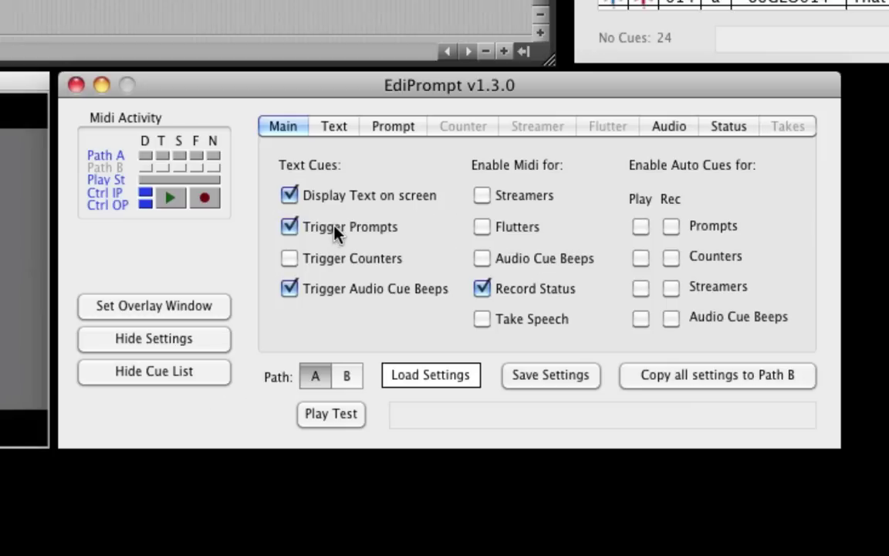
- Switch text cues from triggering prompts to counters and start a record pass on cue 001
{"action": "left_click", "coordinate": [289, 226]}
{"action": "left_click", "coordinate": [324, 255]}
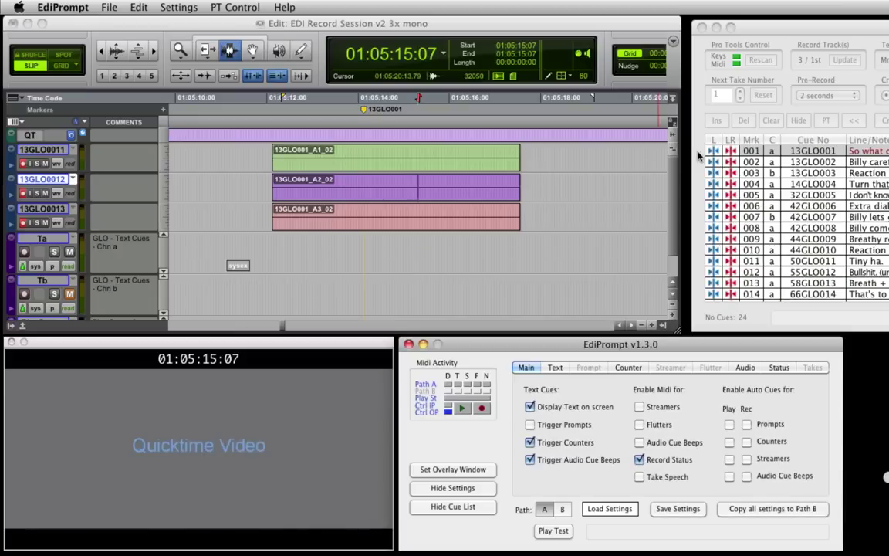
{"action": "left_click", "coordinate": [708, 152]}
{"action": "left_click", "coordinate": [709, 152]}
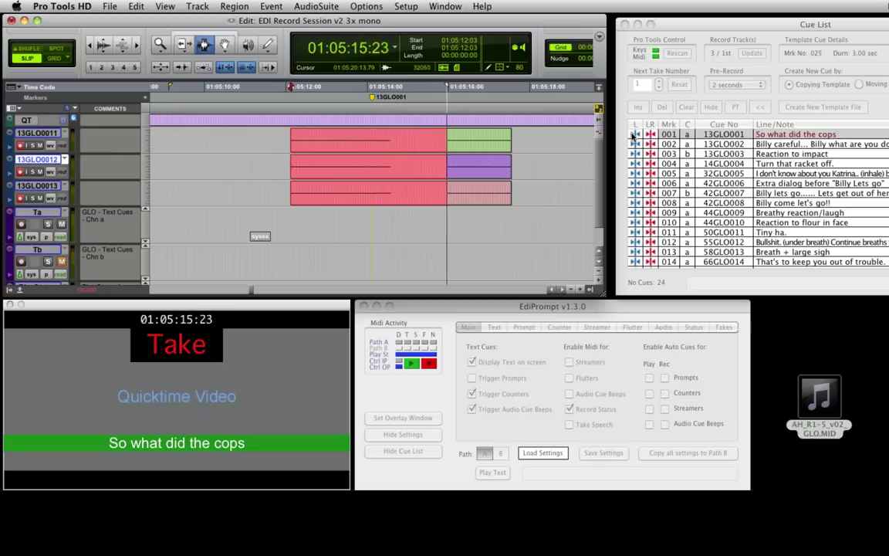
- Stop the record pass and insert a new cue before cue 002
{"action": "left_click", "coordinate": [633, 135]}
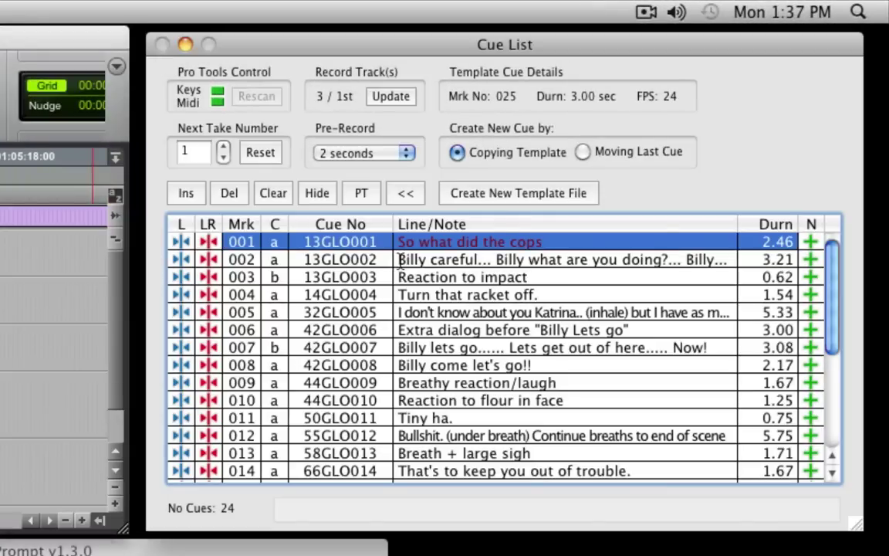
{"action": "left_click", "coordinate": [431, 259]}
{"action": "left_click", "coordinate": [437, 243]}
{"action": "left_click", "coordinate": [431, 261]}
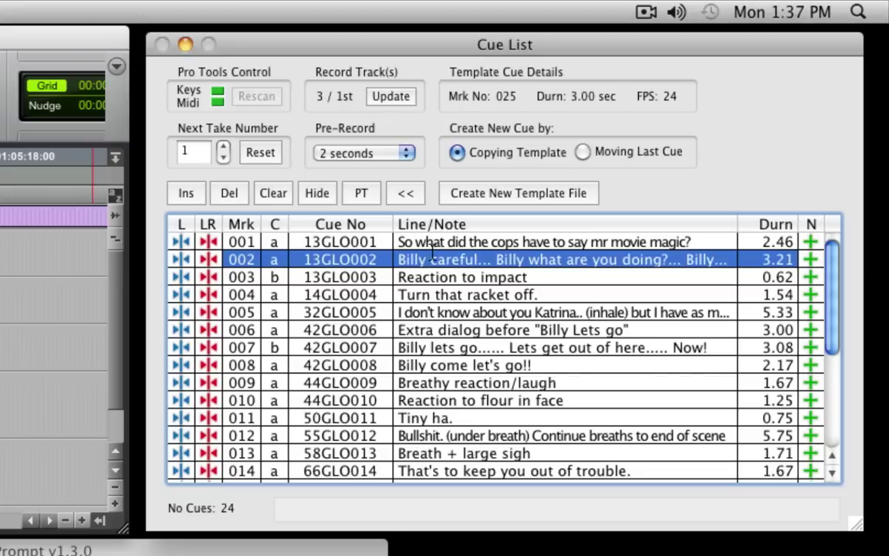
{"action": "left_click", "coordinate": [186, 193]}
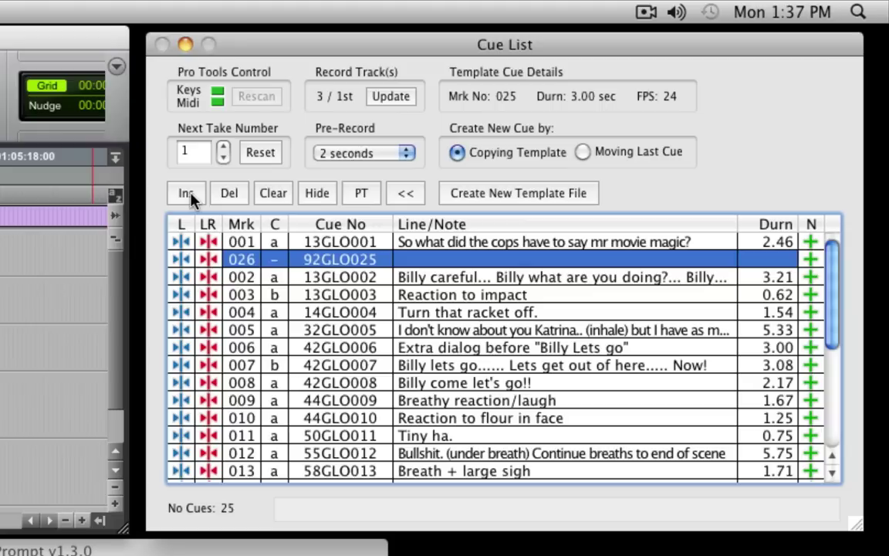
- Set the new cue's number to 13GLO025 and its line to "New Text"
{"action": "double_click", "coordinate": [325, 261]}
{"action": "key", "text": "BackSpace"}
{"action": "key", "text": "BackSpace"}
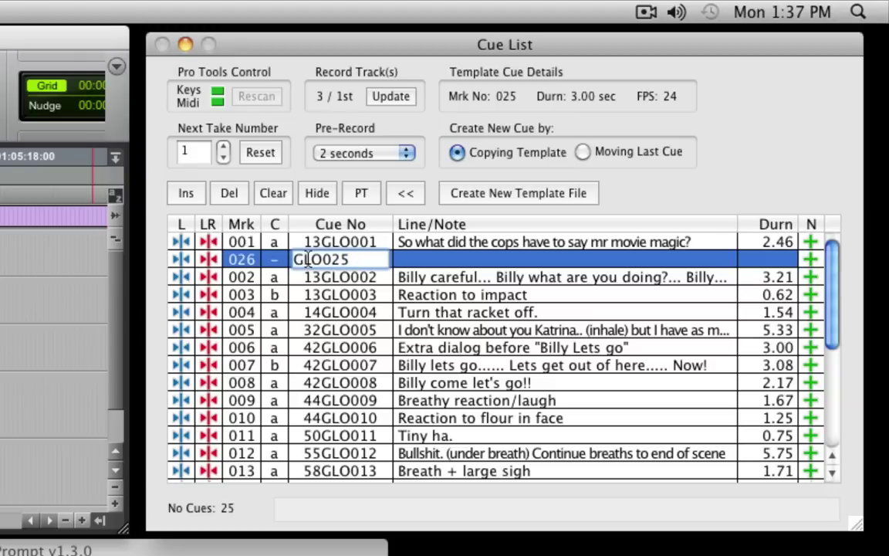
{"action": "type", "text": "13"}
{"action": "key", "text": "Return"}
{"action": "double_click", "coordinate": [409, 261]}
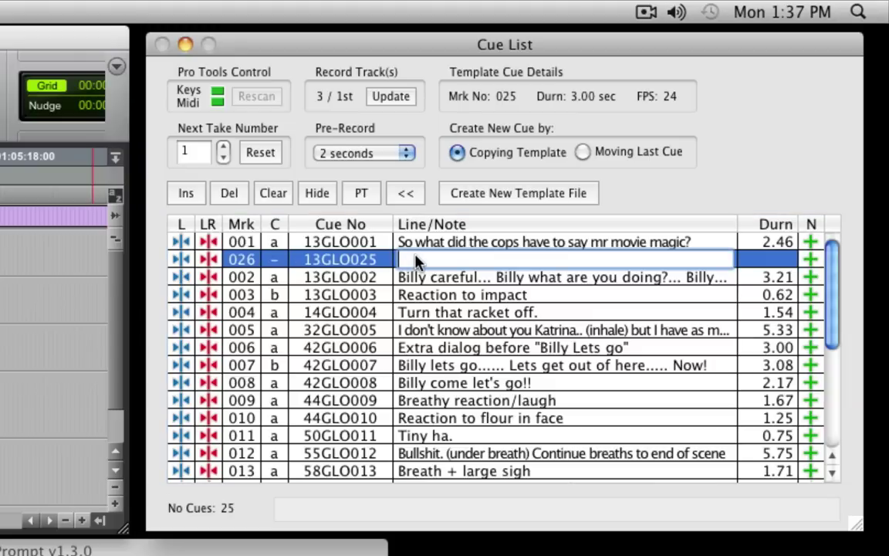
{"action": "type", "text": "New Text"}
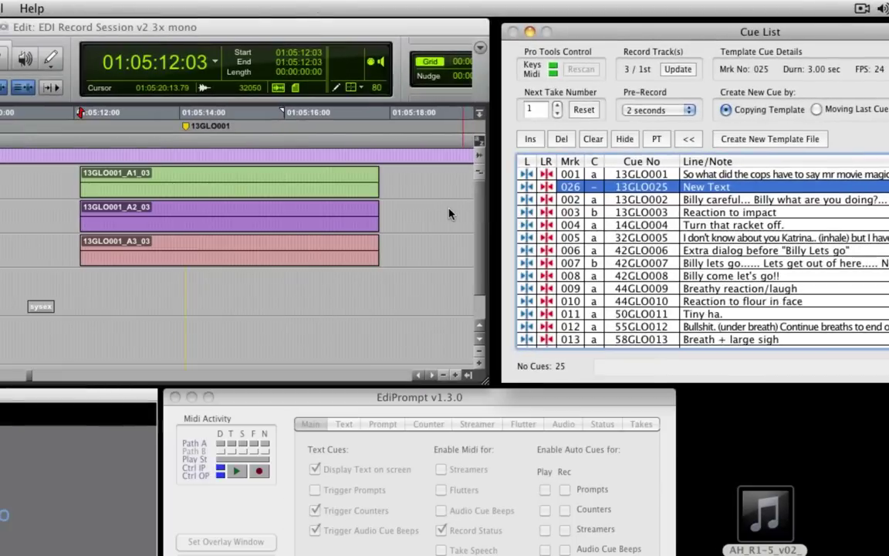
{"action": "left_click", "coordinate": [82, 295]}
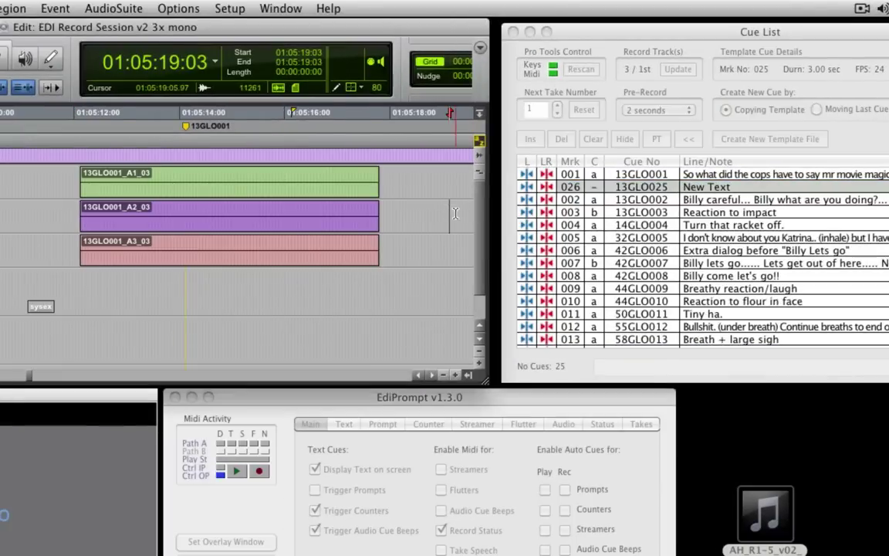
- Select 01:05:30:20 to 01:05:32:08 on the Pro Tools track for the new cue
{"action": "key", "text": "super+bracketleft"}
{"action": "left_click", "coordinate": [337, 309]}
{"action": "key", "text": "super+bracketright"}
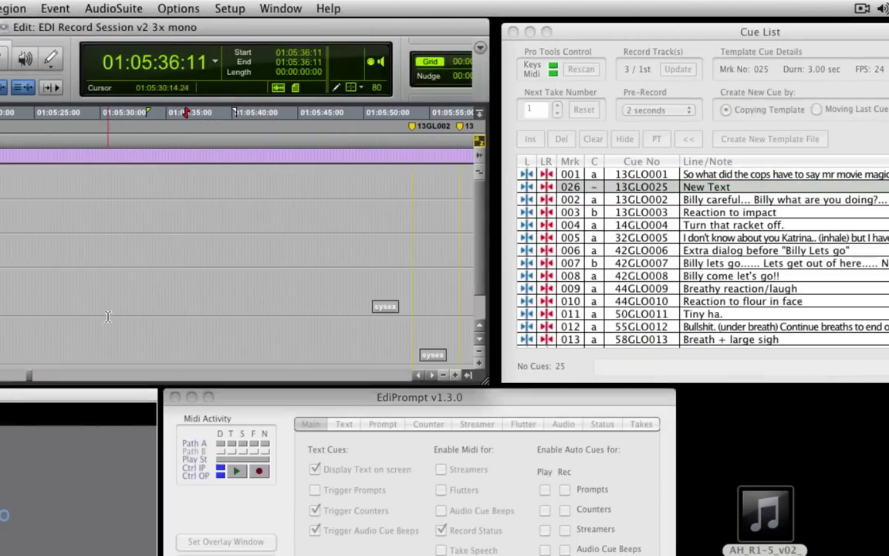
{"action": "left_click_drag", "start_coordinate": [112, 278], "coordinate": [130, 280]}
- Enable Take Speech in EdiPrompt, then record and stop a take of cue 13GLO025 in Pro Tools
{"action": "left_click", "coordinate": [512, 154]}
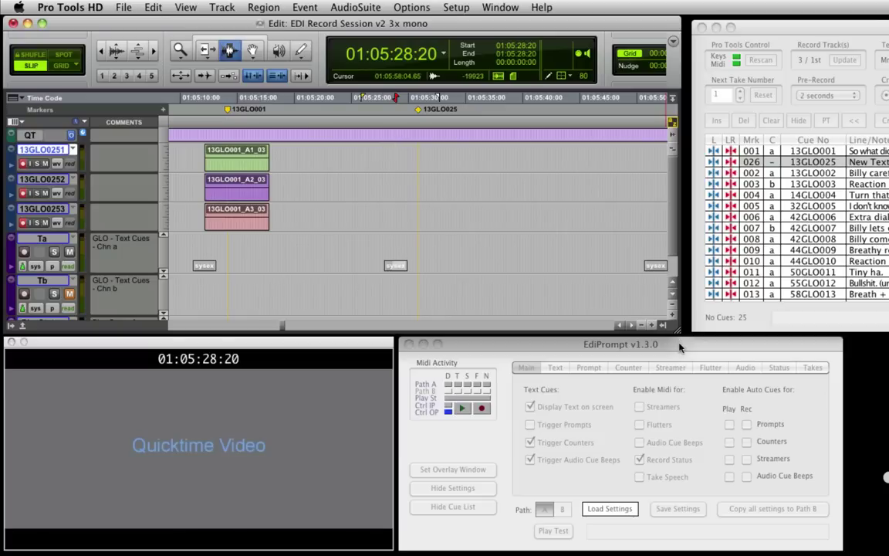
{"action": "left_click", "coordinate": [644, 478]}
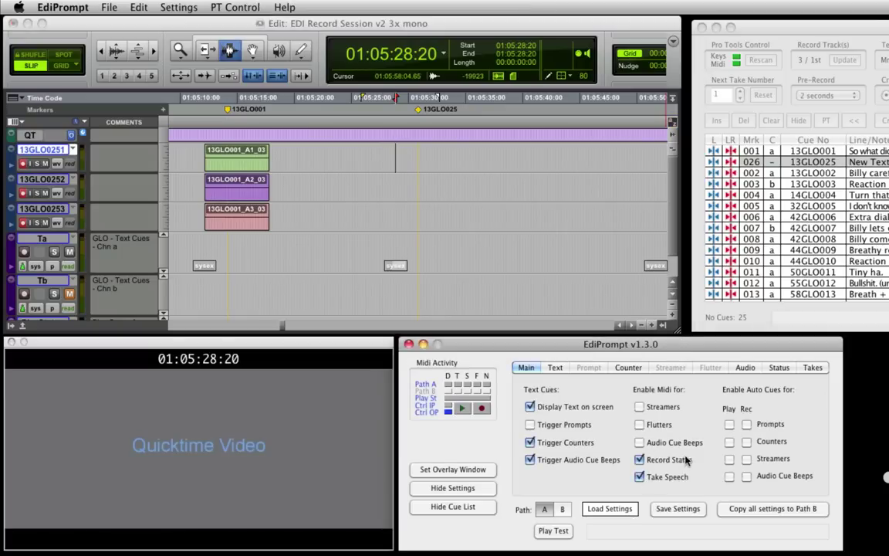
{"action": "left_click", "coordinate": [605, 31]}
{"action": "key", "text": "space"}
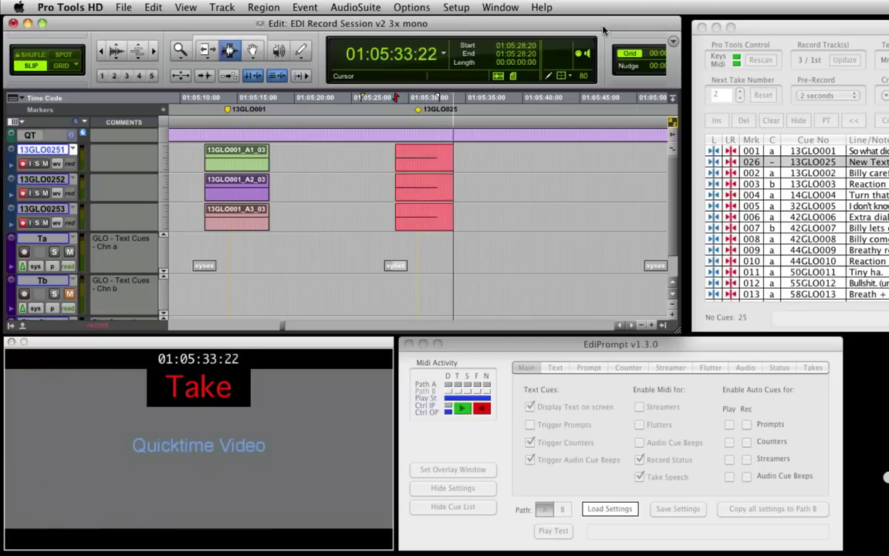
{"action": "key", "text": "space"}
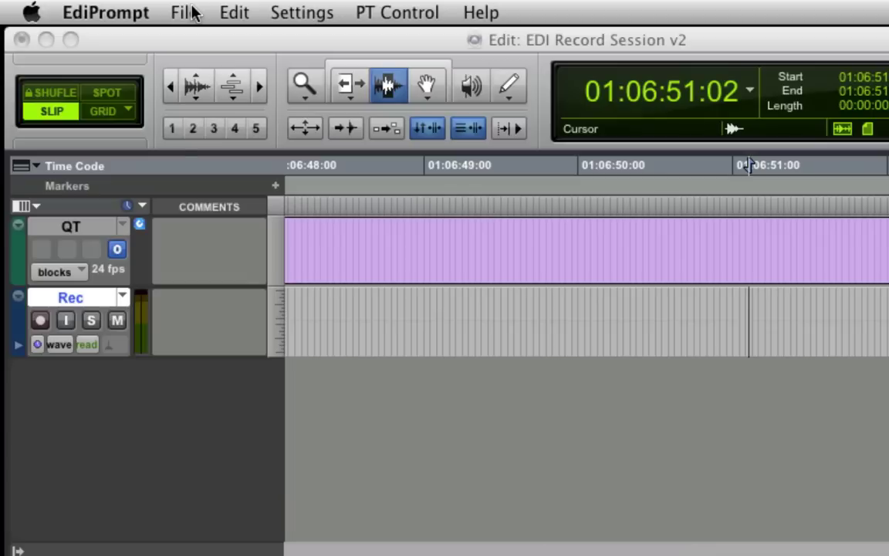
- Create a Play Status MIDI file on the Desktop and import it as a new PlayStatus track
{"action": "left_click", "coordinate": [113, 7]}
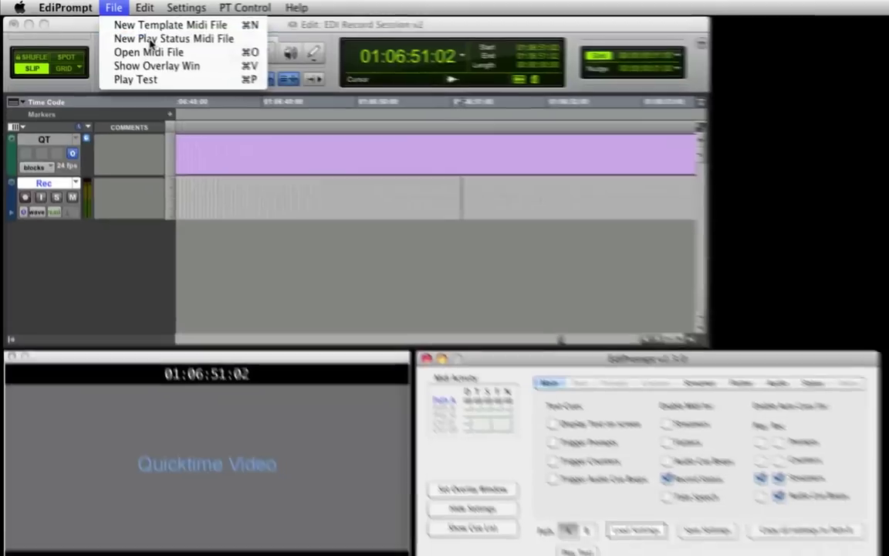
{"action": "left_click", "coordinate": [244, 67]}
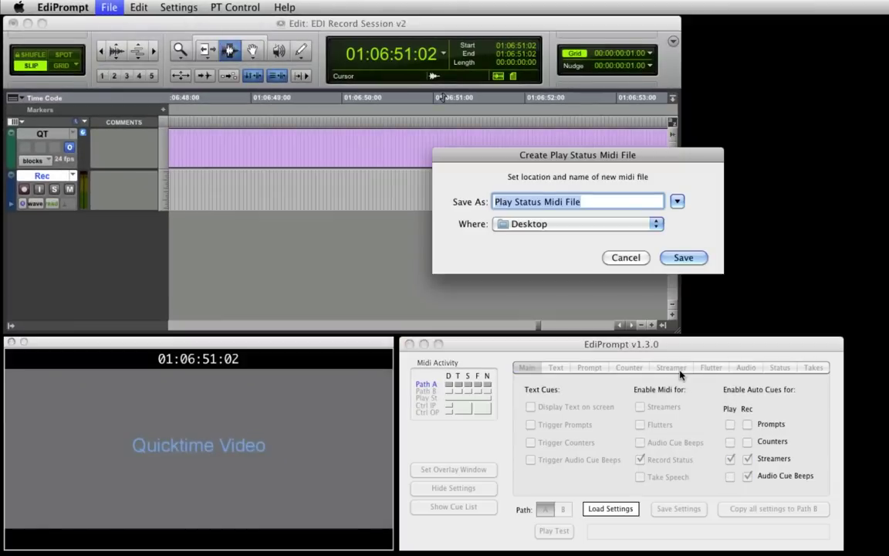
{"action": "left_click", "coordinate": [683, 258]}
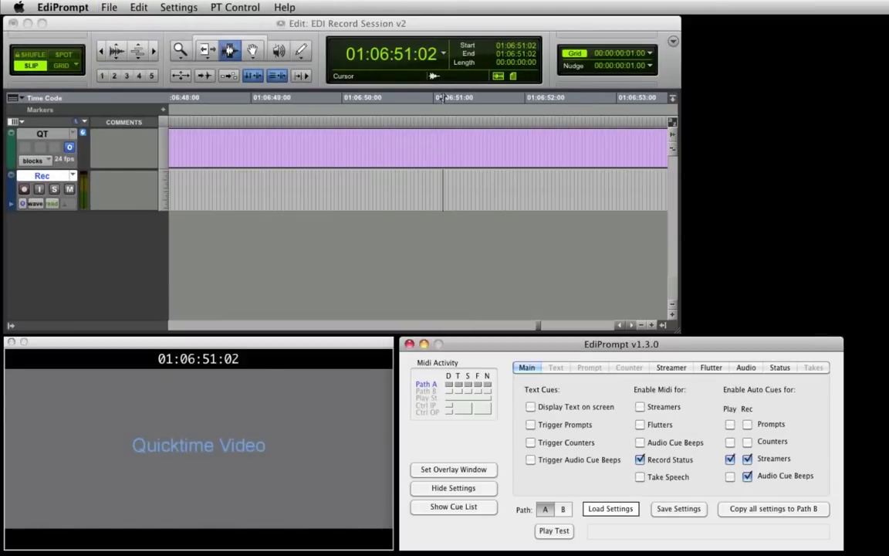
{"action": "left_click_drag", "start_coordinate": [772, 193], "coordinate": [373, 297]}
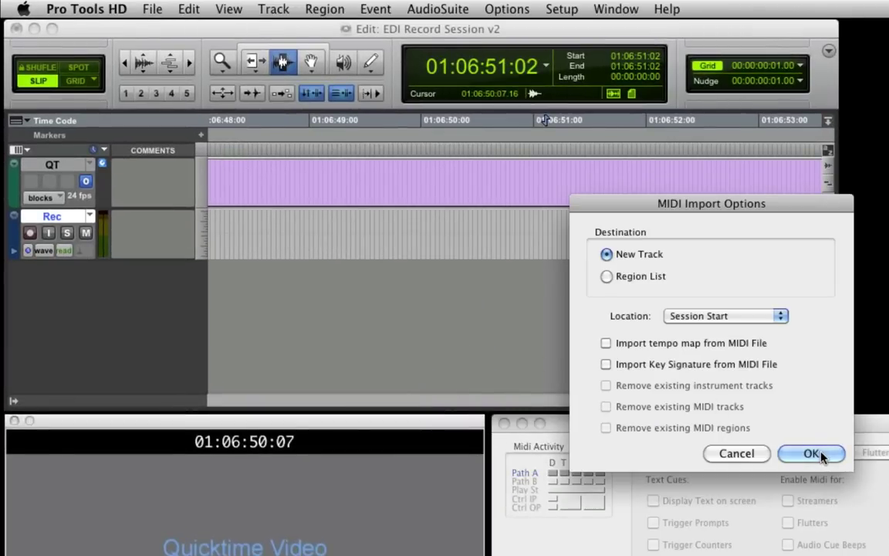
{"action": "left_click", "coordinate": [822, 455]}
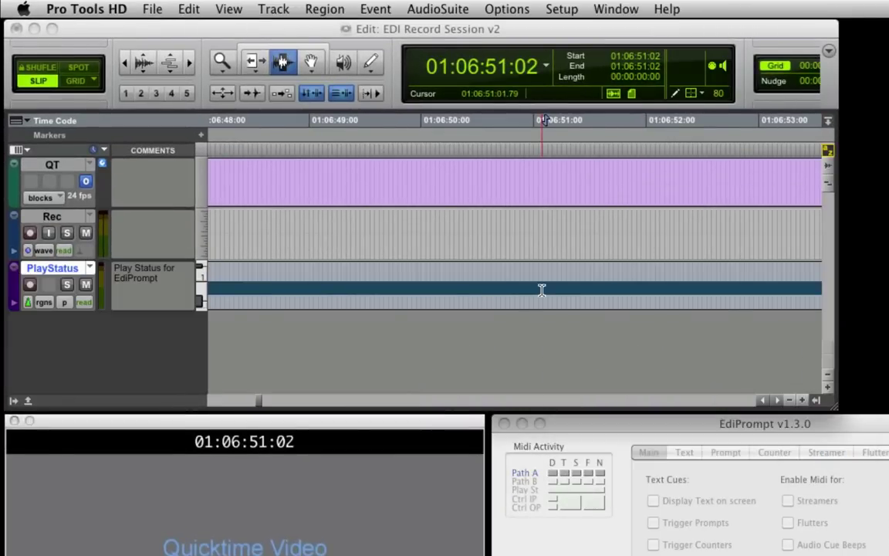
- Select a range across the PlayStatus track, then clear it to reposition the insertion point
{"action": "scroll", "coordinate": [542, 290], "scroll_direction": "down", "scroll_amount": 13}
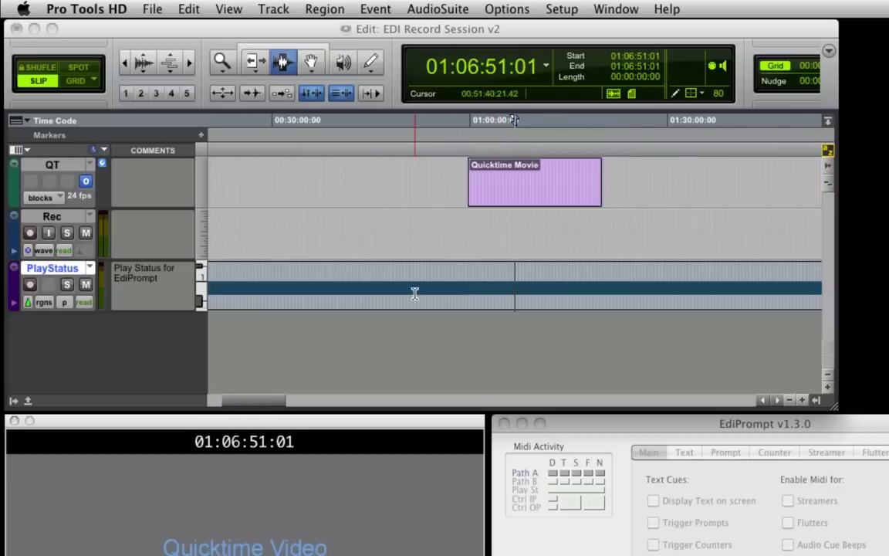
{"action": "left_click_drag", "start_coordinate": [278, 292], "coordinate": [692, 292]}
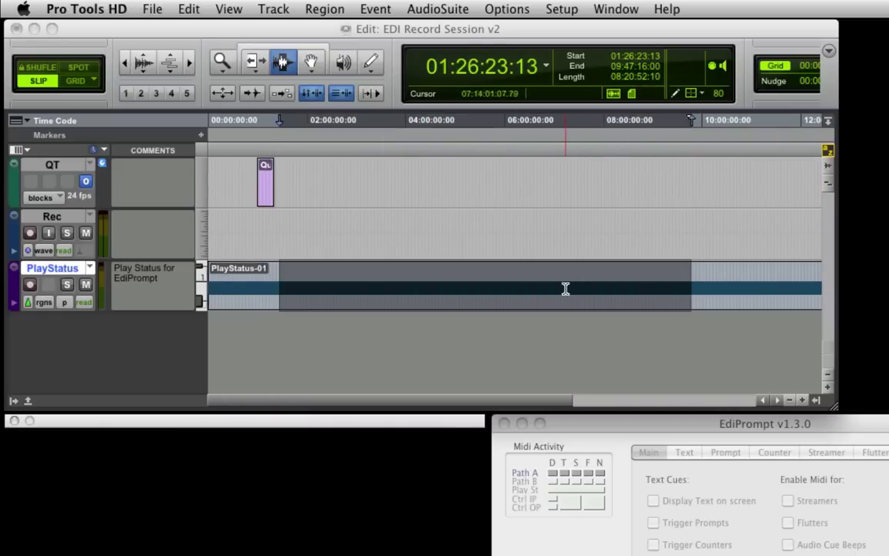
{"action": "left_click", "coordinate": [566, 289]}
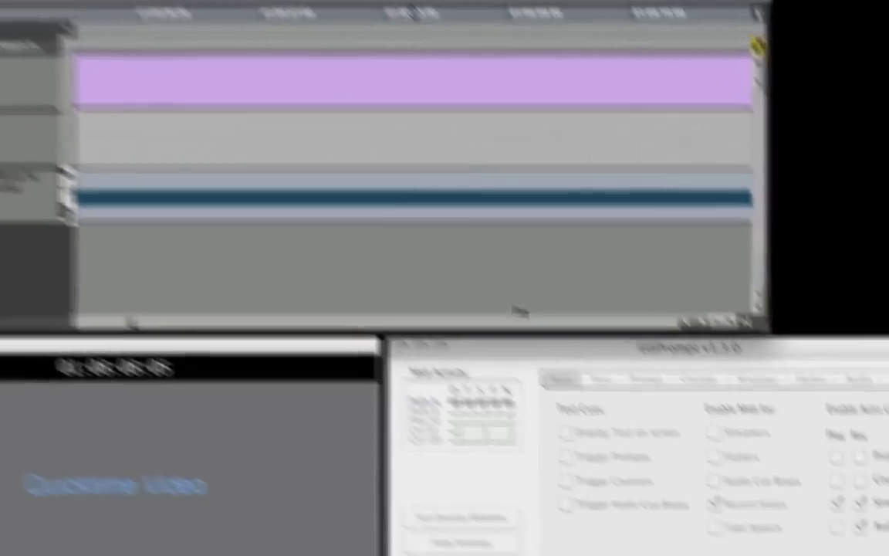
- In EdiPrompt Prefs, route Play Status through the virtual MIDI port
{"action": "left_click", "coordinate": [832, 425]}
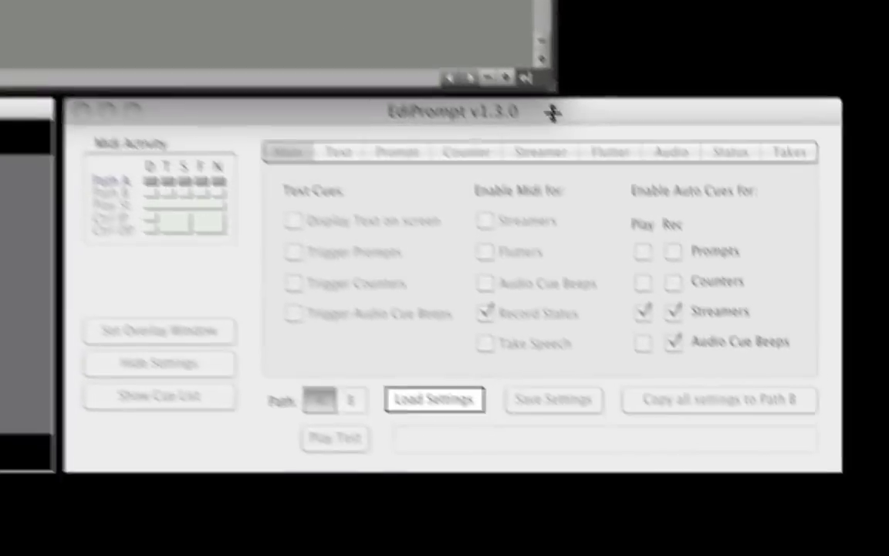
{"action": "key", "text": "super+comma"}
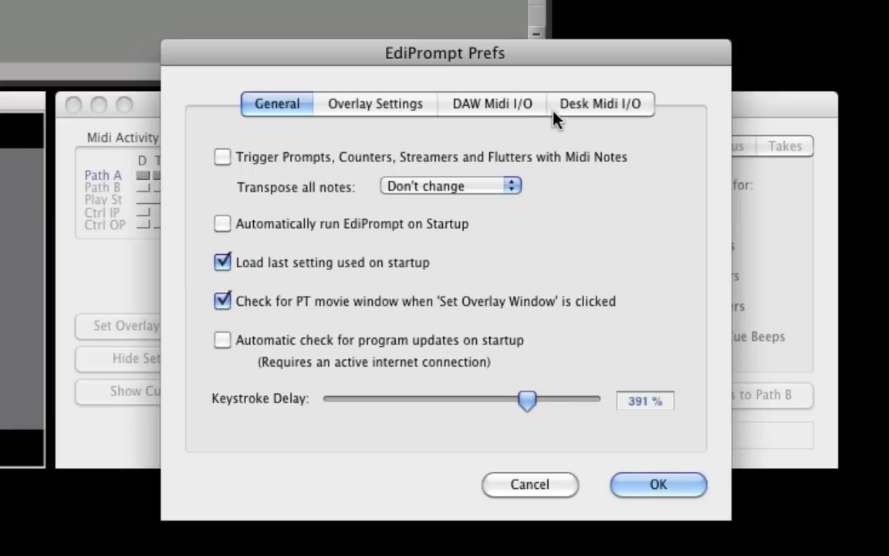
{"action": "left_click", "coordinate": [502, 108]}
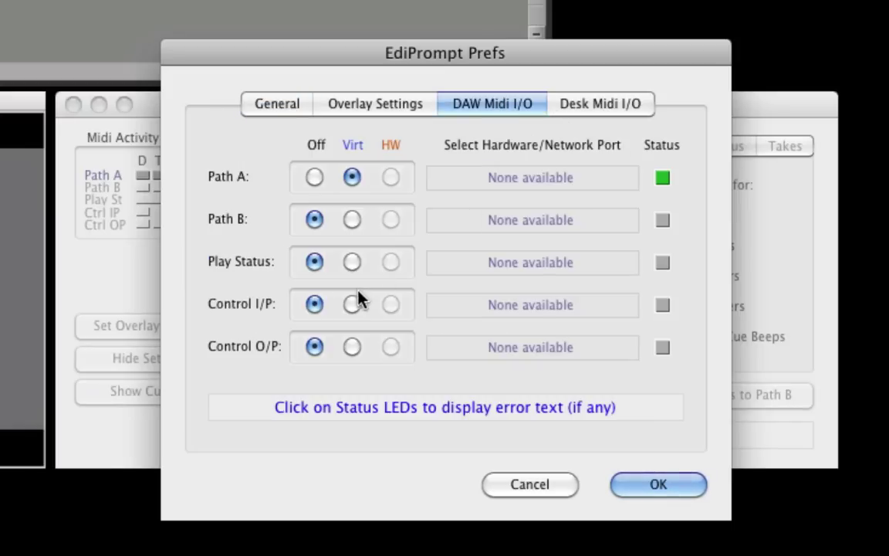
{"action": "left_click", "coordinate": [351, 264]}
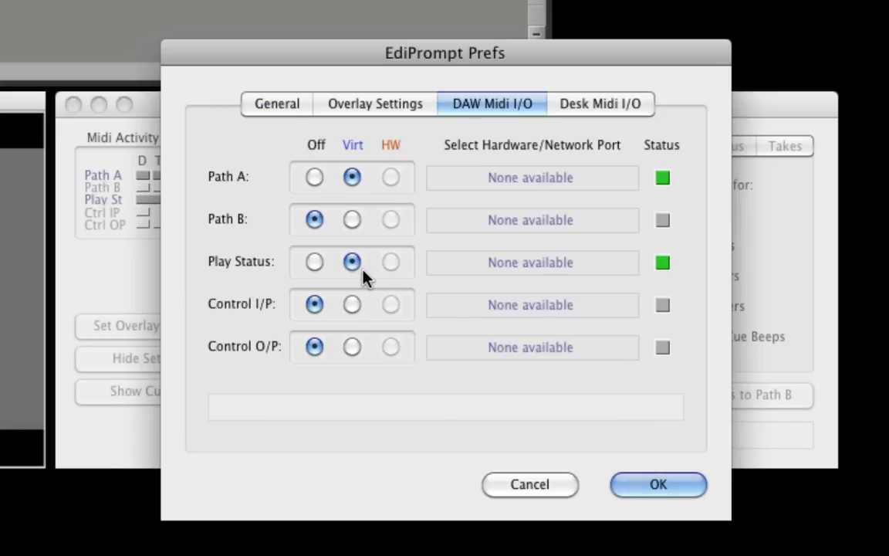
- Keep the overlay settings at 3 beeps and a 2 sec countdown
{"action": "left_click", "coordinate": [369, 112]}
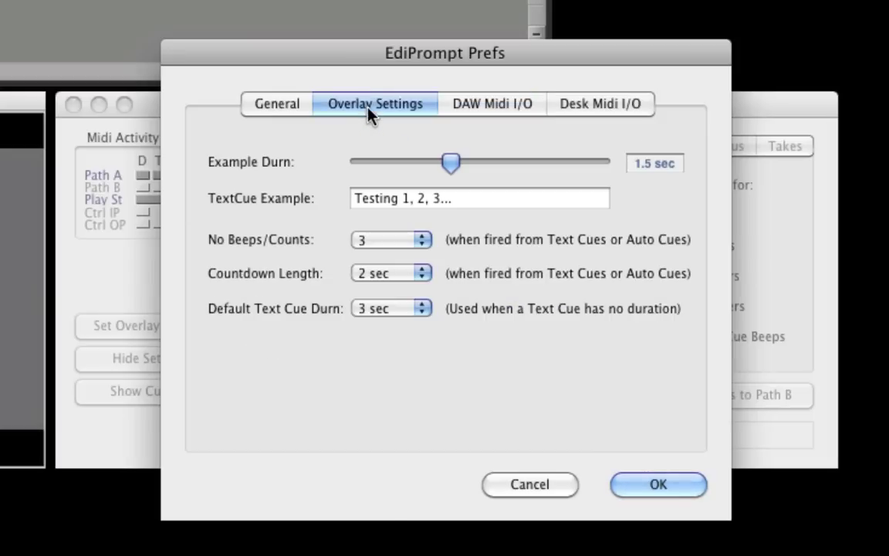
{"action": "left_click", "coordinate": [413, 241]}
{"action": "left_click", "coordinate": [413, 241]}
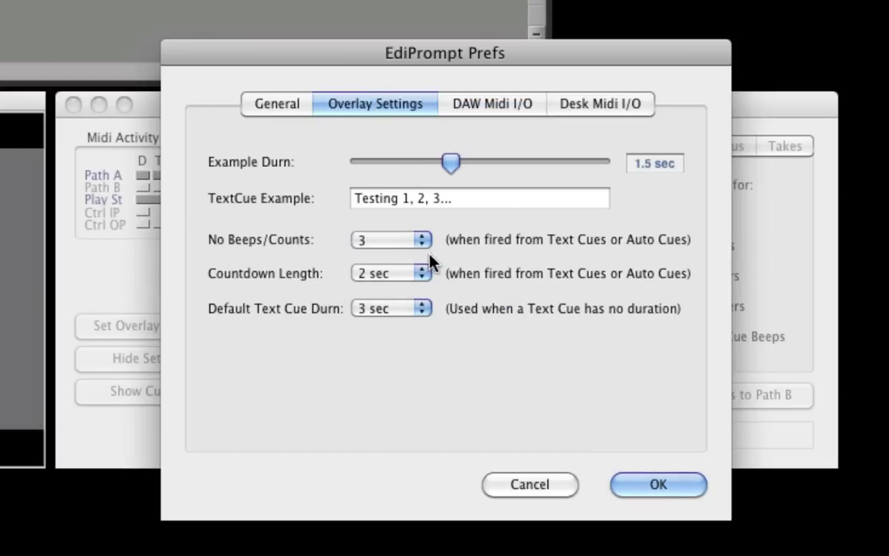
{"action": "left_click", "coordinate": [415, 276]}
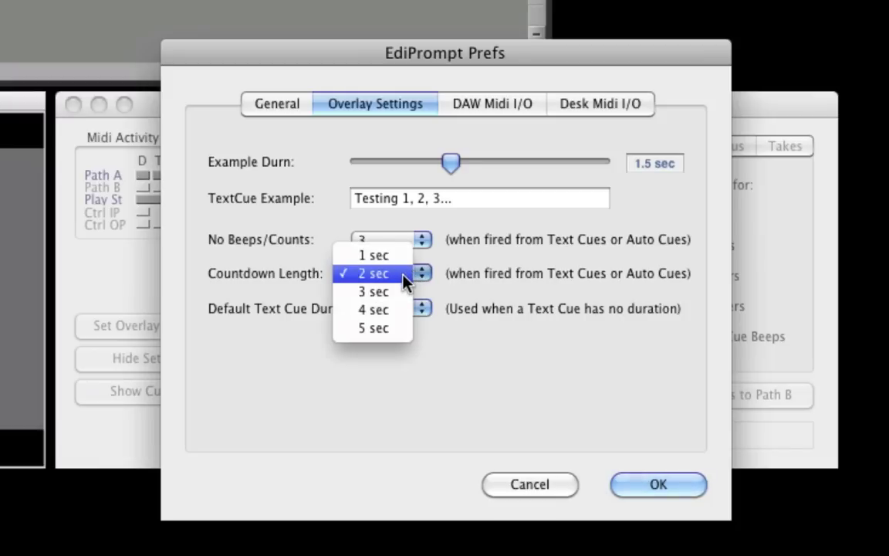
{"action": "left_click", "coordinate": [407, 278]}
- Confirm EdiPrompt Prefs, then set Pro Tools' Transport pre-roll to 00:00:03:00
{"action": "left_click", "coordinate": [662, 486]}
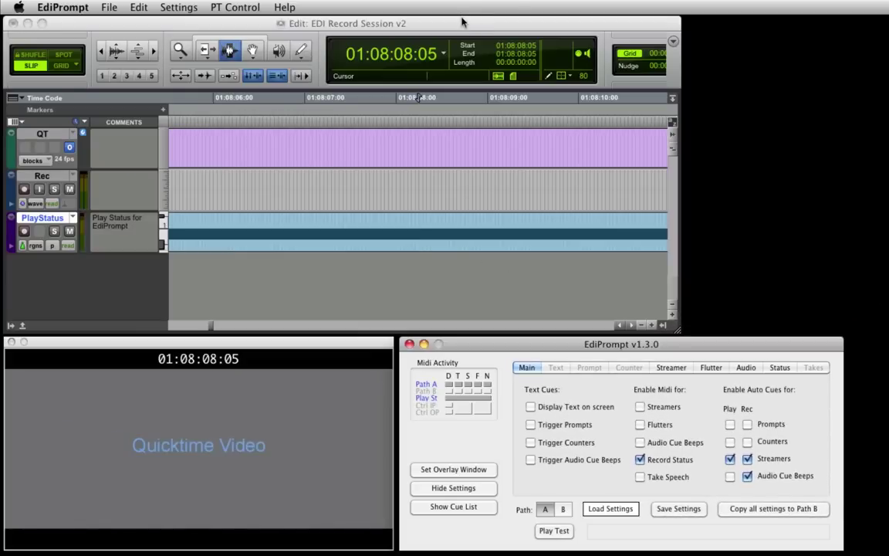
{"action": "left_click", "coordinate": [464, 23]}
{"action": "key", "text": "super+1"}
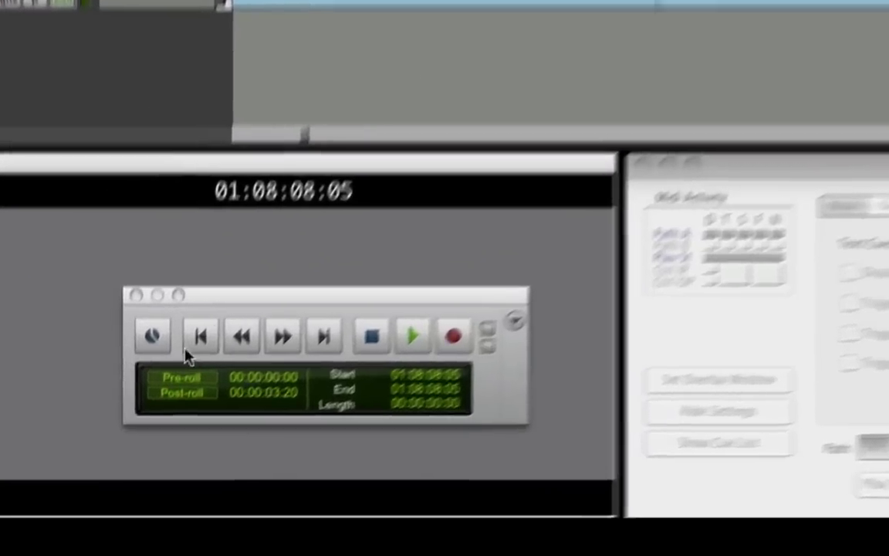
{"action": "left_click", "coordinate": [286, 376]}
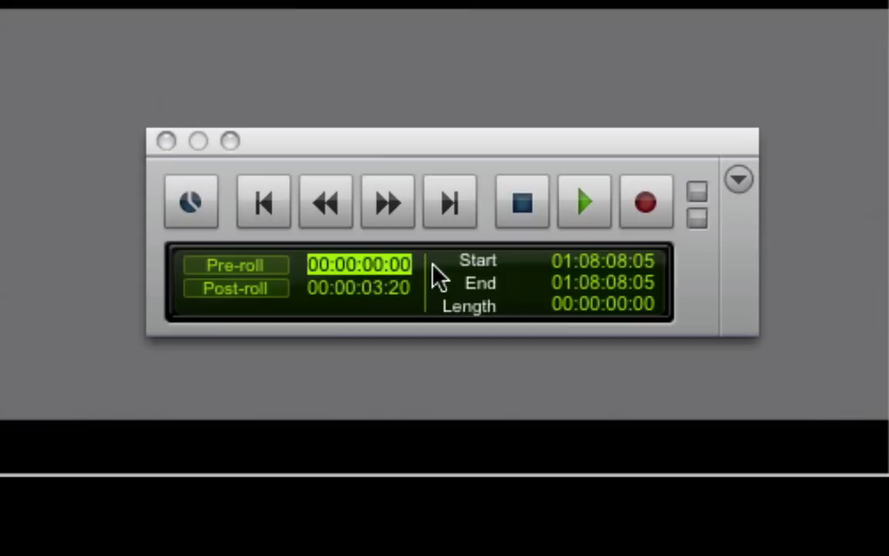
{"action": "type", "text": "300"}
{"action": "key", "text": "Return"}
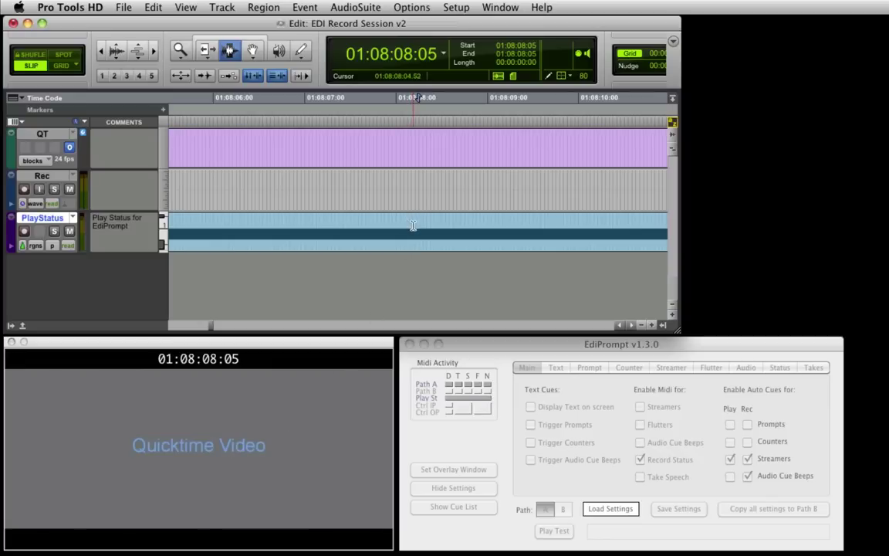
- Add a Location 1 memory marker and test playback with pre-roll
{"action": "left_click", "coordinate": [413, 224]}
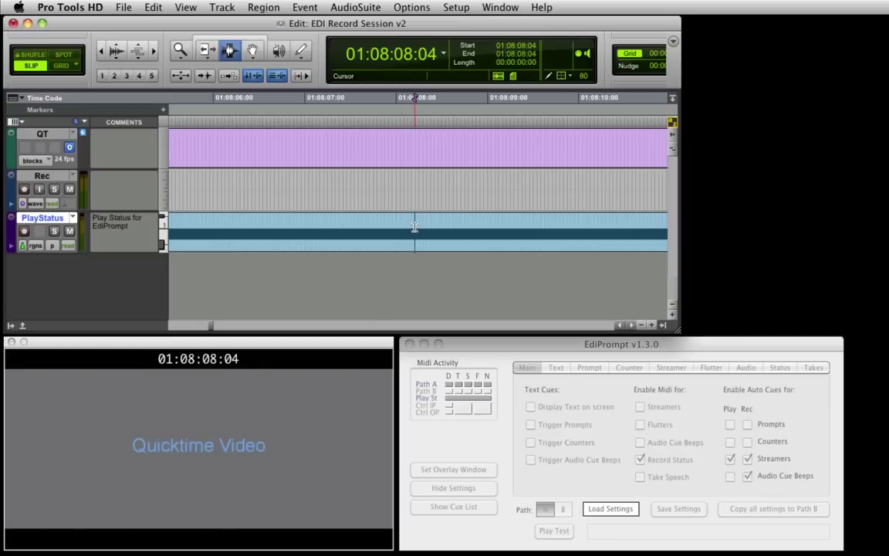
{"action": "key", "text": "KP_Enter"}
{"action": "key", "text": "Return"}
{"action": "key", "text": "space"}
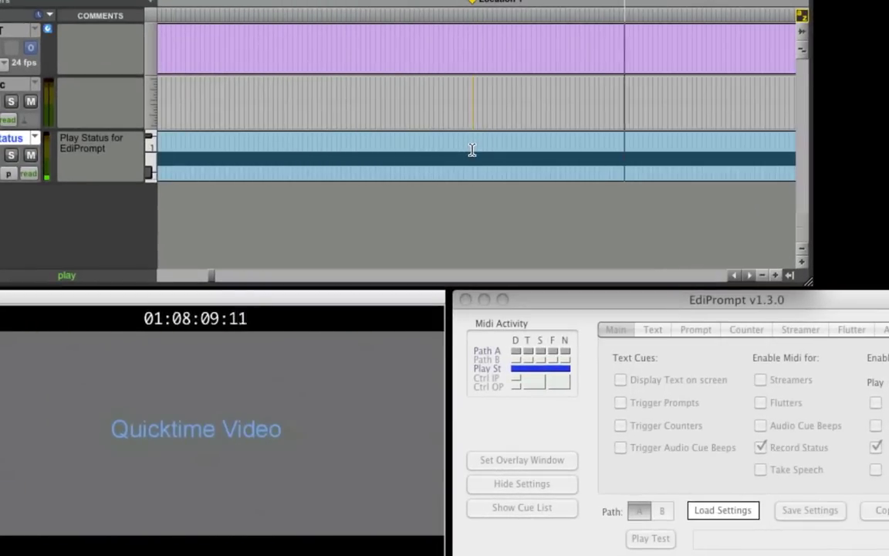
{"action": "key", "text": "space"}
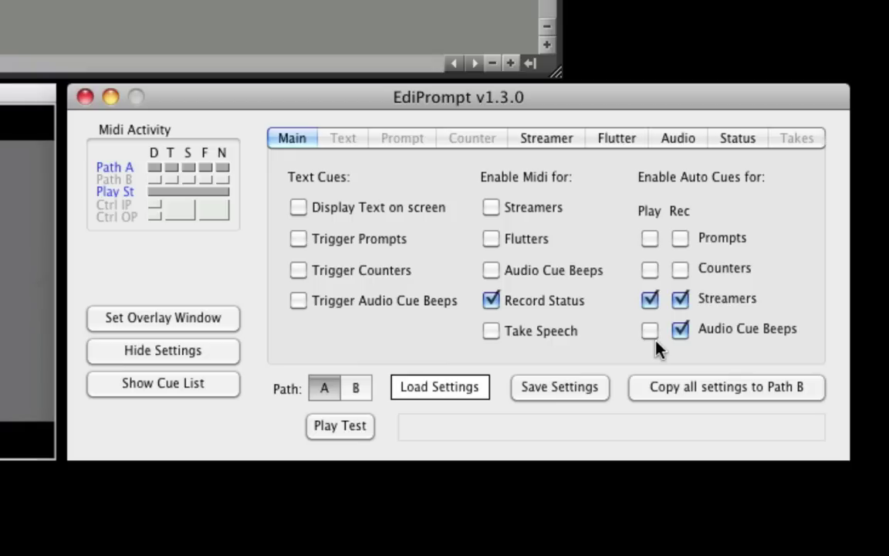
- Set EdiPrompt's Control I/P and Control O/P ports to virtual
{"action": "key", "text": "super+comma"}
{"action": "left_click", "coordinate": [486, 99]}
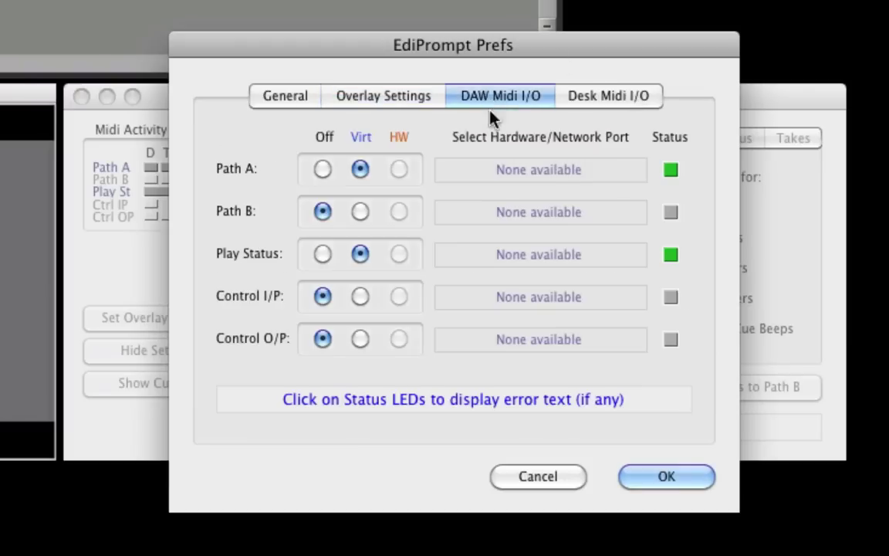
{"action": "left_click", "coordinate": [360, 296]}
{"action": "left_click", "coordinate": [359, 339]}
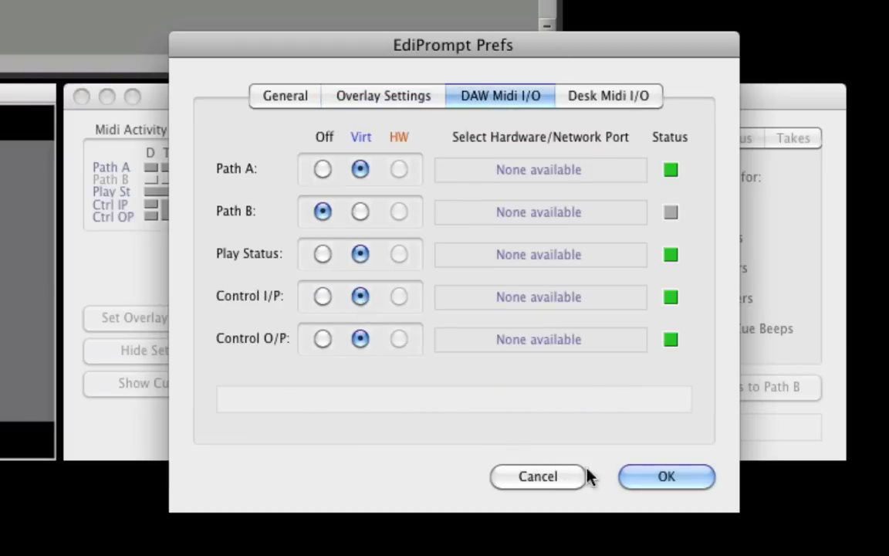
{"action": "left_click", "coordinate": [635, 476]}
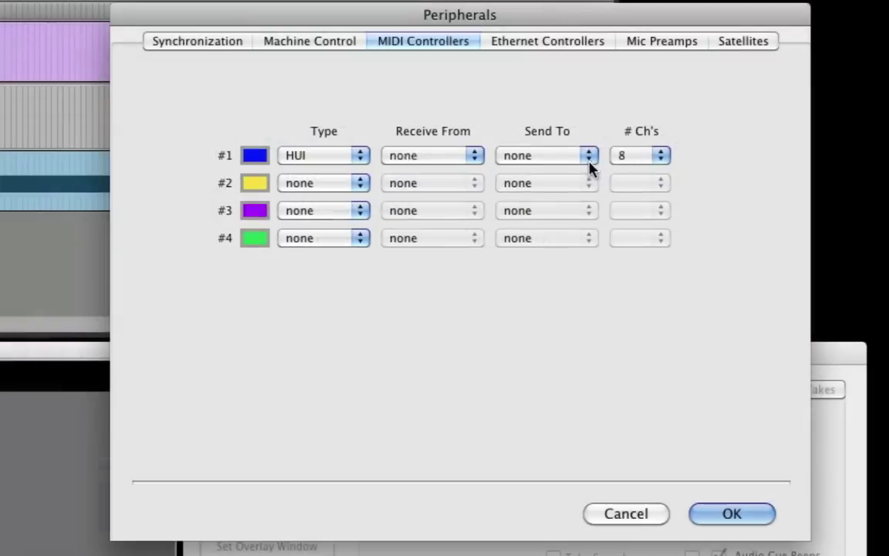
- Make HUI controller #1 send to EdiPrompt_Ctrl_Input and confirm the Peripherals setup
{"action": "left_click", "coordinate": [581, 156]}
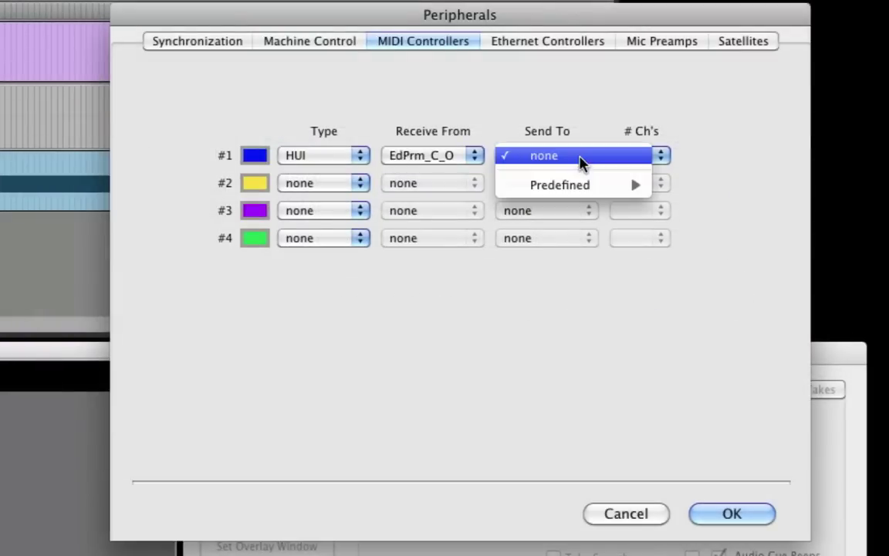
{"action": "mouse_move", "coordinate": [592, 187]}
{"action": "left_click", "coordinate": [718, 201]}
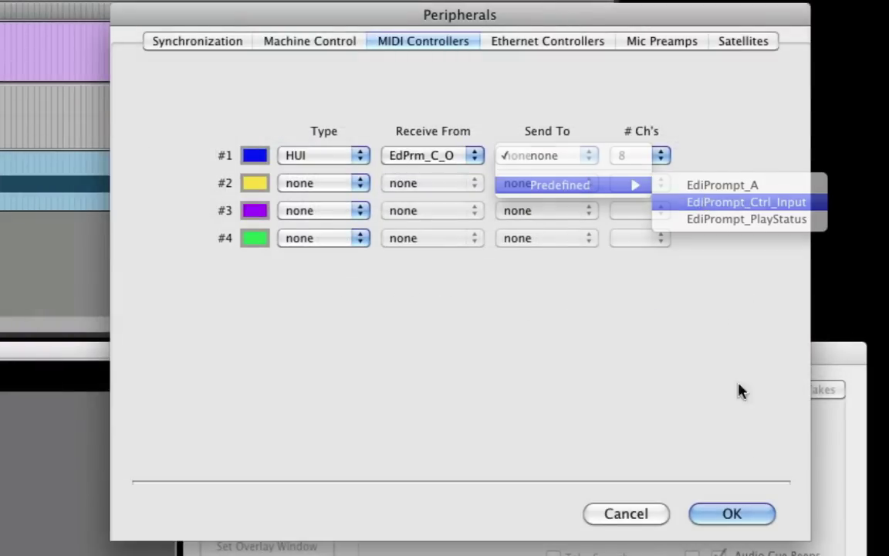
{"action": "left_click", "coordinate": [717, 520]}
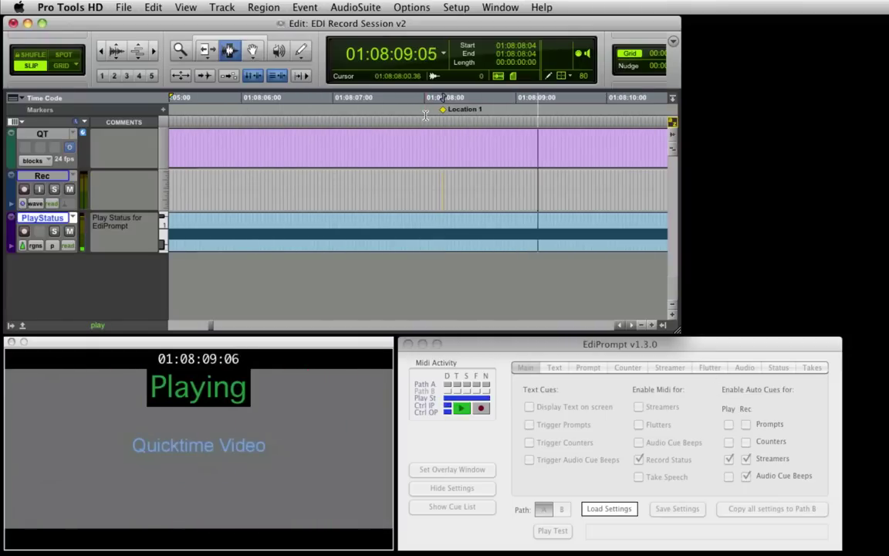
- Stop playback, record a pre-rolled take on the Rec track, then stop recording
{"action": "key", "text": "space"}
{"action": "key", "text": "F12"}
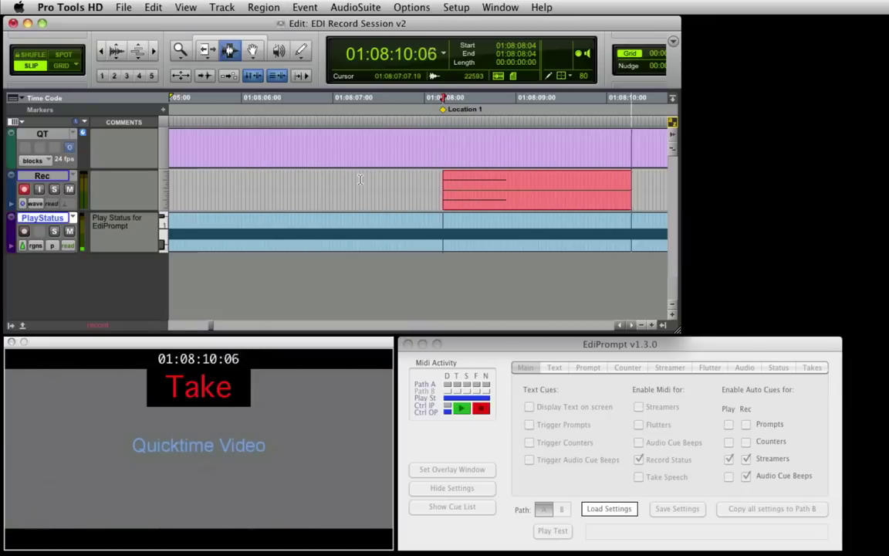
{"action": "key", "text": "space"}
{"action": "left_click", "coordinate": [760, 357]}
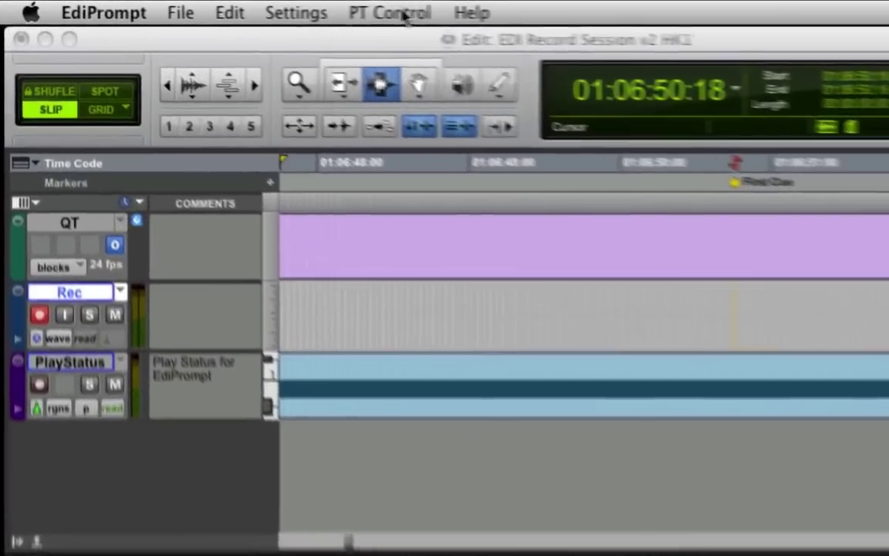
- In Hot Key Setup, try toggling the Record, Play, Pre-record Locate and rename-tracks hot keys
{"action": "left_click", "coordinate": [402, 14]}
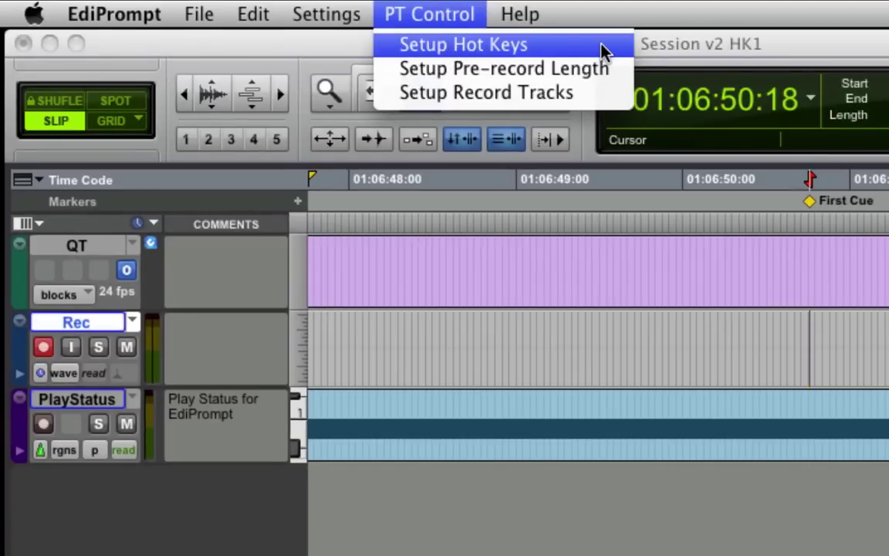
{"action": "left_click", "coordinate": [603, 48]}
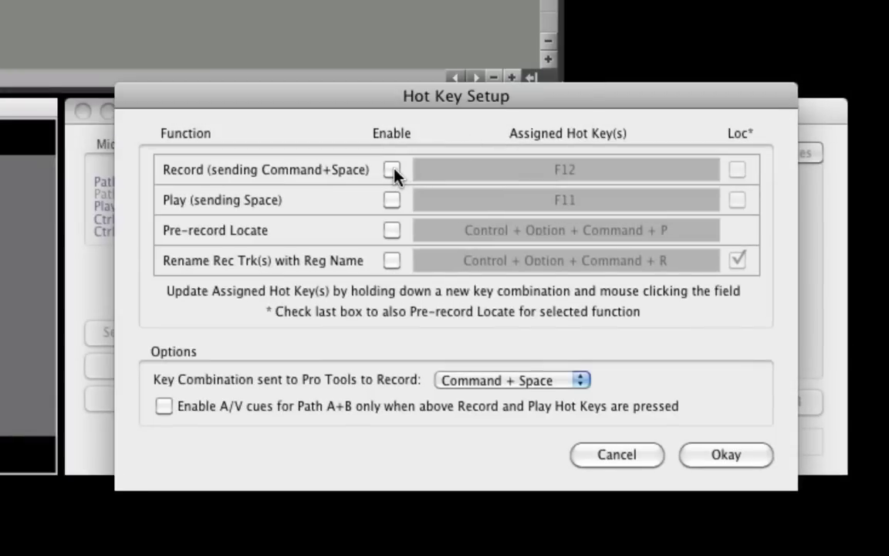
{"action": "left_click", "coordinate": [392, 171]}
{"action": "left_click", "coordinate": [392, 172]}
{"action": "left_click", "coordinate": [392, 200]}
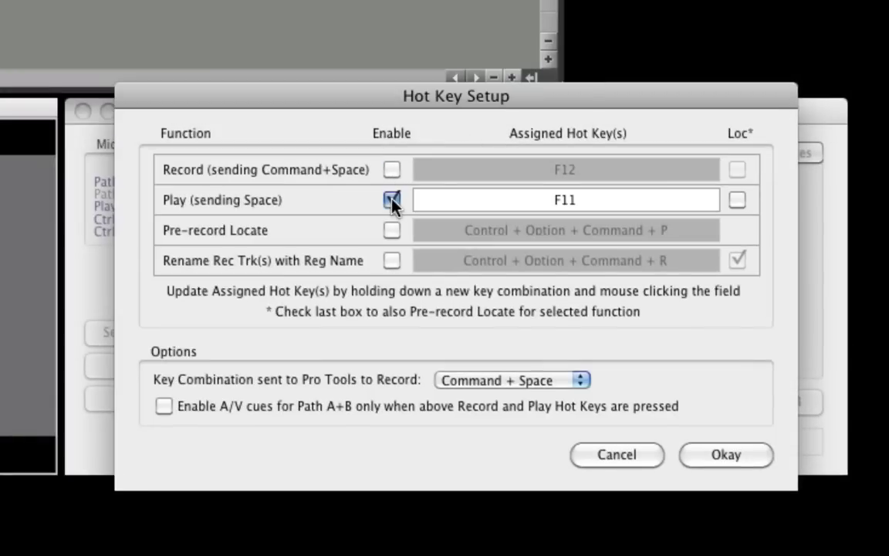
{"action": "left_click", "coordinate": [392, 199]}
{"action": "left_click", "coordinate": [392, 230]}
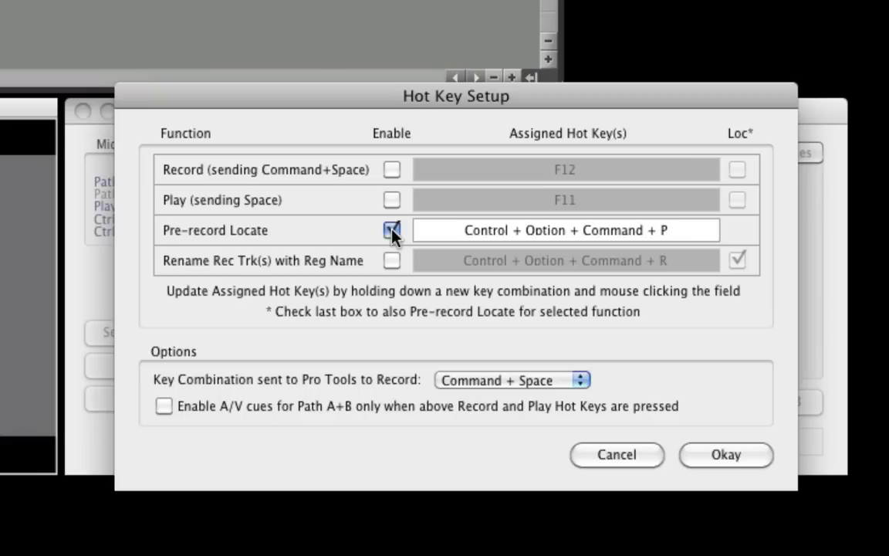
{"action": "left_click", "coordinate": [393, 230]}
{"action": "left_click", "coordinate": [392, 262]}
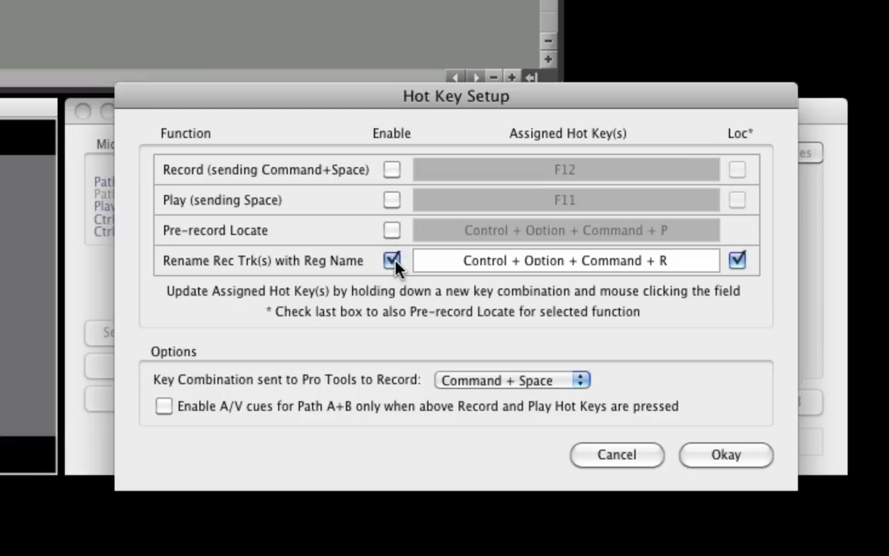
{"action": "left_click", "coordinate": [393, 261]}
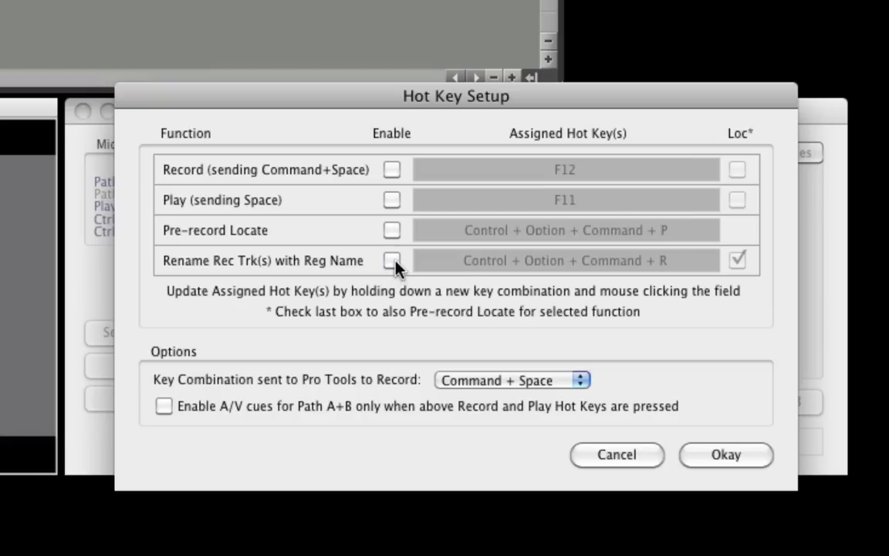
- Try the A/V cue restriction, then enable the Record (F12) and Play (F11) hot keys
{"action": "left_click", "coordinate": [202, 409]}
{"action": "left_click", "coordinate": [204, 407]}
{"action": "left_click", "coordinate": [393, 170]}
{"action": "left_click", "coordinate": [392, 200]}
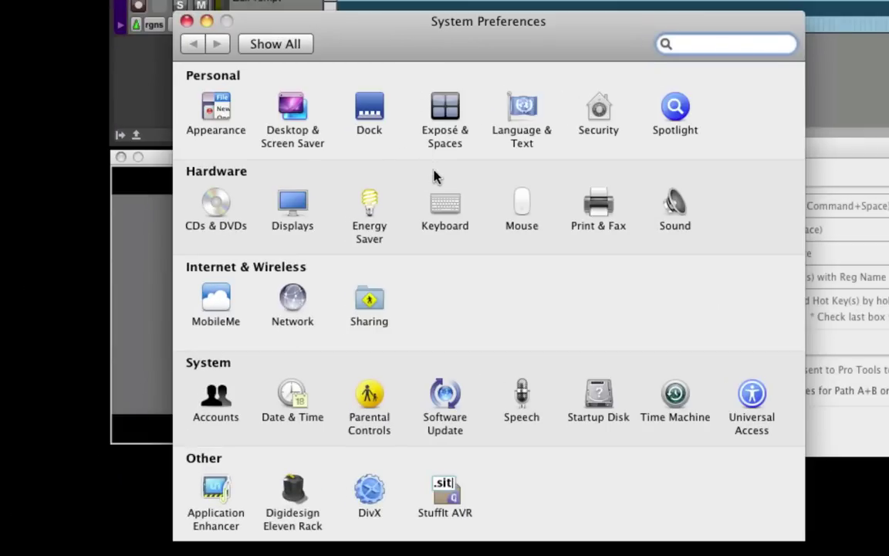
- In Keyboard Shortcuts, check the Dashboard (F12), Exposé Desktop (F11) and Spotlight shortcuts
{"action": "left_click", "coordinate": [450, 209]}
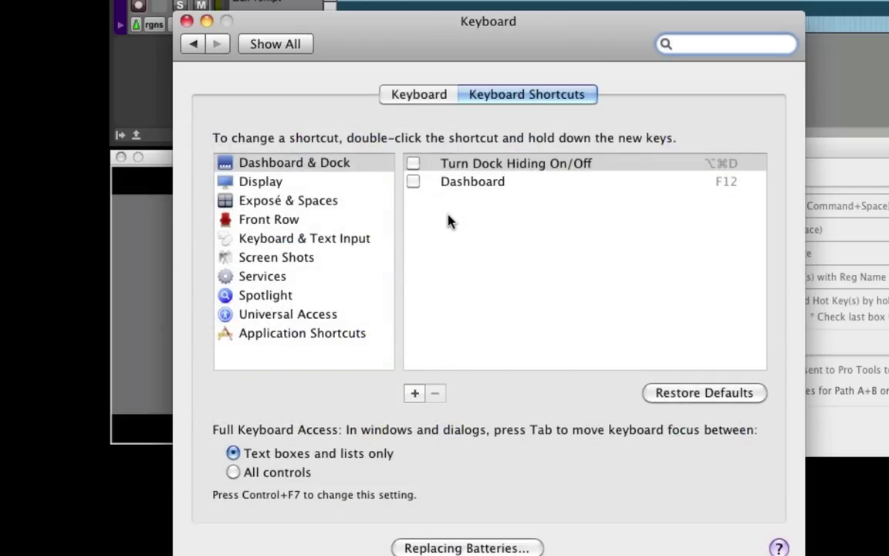
{"action": "left_click", "coordinate": [614, 184]}
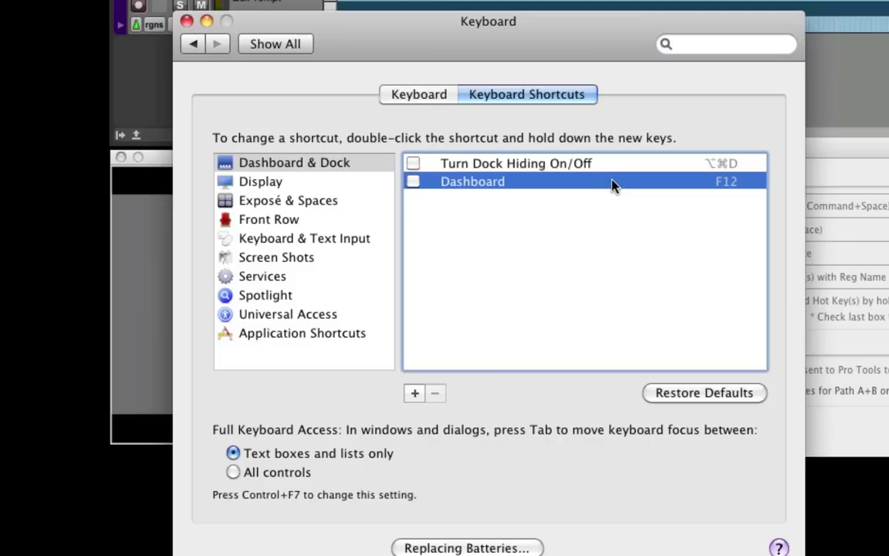
{"action": "left_click", "coordinate": [262, 200]}
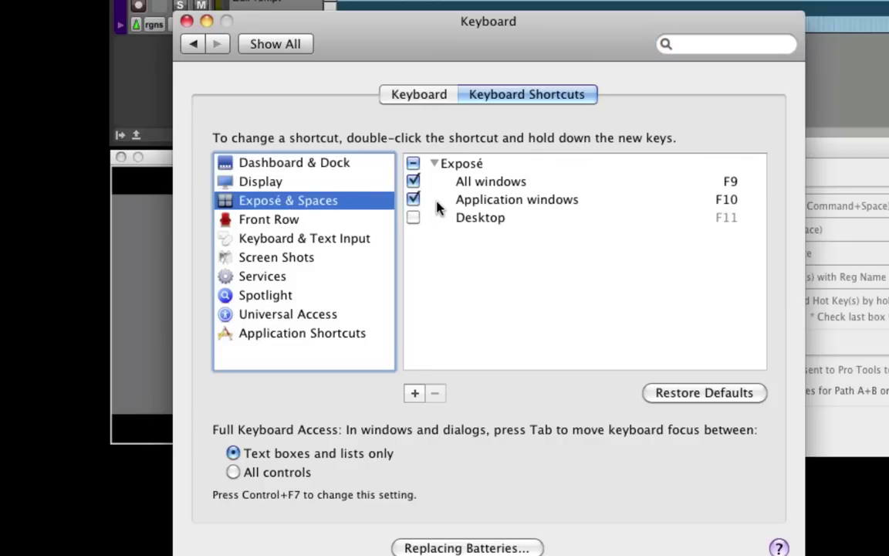
{"action": "left_click", "coordinate": [461, 218]}
{"action": "left_click", "coordinate": [282, 295]}
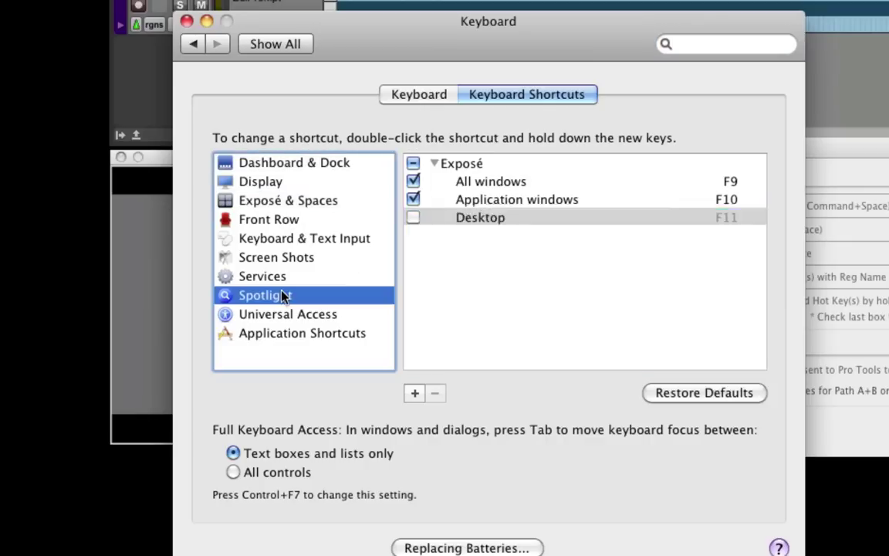
{"action": "left_click", "coordinate": [544, 184]}
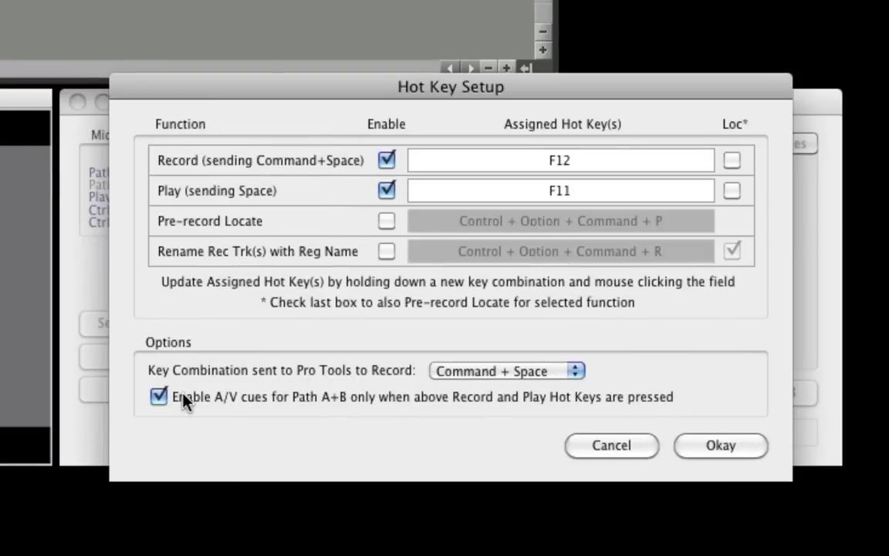
- Accept the hot key setup so the Hot Key Status reads A/V Bypass
{"action": "left_click", "coordinate": [690, 450]}
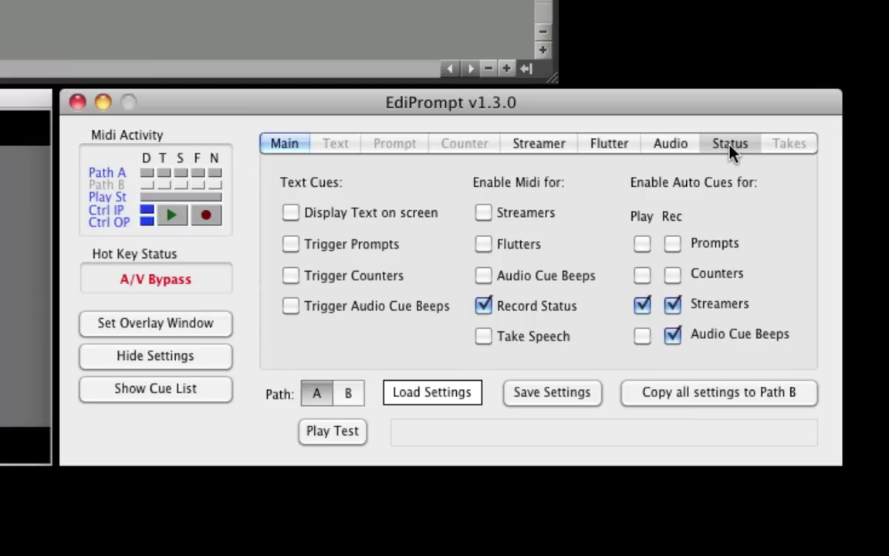
- Change the Status overlay Play Text to 'Preview' and Rec Text to 'Record'
{"action": "left_click", "coordinate": [441, 316]}
{"action": "left_click_drag", "start_coordinate": [440, 317], "coordinate": [308, 308]}
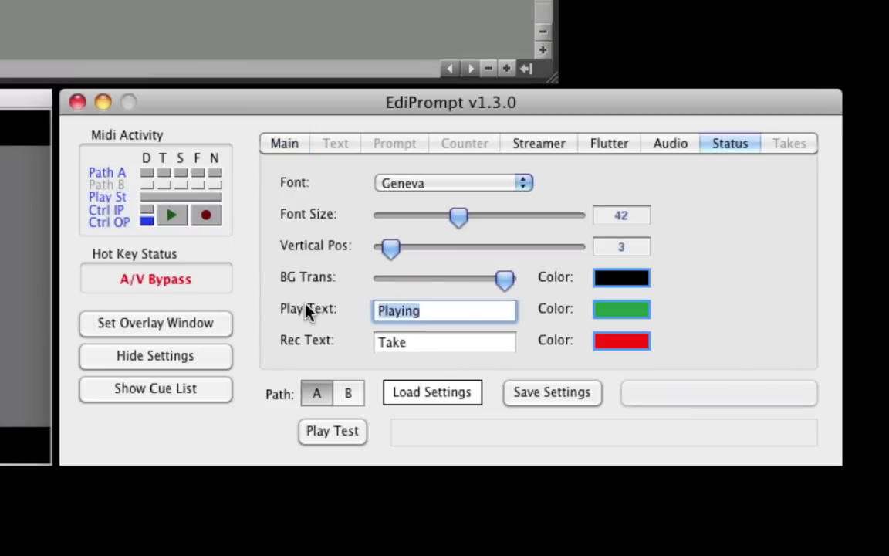
{"action": "type", "text": "Preview"}
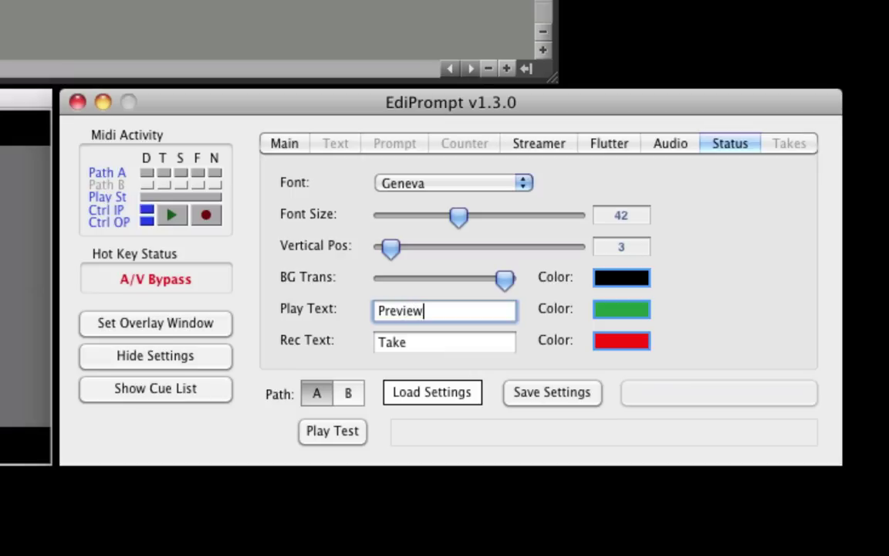
{"action": "key", "text": "Tab"}
{"action": "type", "text": "Record"}
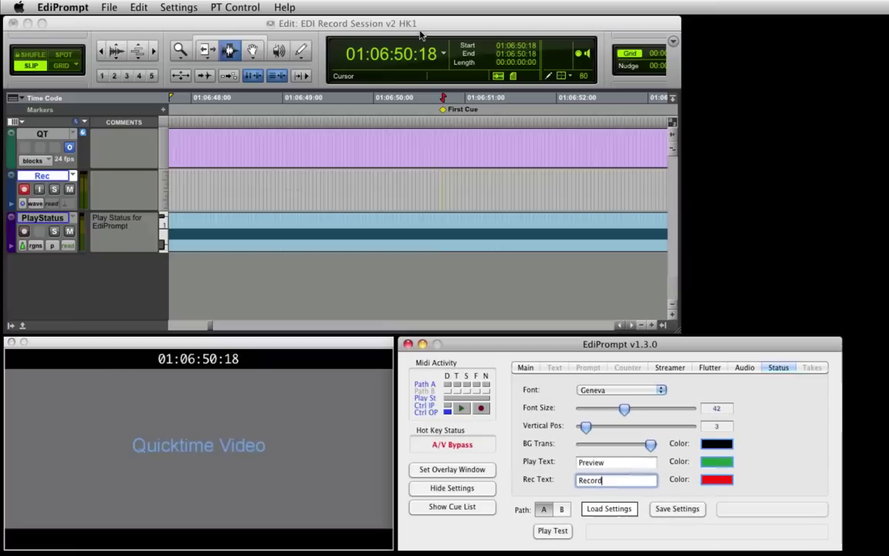
{"action": "left_click", "coordinate": [429, 25]}
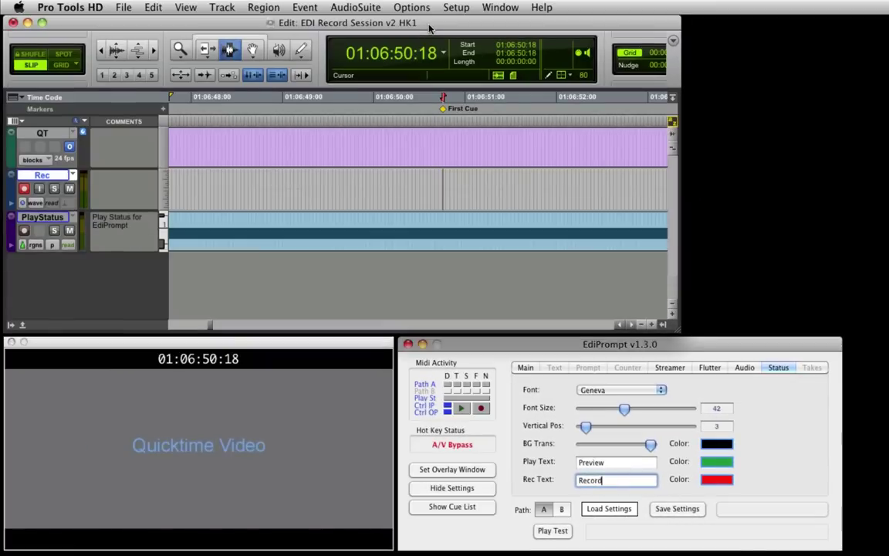
- Play the cue twice to see the Preview overlay on the video
{"action": "key", "text": "space"}
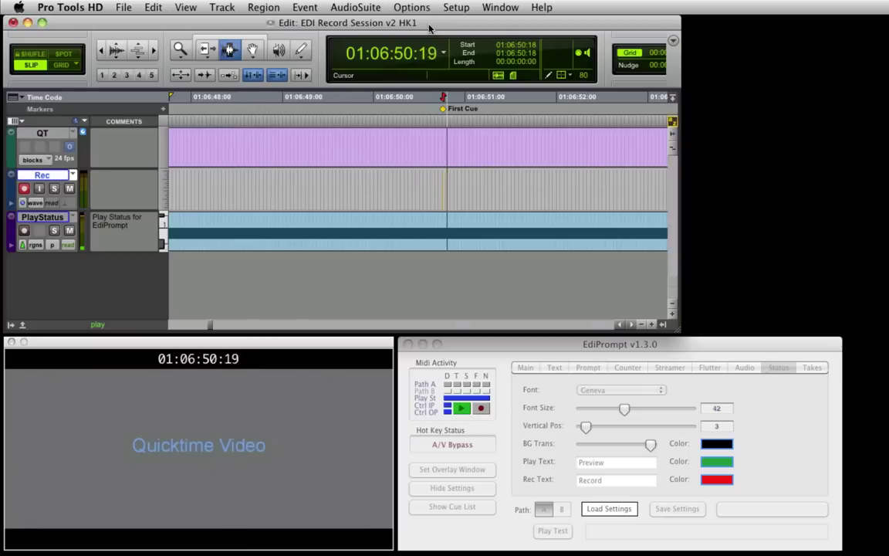
{"action": "key", "text": "space"}
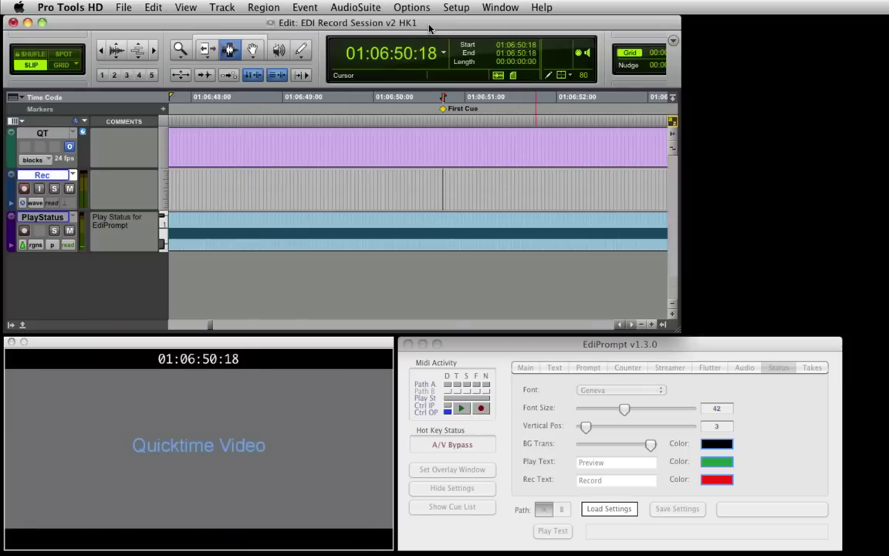
{"action": "key", "text": "space"}
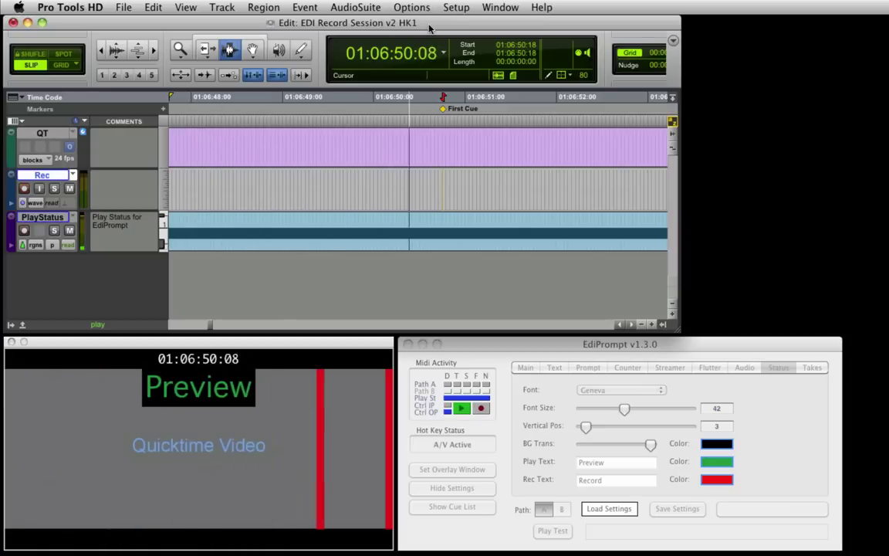
- Record take Rec_03 on the Rec track over the cue and play it back
{"action": "key", "text": "space"}
{"action": "key", "text": "super+space"}
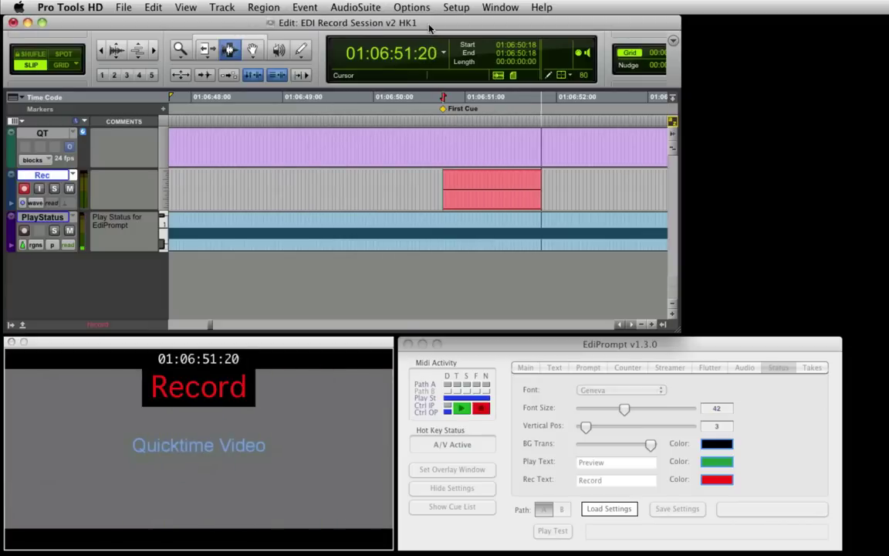
{"action": "key", "text": "space"}
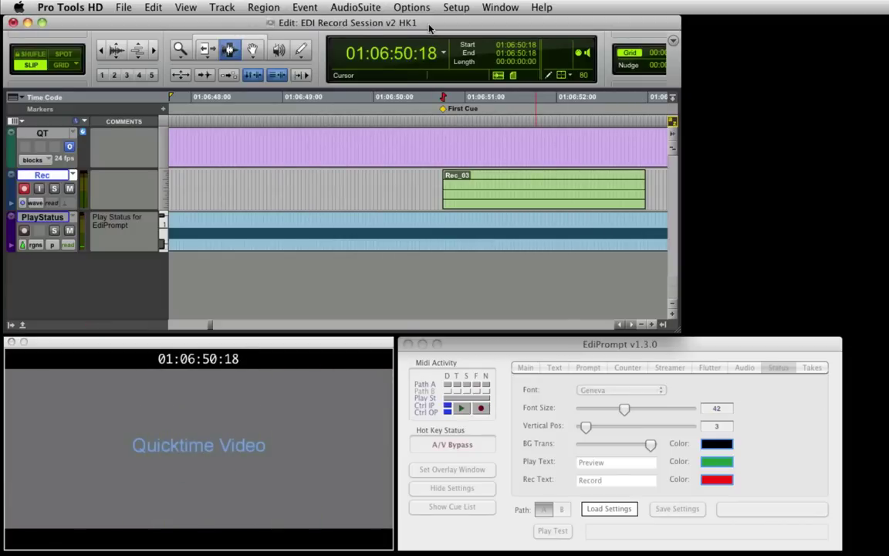
{"action": "key", "text": "space"}
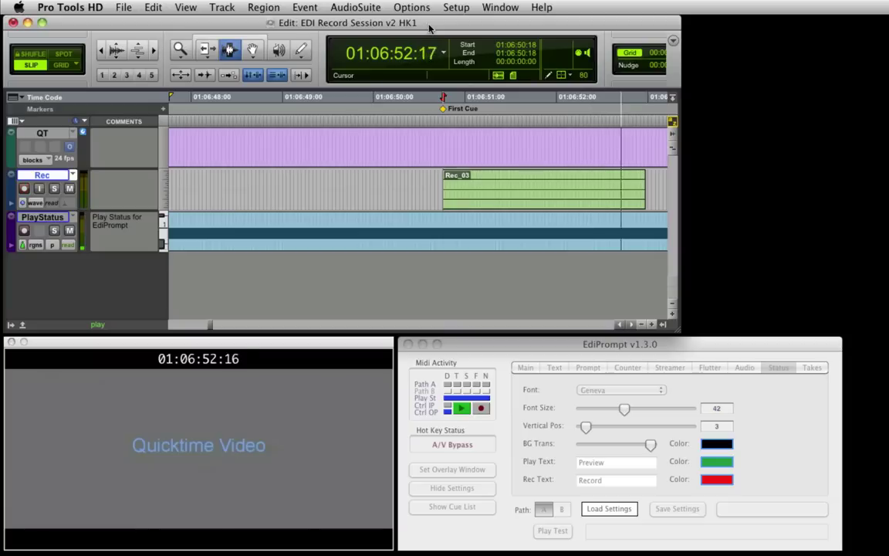
{"action": "key", "text": "space"}
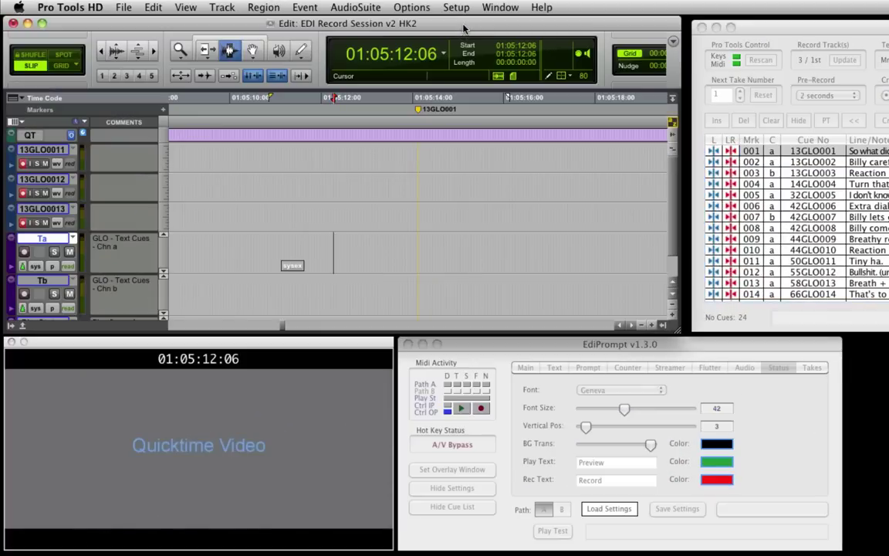
- Play from just before the first cue, then locate to and preview cue 13GLO001
{"action": "left_click", "coordinate": [331, 257]}
{"action": "key", "text": "space"}
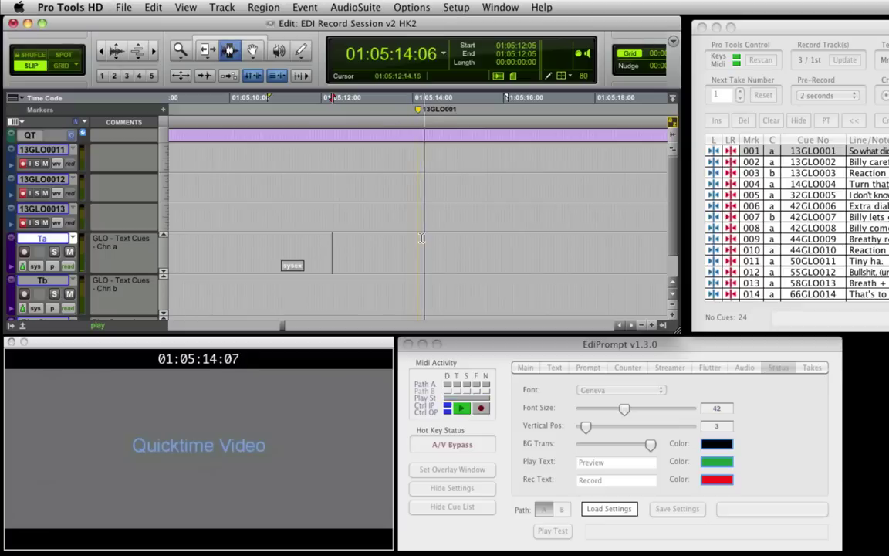
{"action": "key", "text": "space"}
{"action": "left_click", "coordinate": [796, 50]}
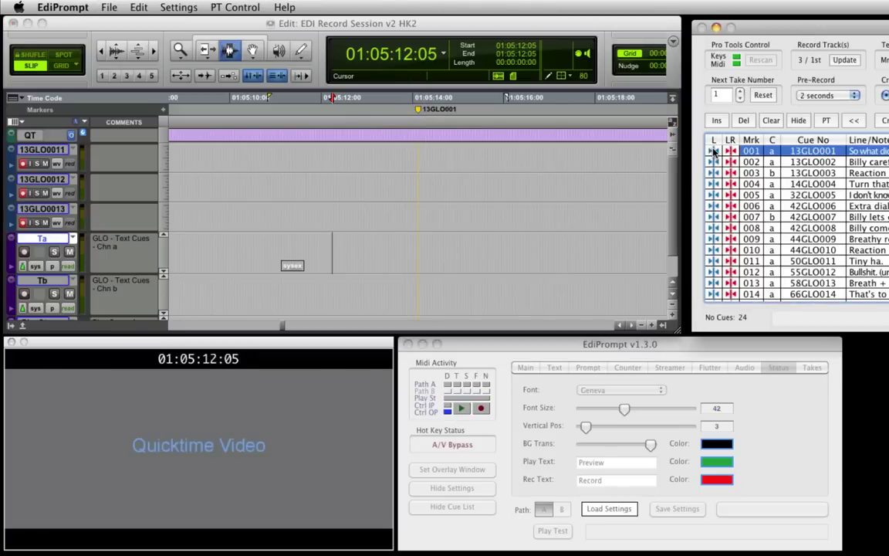
{"action": "key", "text": "Return"}
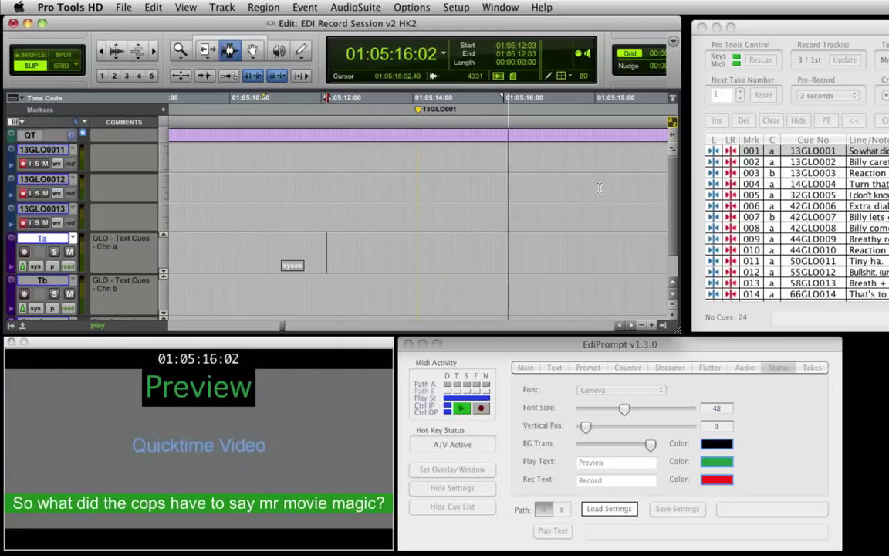
{"action": "key", "text": "space"}
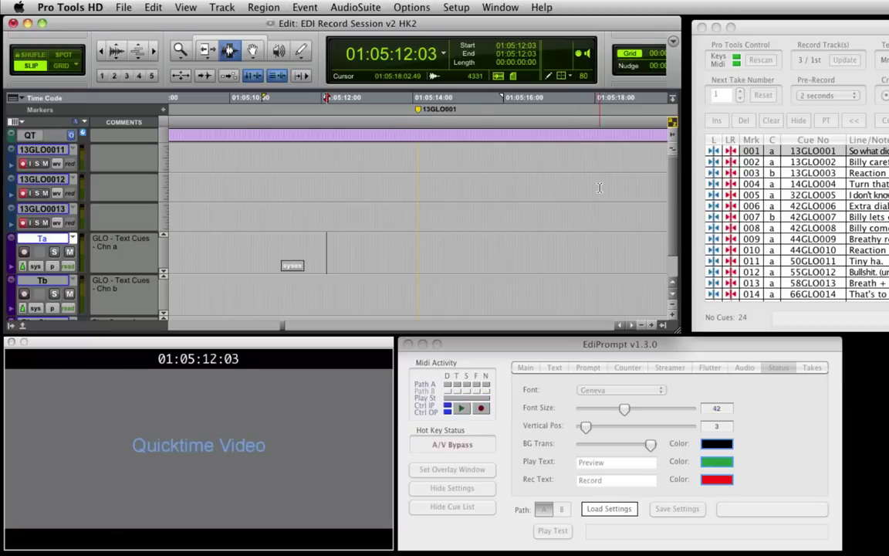
- Record cue 13GLO001 on the three record tracks, then open the EdiPrompt User Guide
{"action": "key", "text": "super+space"}
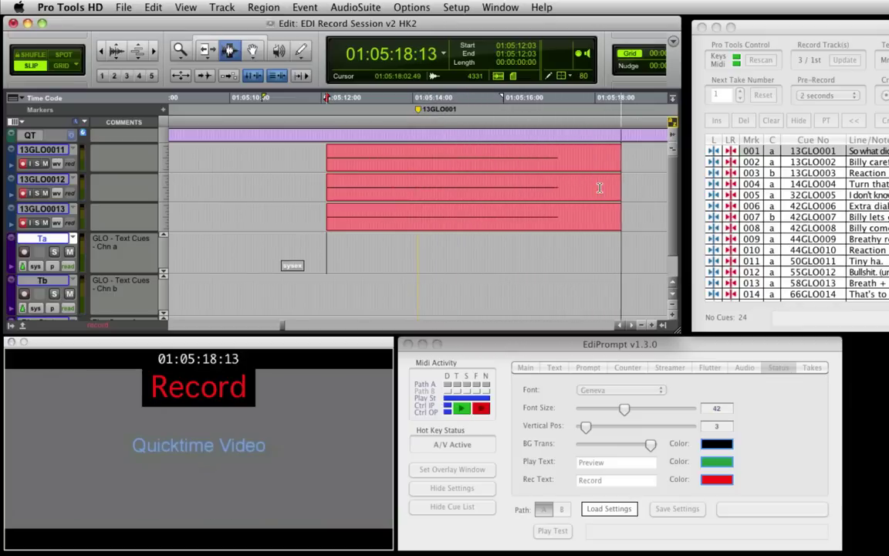
{"action": "key", "text": "space"}
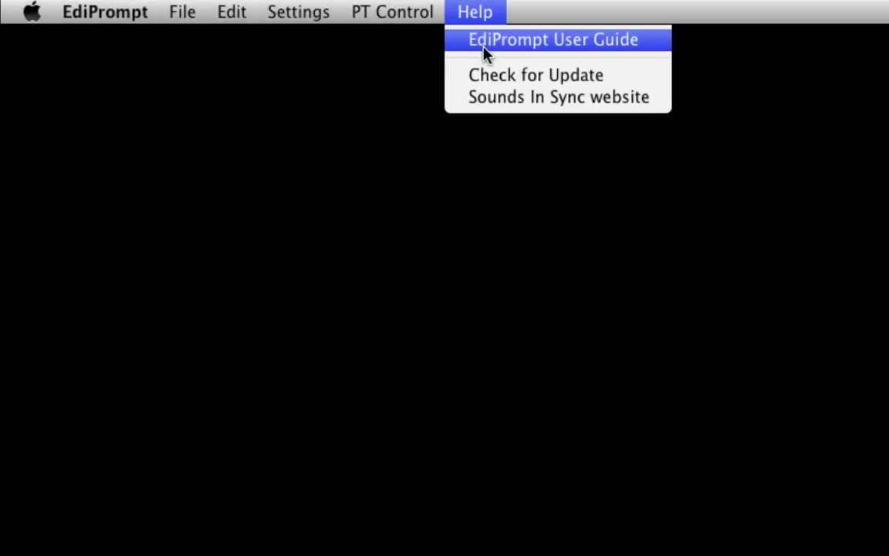
{"action": "left_click", "coordinate": [486, 40]}
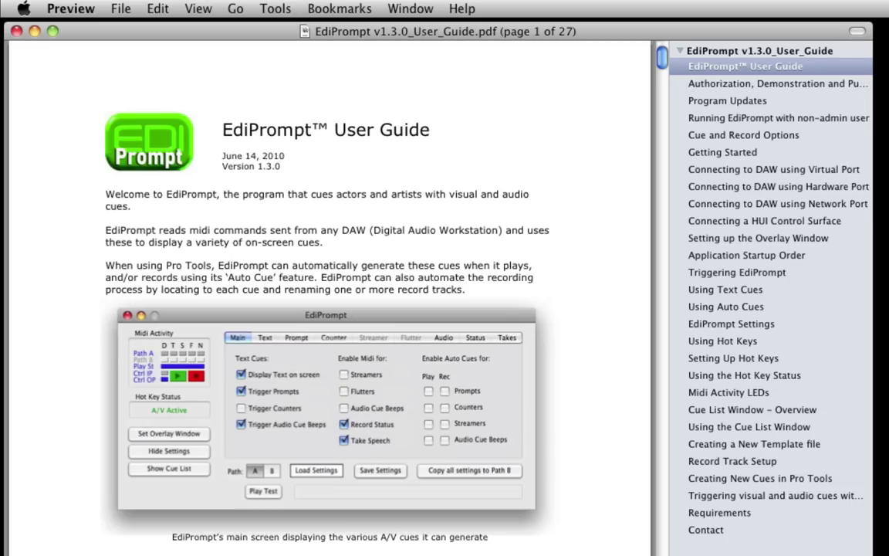